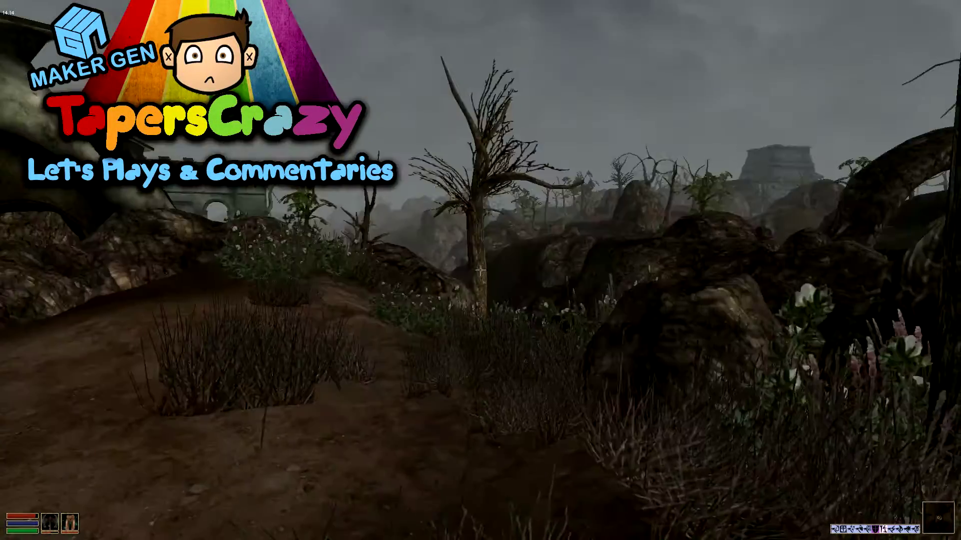
# Step: Look around the village and walk past the villager toward the huts
pyautogui.moveTo(481, 270); pyautogui.dragTo(480, 225)
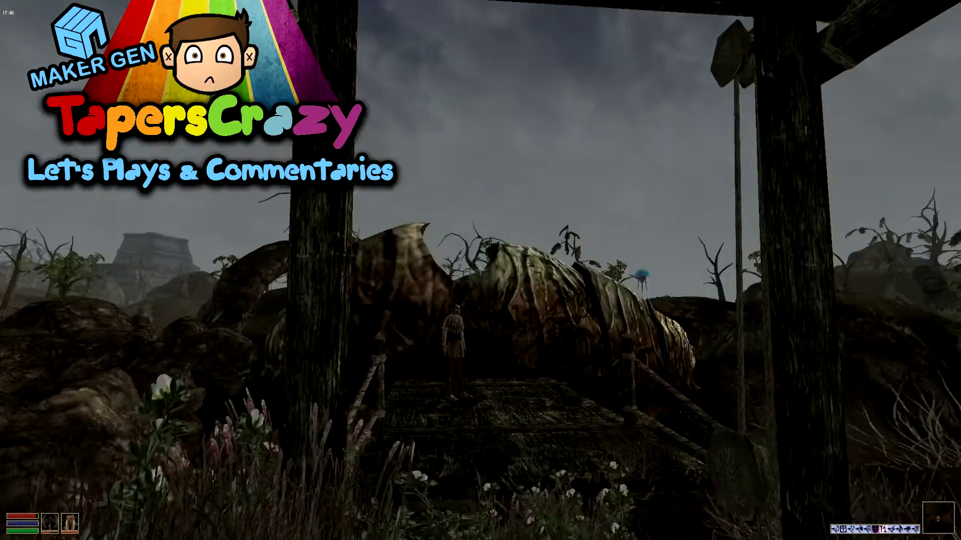
pyautogui.moveTo(480, 271); pyautogui.dragTo(301, 270)
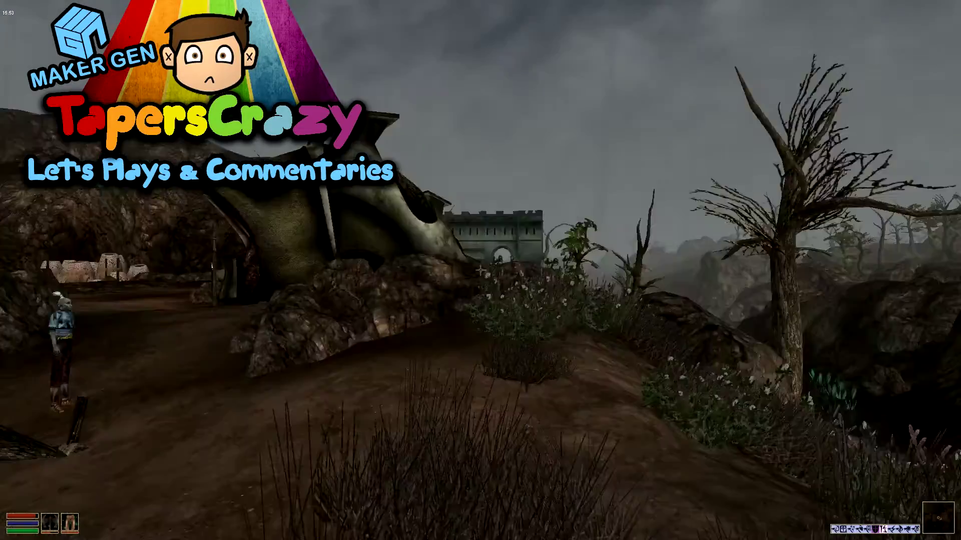
pyautogui.moveTo(481, 270); pyautogui.dragTo(300, 270)
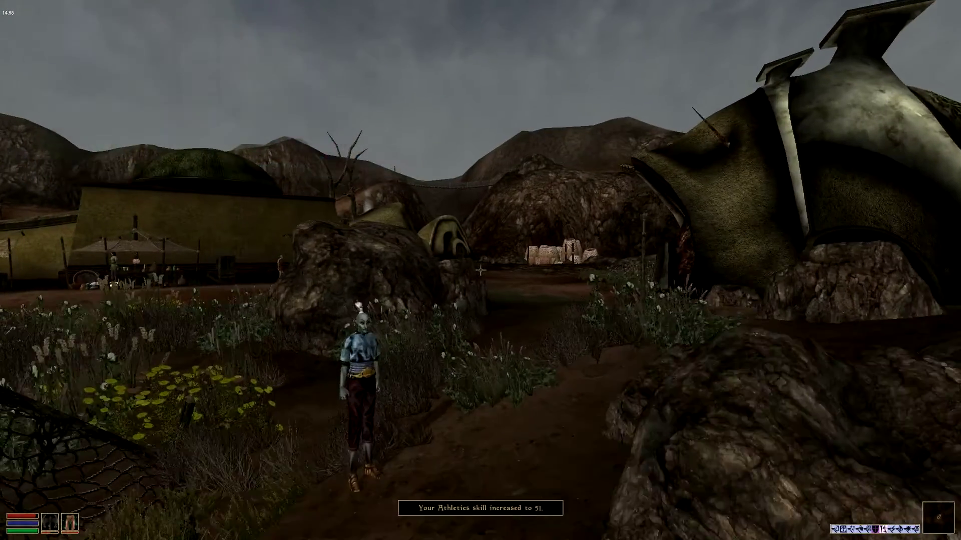
pyautogui.press('w')
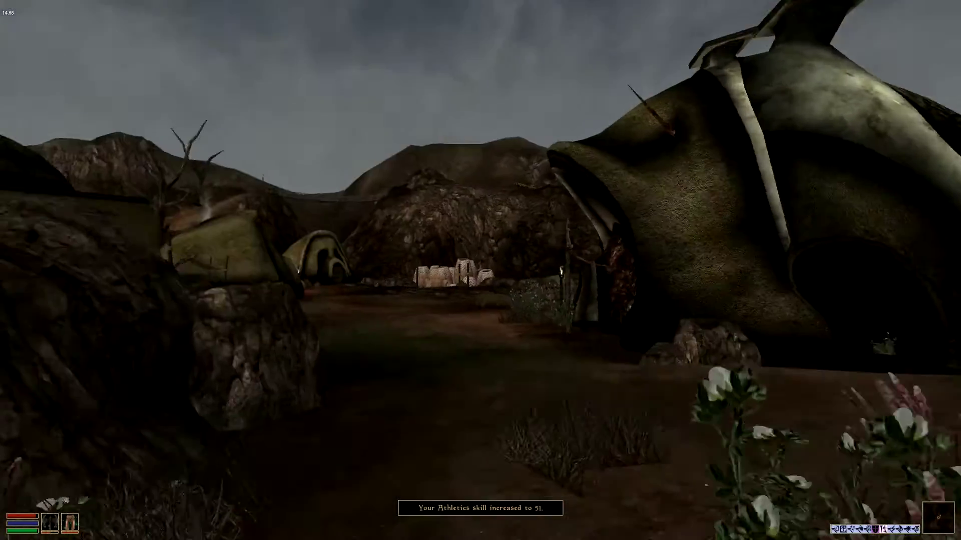
pyautogui.press('w')
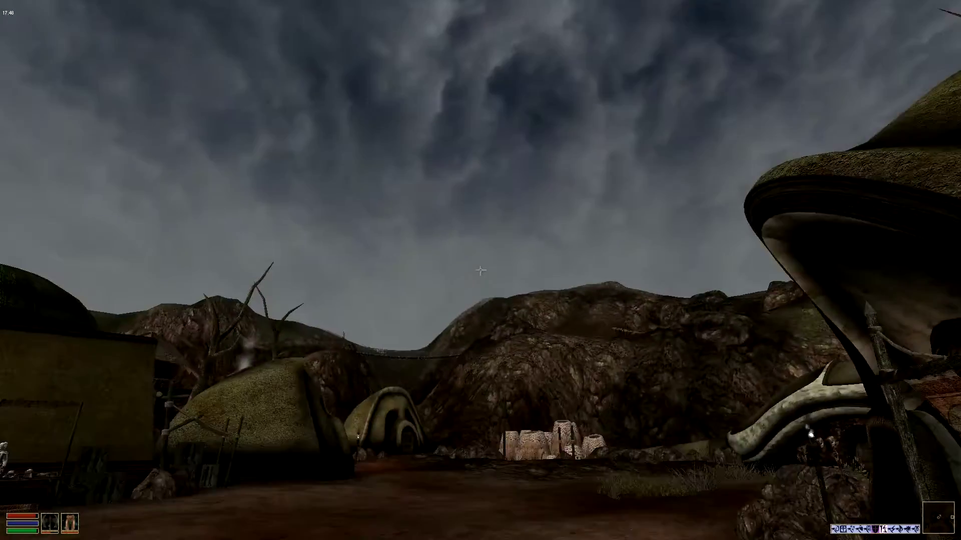
pyautogui.press('w')
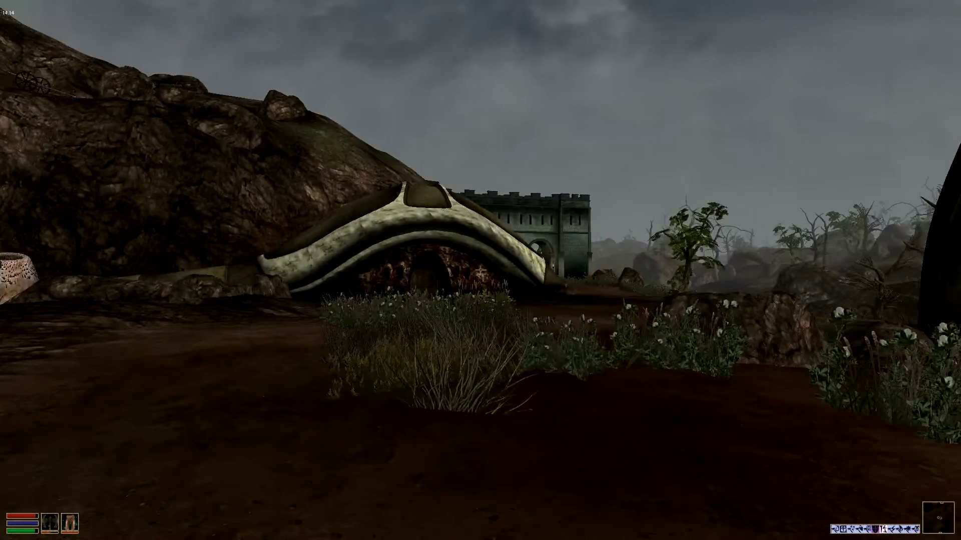
# Step: Check the map, then walk past the guard and out through the fortress archway
pyautogui.rightClick(481, 270)
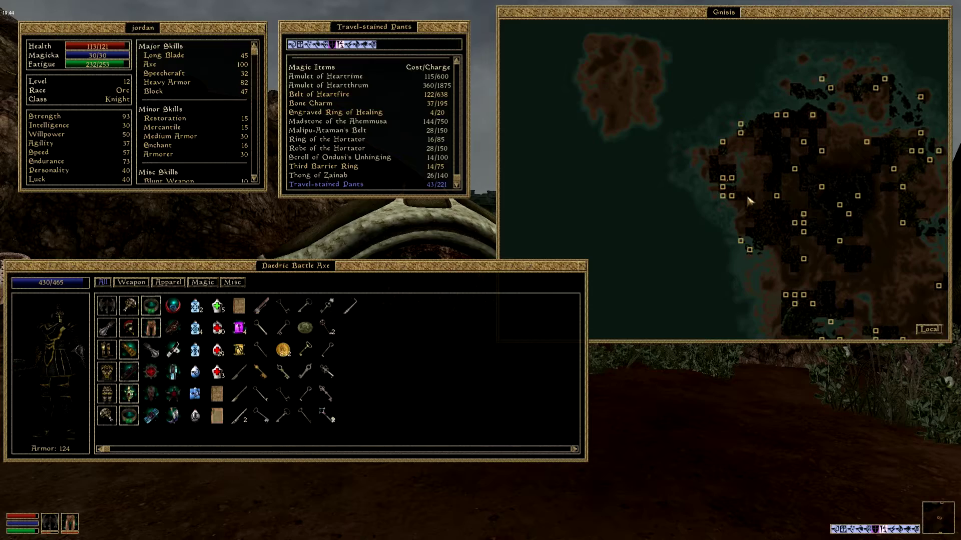
pyautogui.rightClick(751, 199)
pyautogui.press('w')
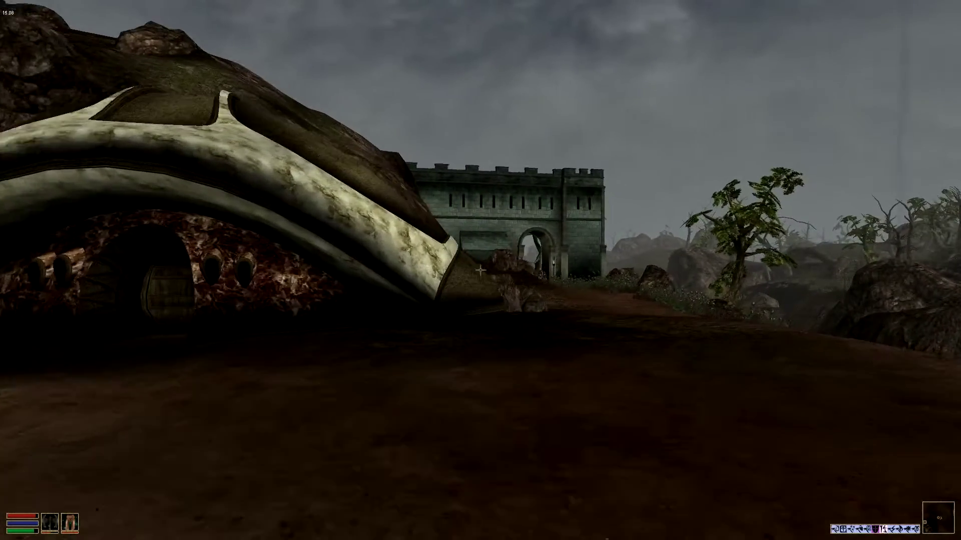
pyautogui.rightClick(480, 270)
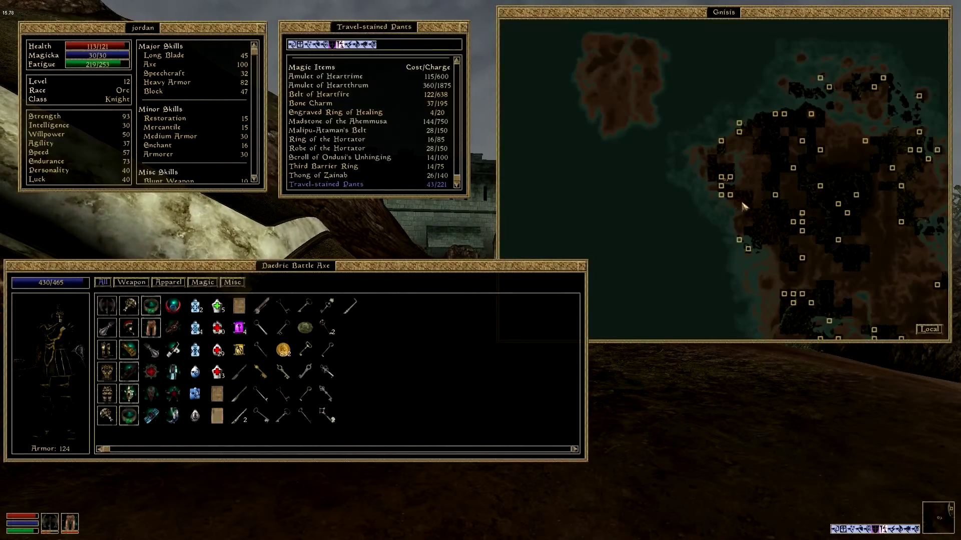
pyautogui.rightClick(744, 204)
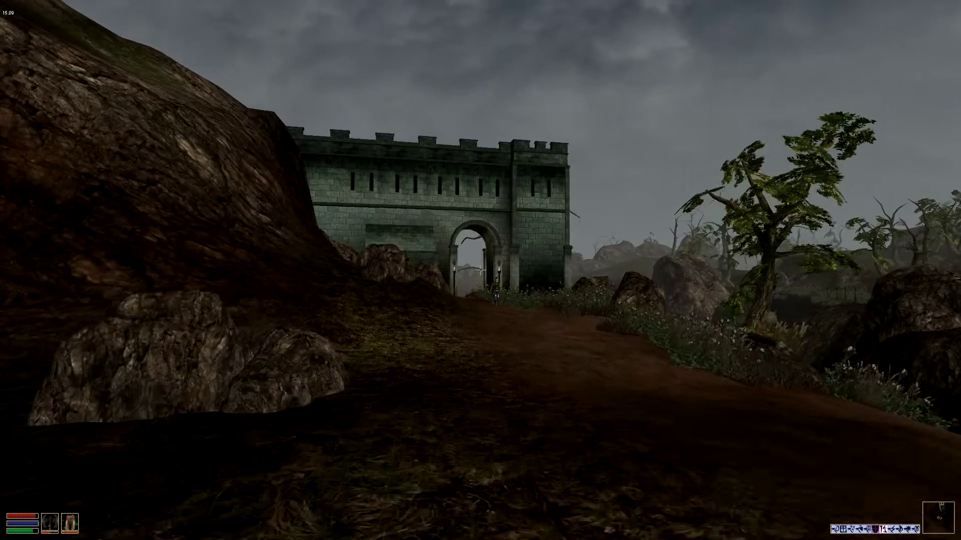
pyautogui.press('w')
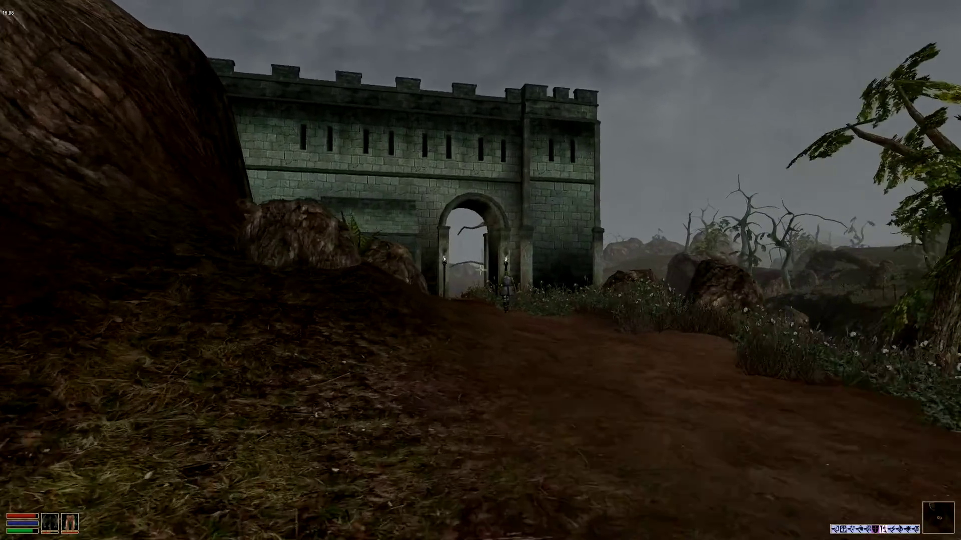
pyautogui.press('w')
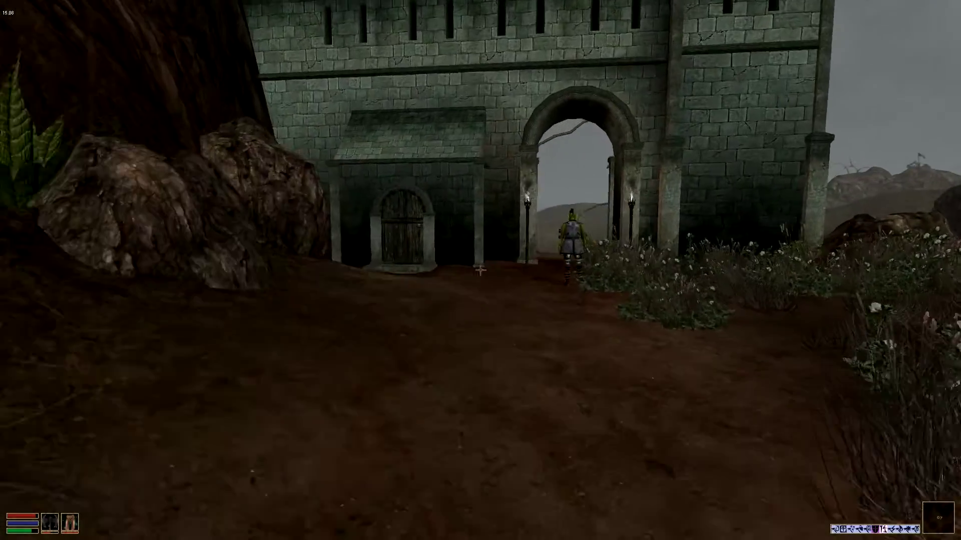
pyautogui.press('w')
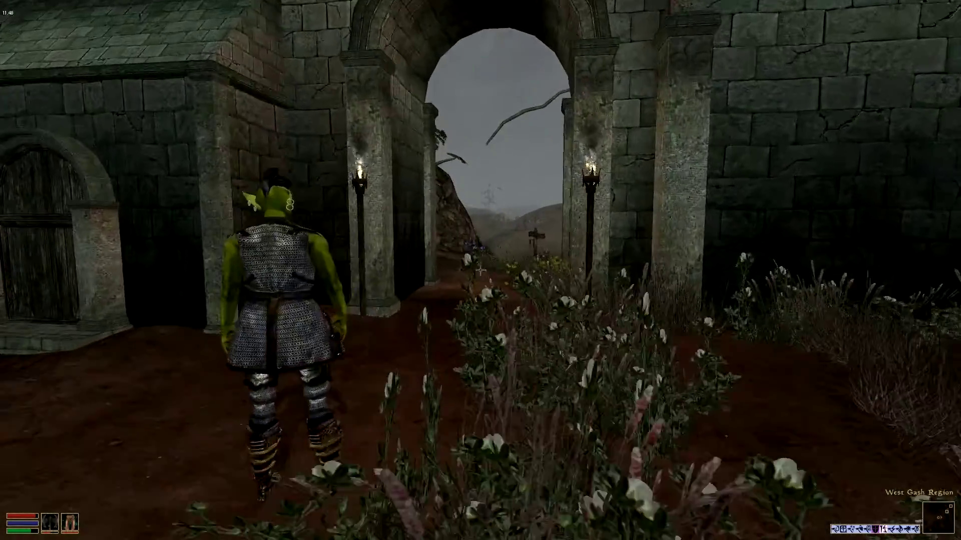
pyautogui.press('w')
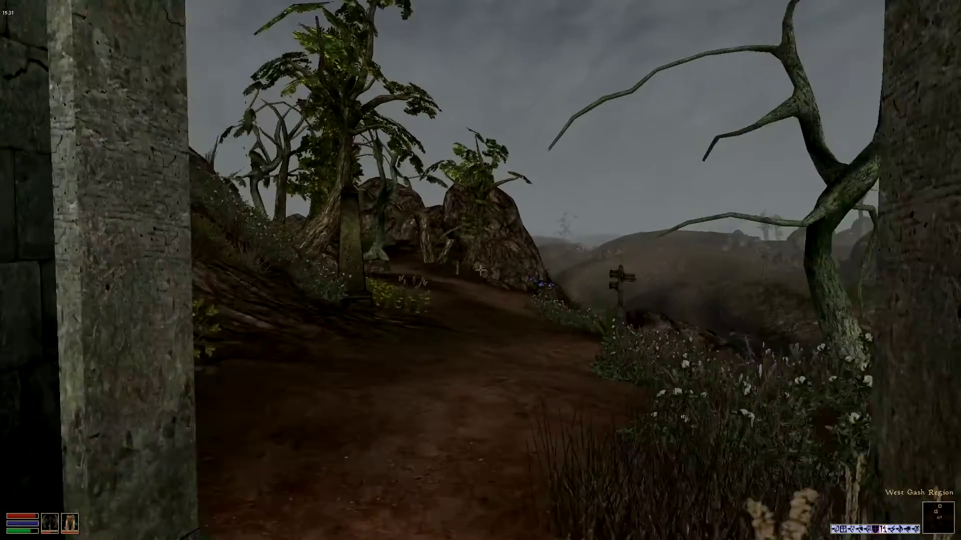
pyautogui.press('w')
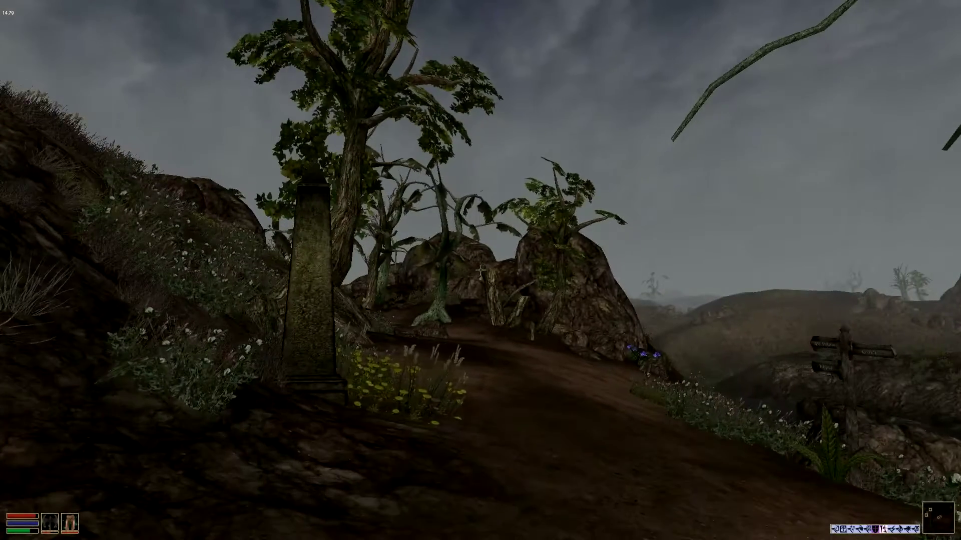
# Step: Follow the dirt path past the obelisk and through the trees
pyautogui.press('w')
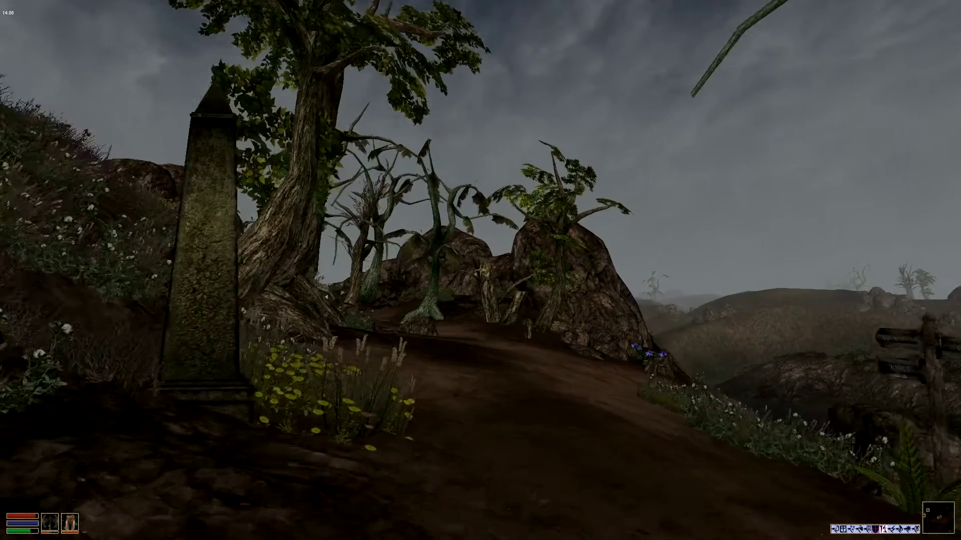
pyautogui.press('w')
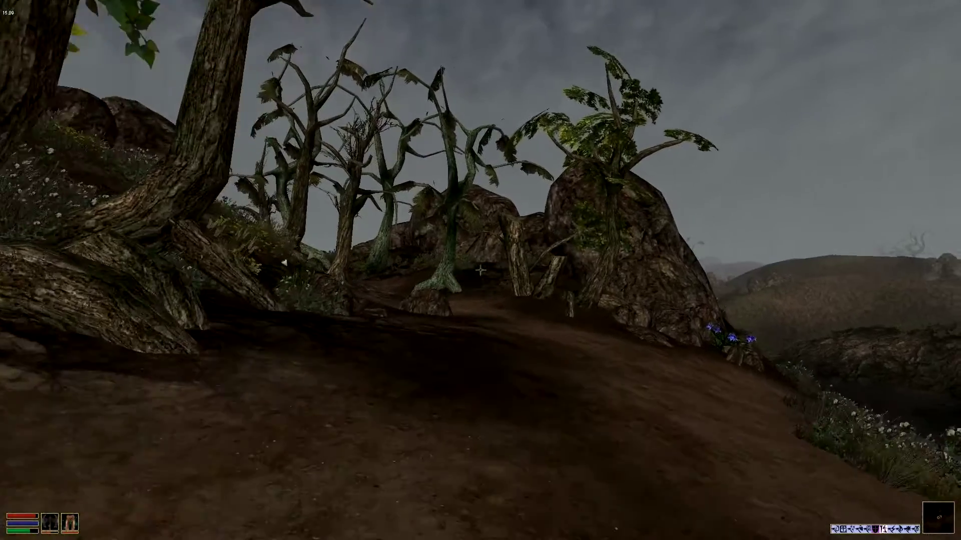
pyautogui.press('w')
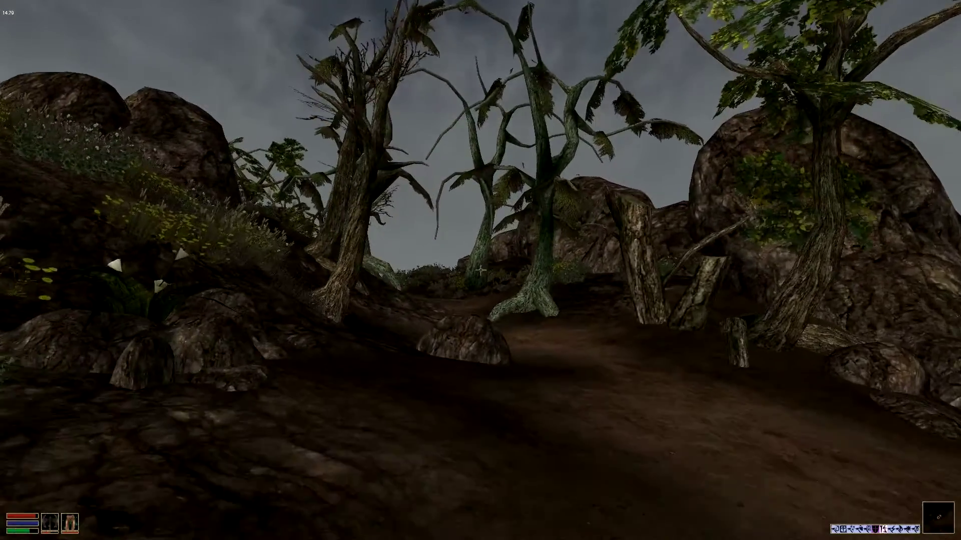
pyautogui.press('w')
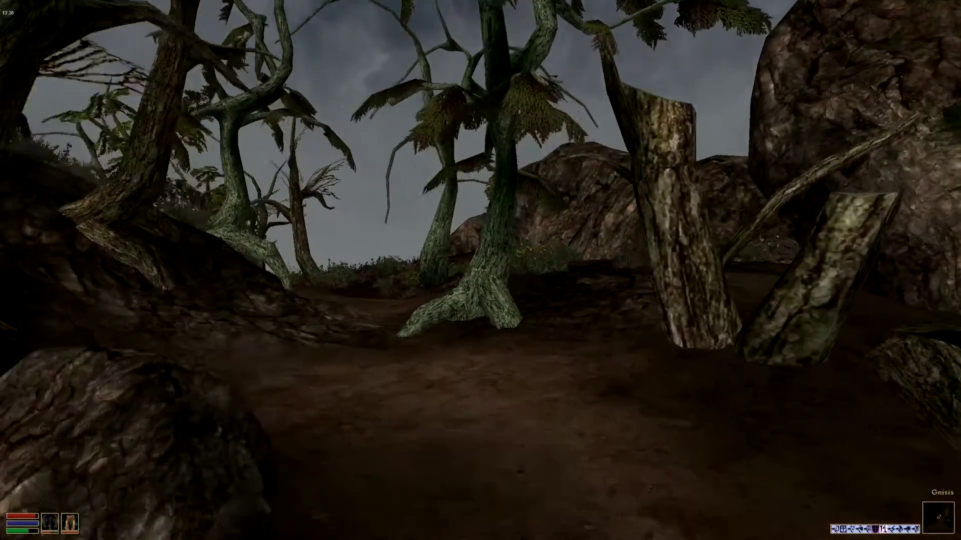
pyautogui.press('w')
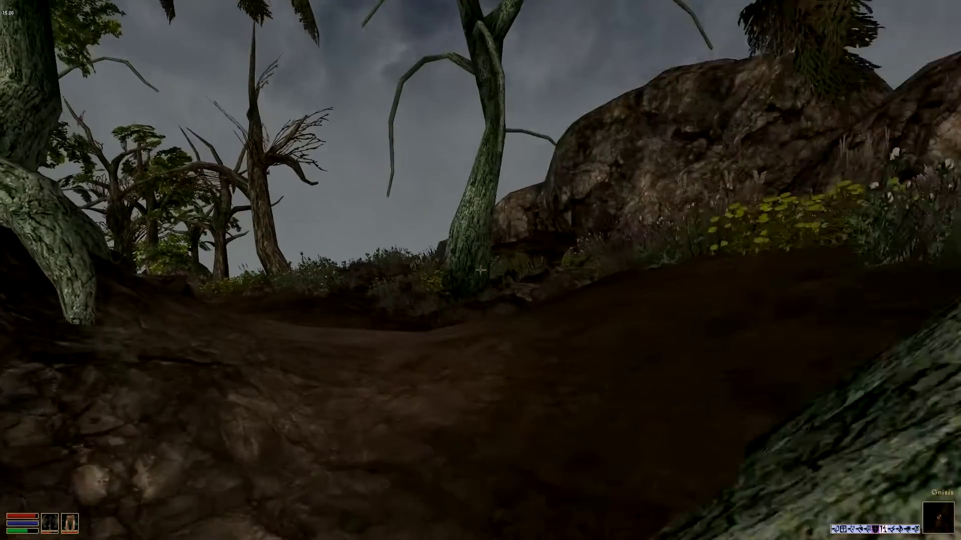
pyautogui.press('w')
# Step: Check the map, toggling between the local area and whole-island views
pyautogui.rightClick(480, 270)
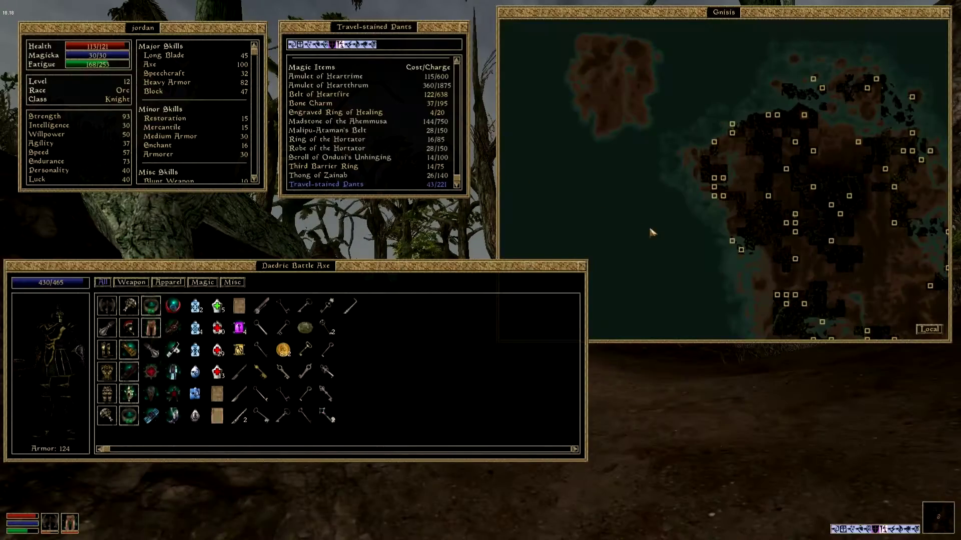
pyautogui.rightClick(662, 238)
pyautogui.rightClick(627, 219)
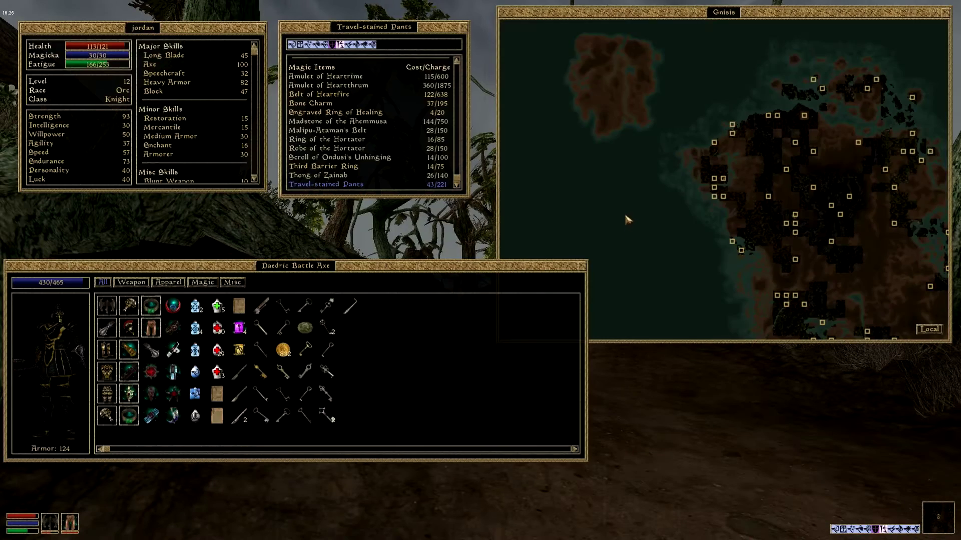
pyautogui.click(927, 329)
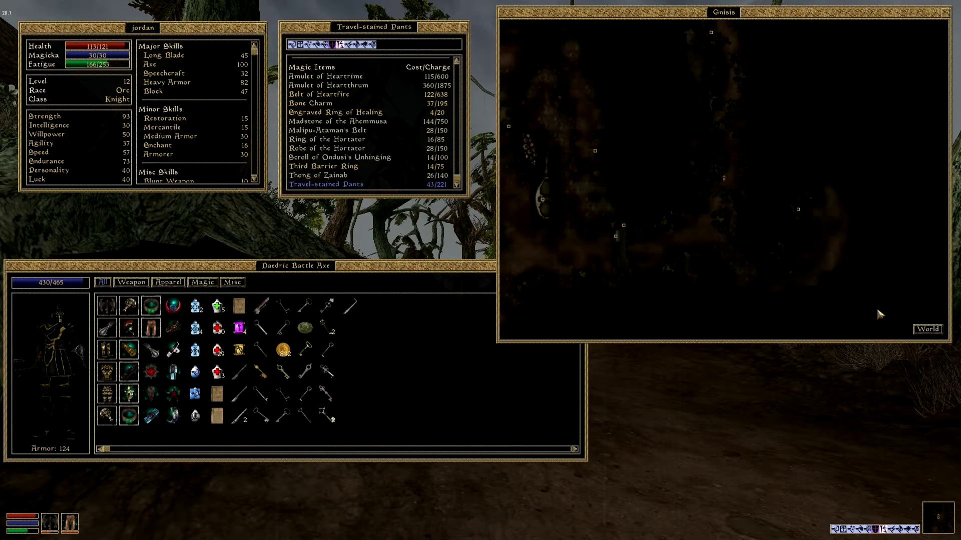
pyautogui.rightClick(798, 216)
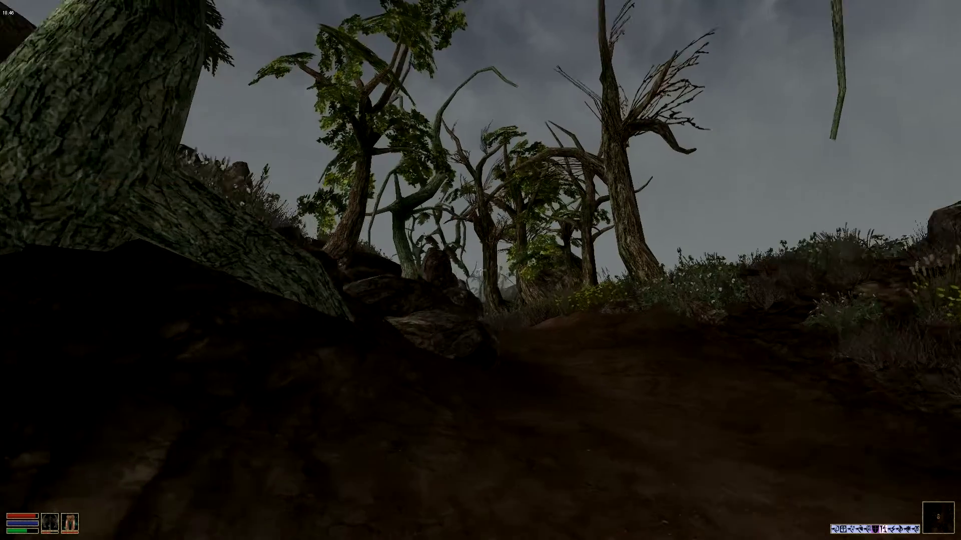
pyautogui.click(927, 329)
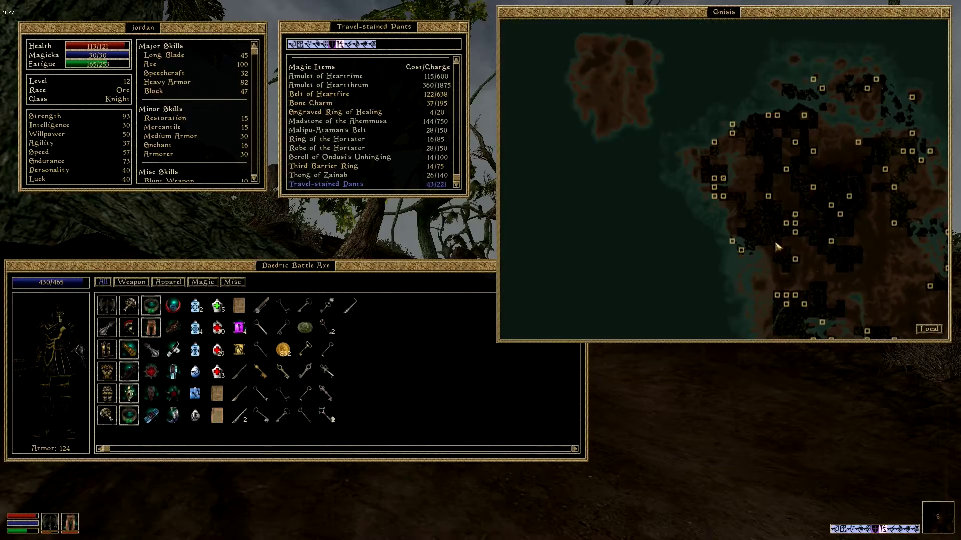
pyautogui.rightClick(886, 316)
pyautogui.rightClick(743, 251)
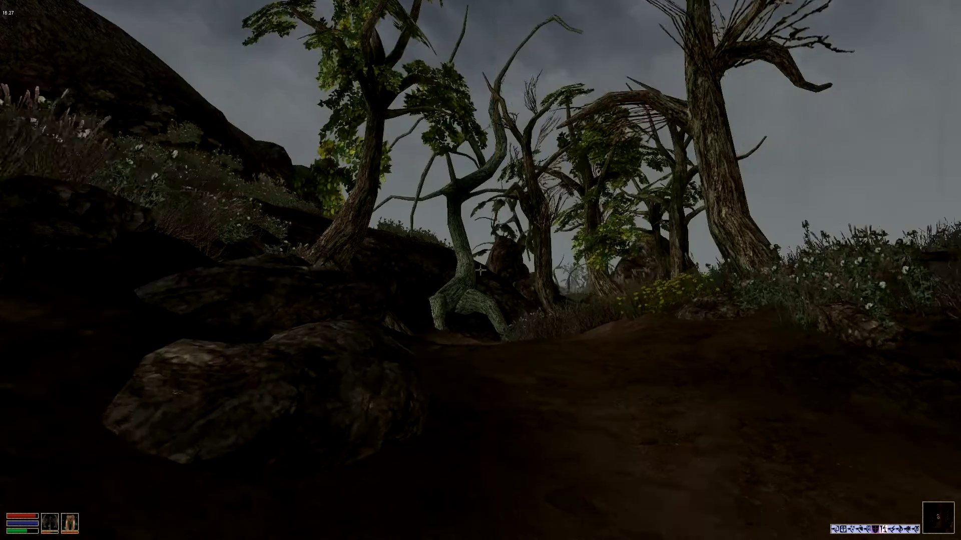
pyautogui.rightClick(785, 254)
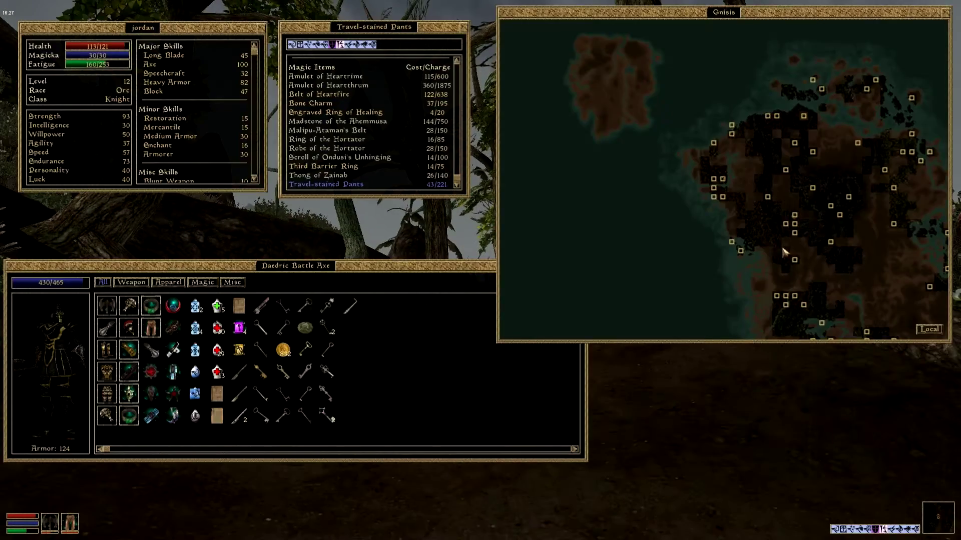
# Step: Recheck the local and island maps and the character stats
pyautogui.click(928, 329)
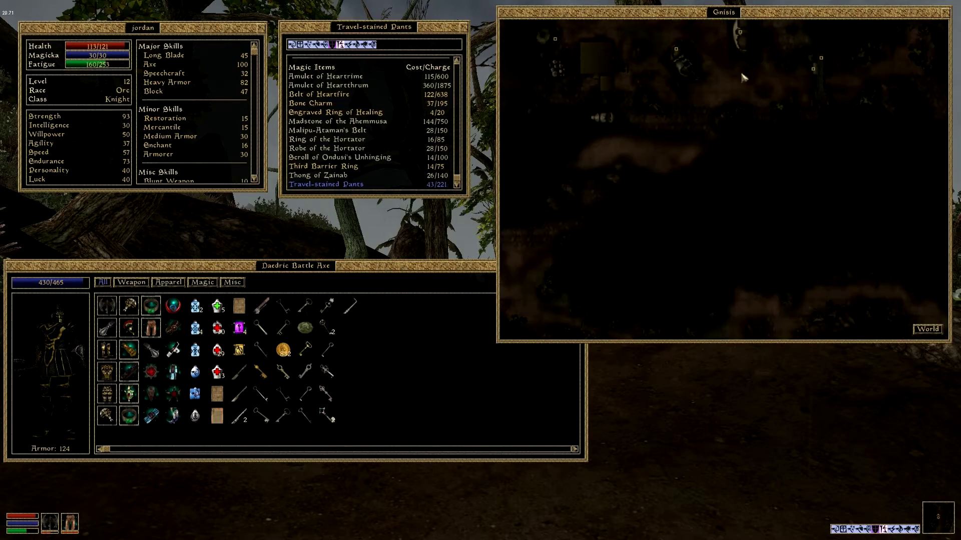
pyautogui.rightClick(744, 78)
pyautogui.rightClick(947, 175)
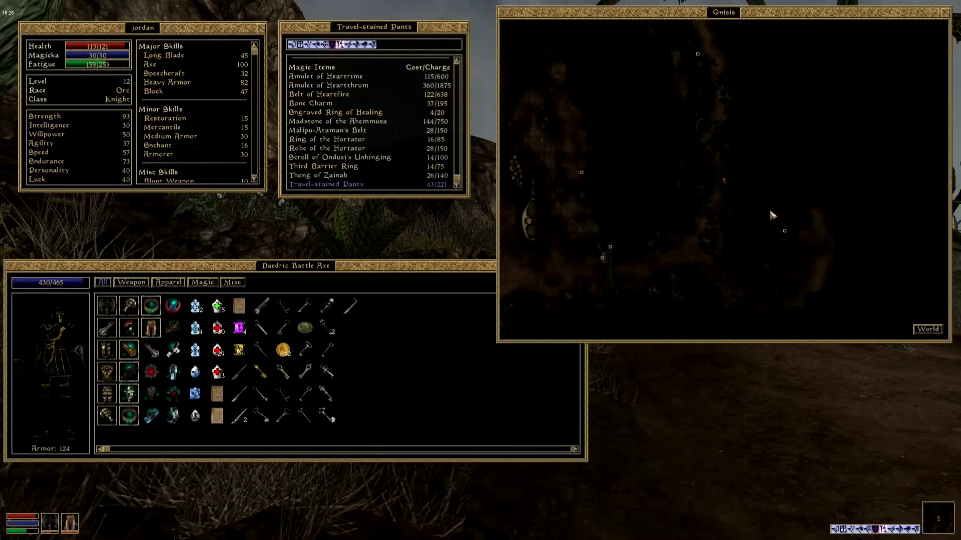
pyautogui.click(928, 329)
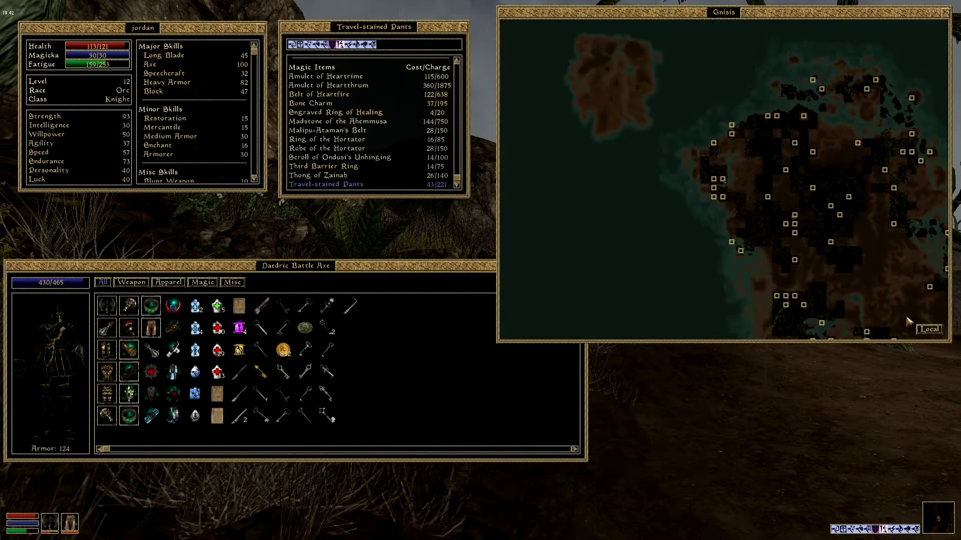
pyautogui.rightClick(723, 198)
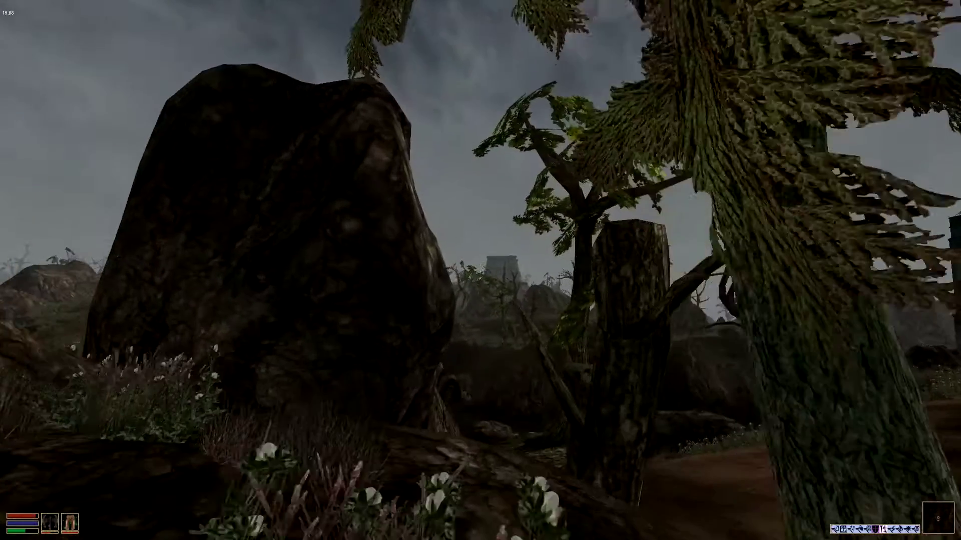
pyautogui.rightClick(481, 270)
pyautogui.rightClick(737, 196)
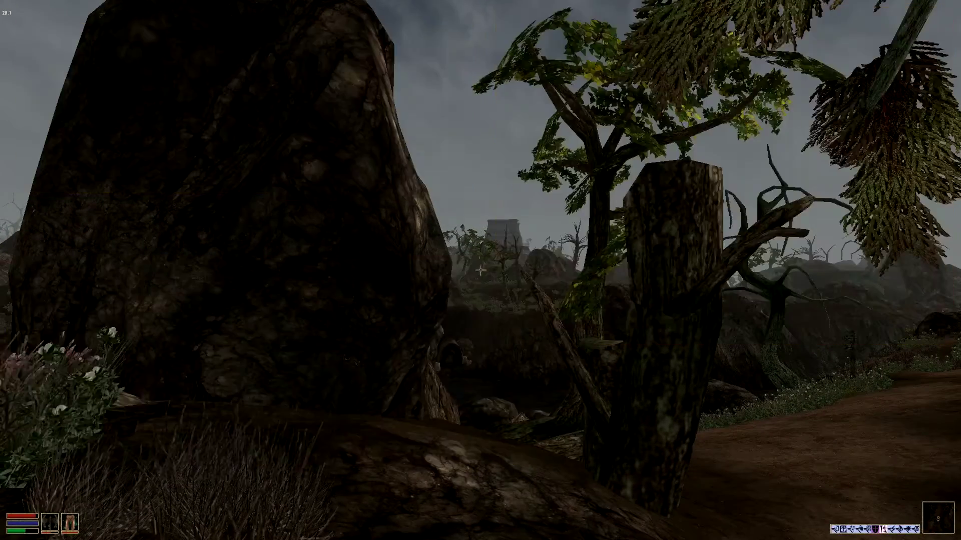
# Step: Cross the marshland and swim into the pond past the netch
pyautogui.press('w')
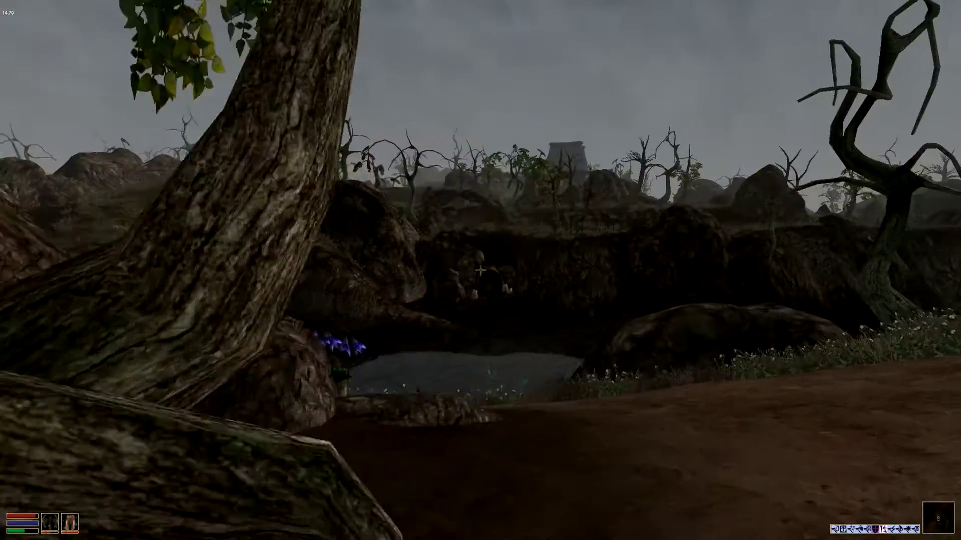
pyautogui.press('w')
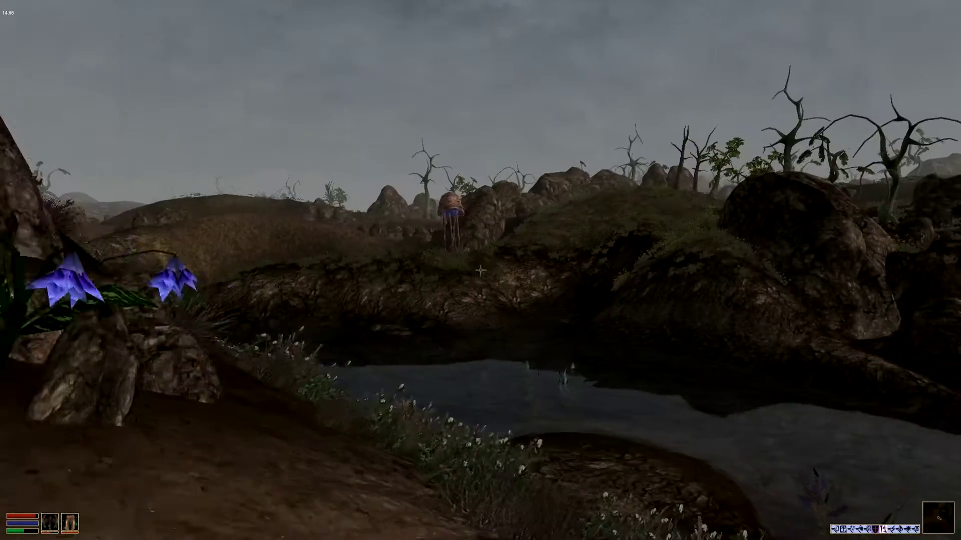
pyautogui.press('w')
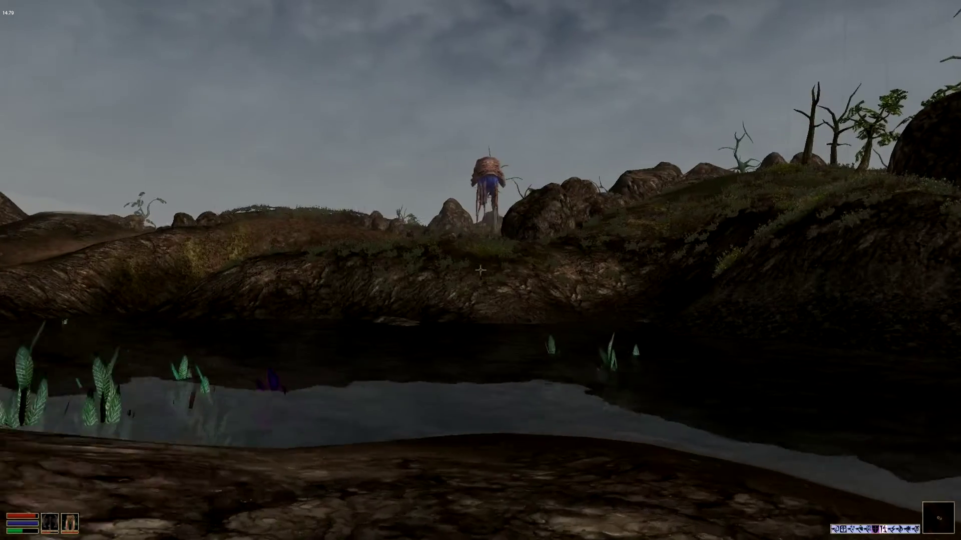
pyautogui.press('w')
pyautogui.press('w')
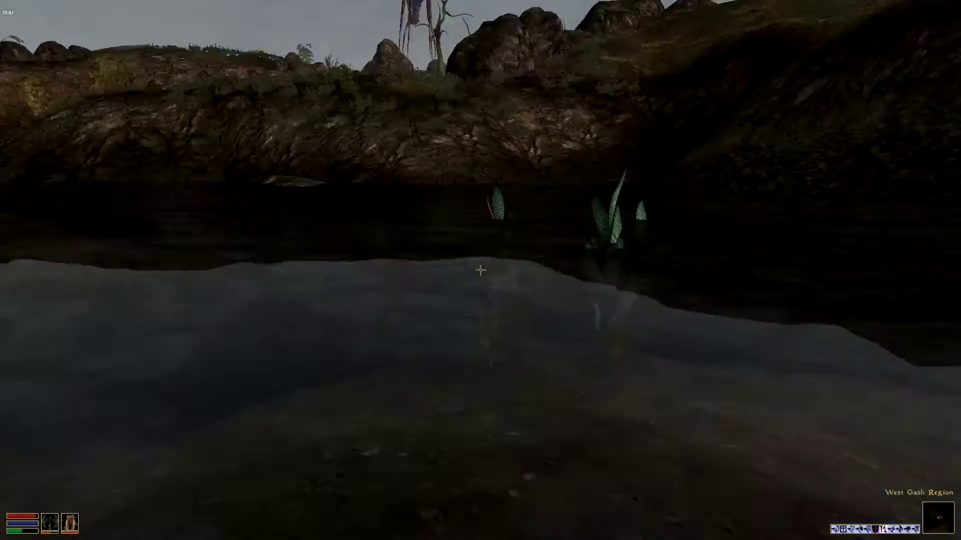
pyautogui.press('w')
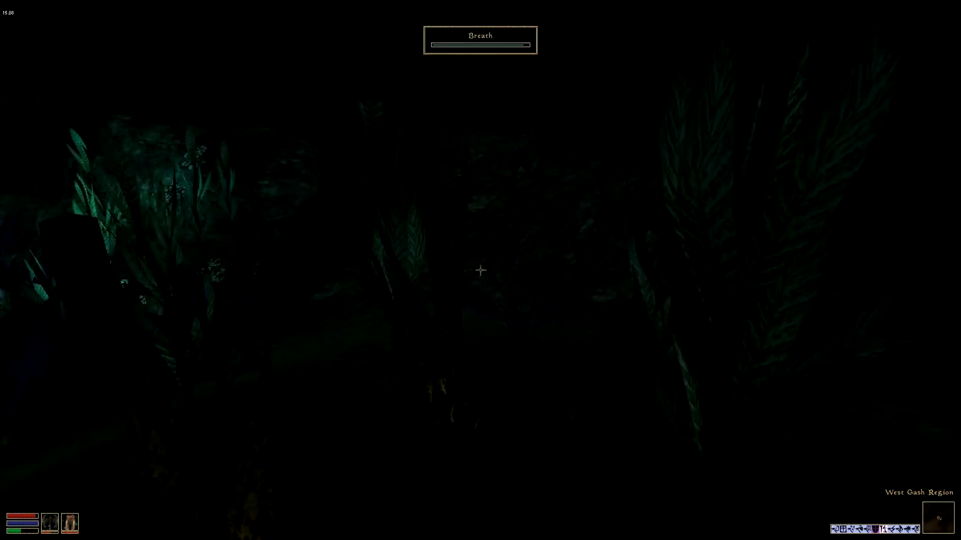
pyautogui.rightClick(480, 270)
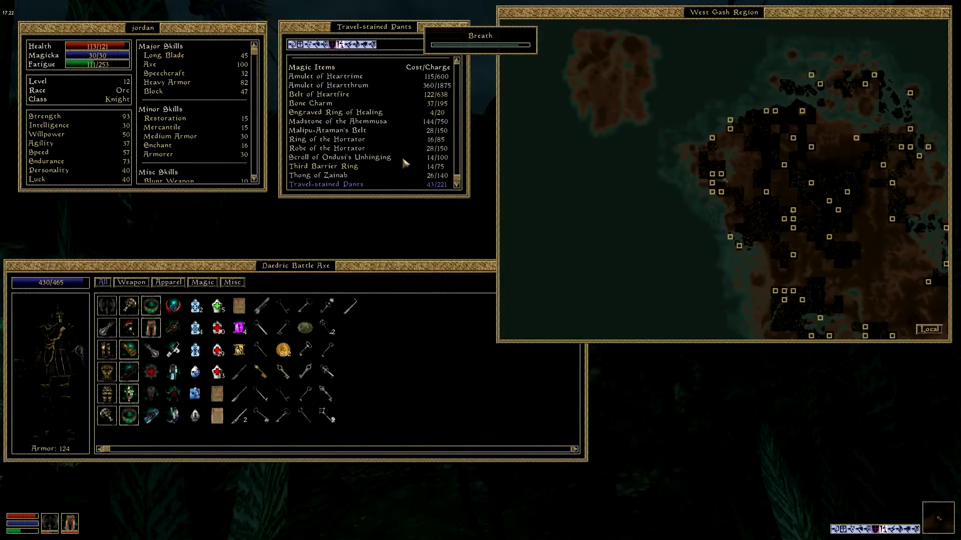
pyautogui.rightClick(178, 85)
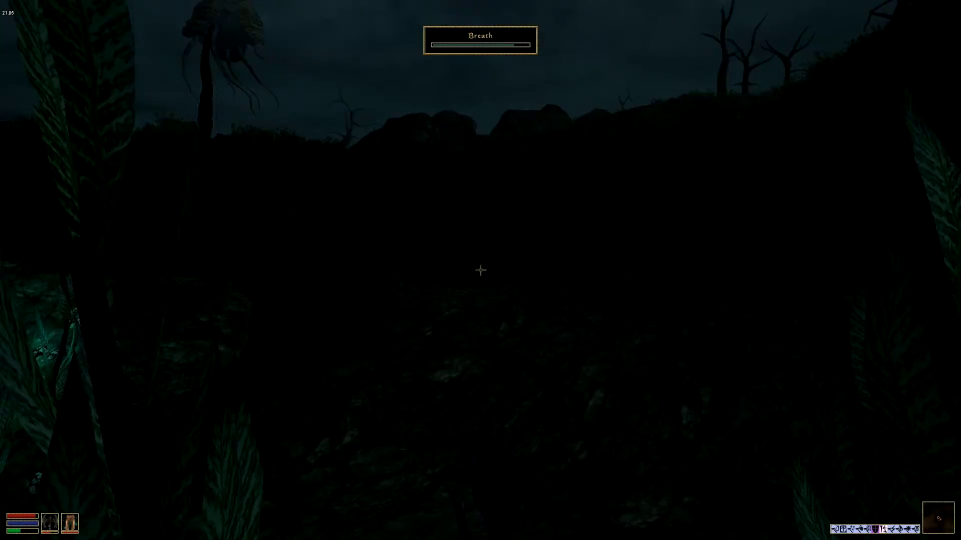
pyautogui.press('w')
pyautogui.press('w')
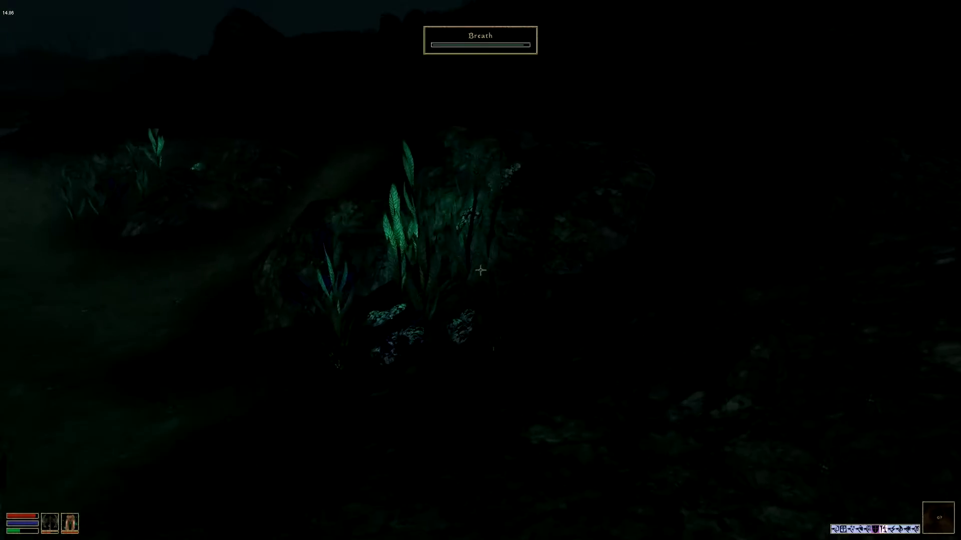
pyautogui.press('w')
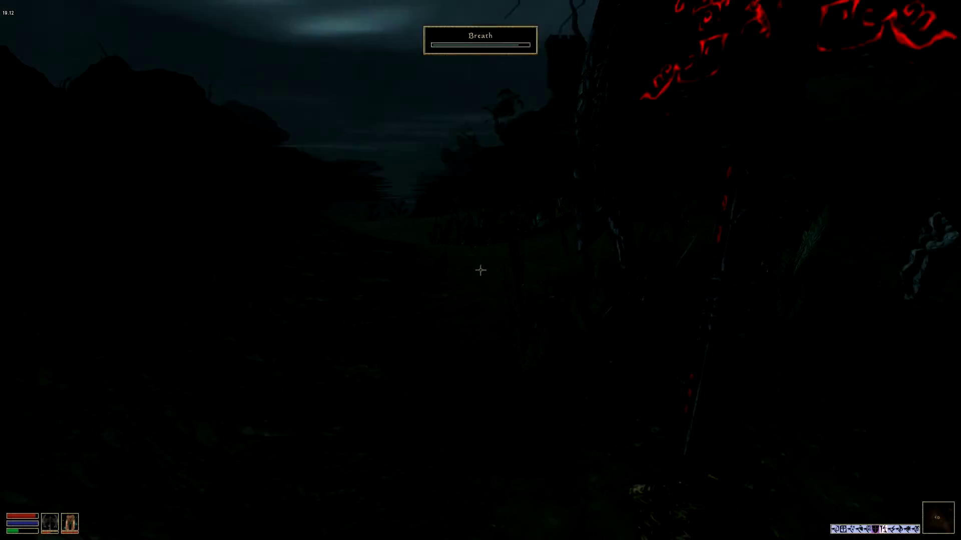
# Step: Climb out of the pond, up the hillside toward the arched river valley
pyautogui.press('w')
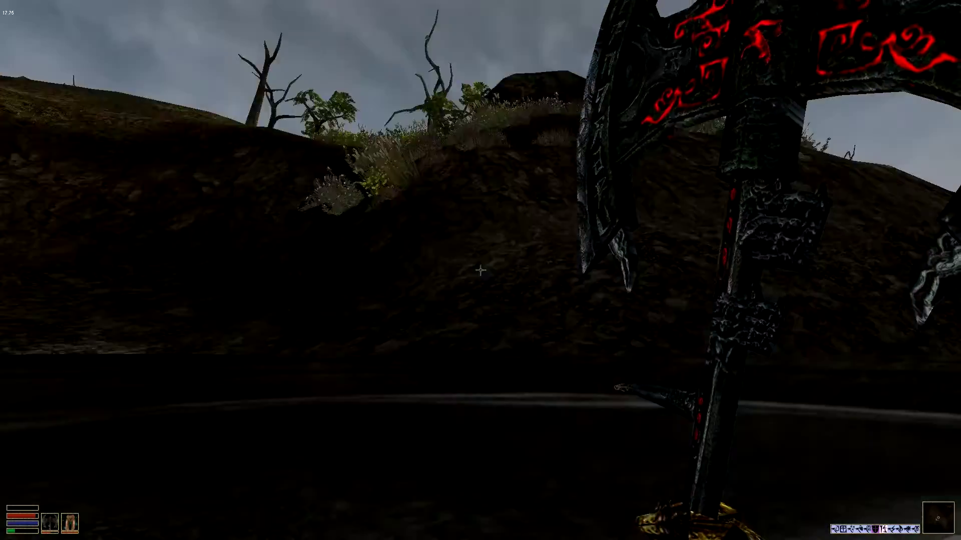
pyautogui.press('w')
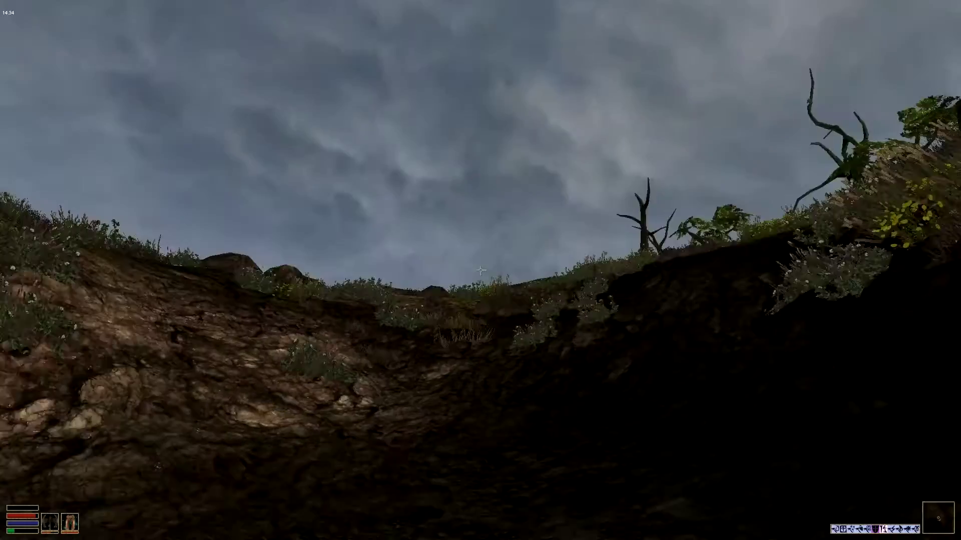
pyautogui.press('w')
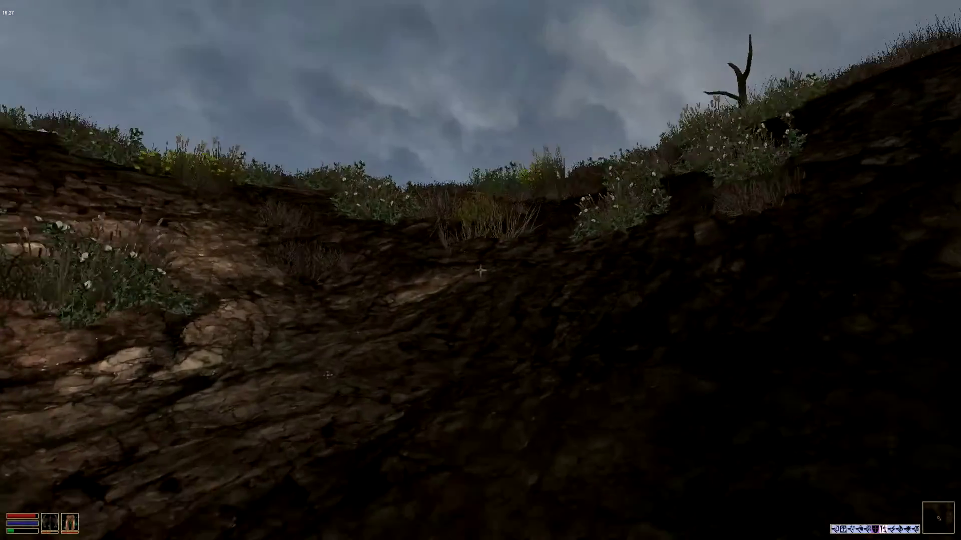
pyautogui.press('w')
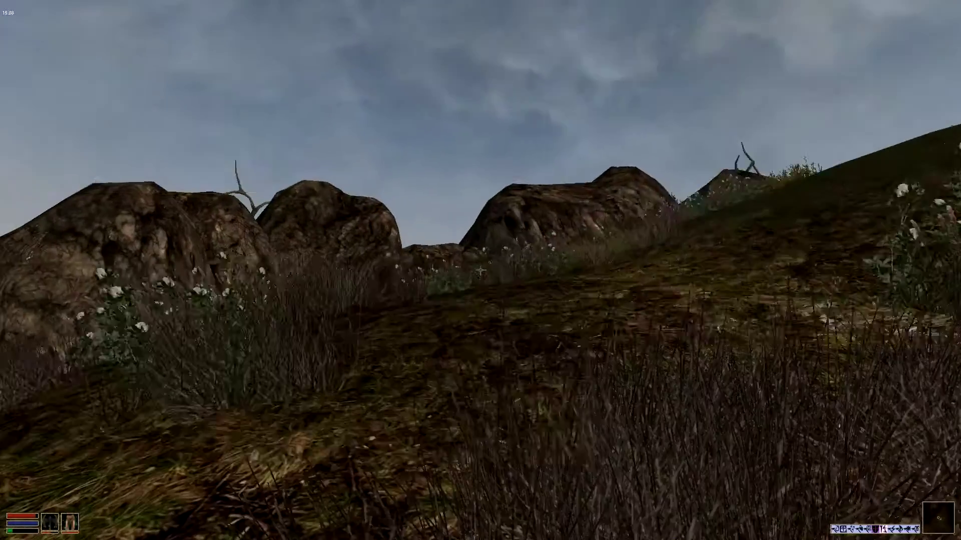
pyautogui.rightClick(481, 270)
pyautogui.rightClick(354, 303)
pyautogui.press('w')
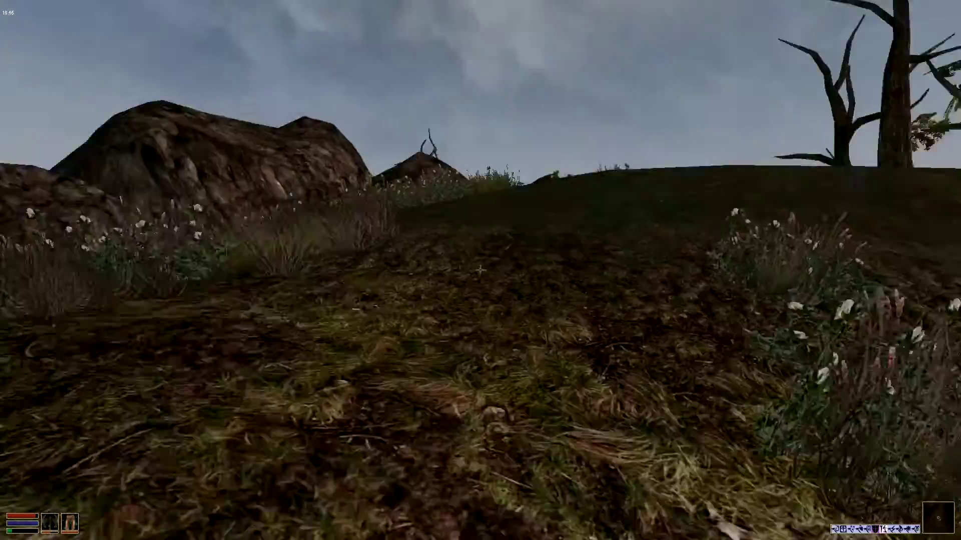
pyautogui.rightClick(481, 271)
pyautogui.press('w')
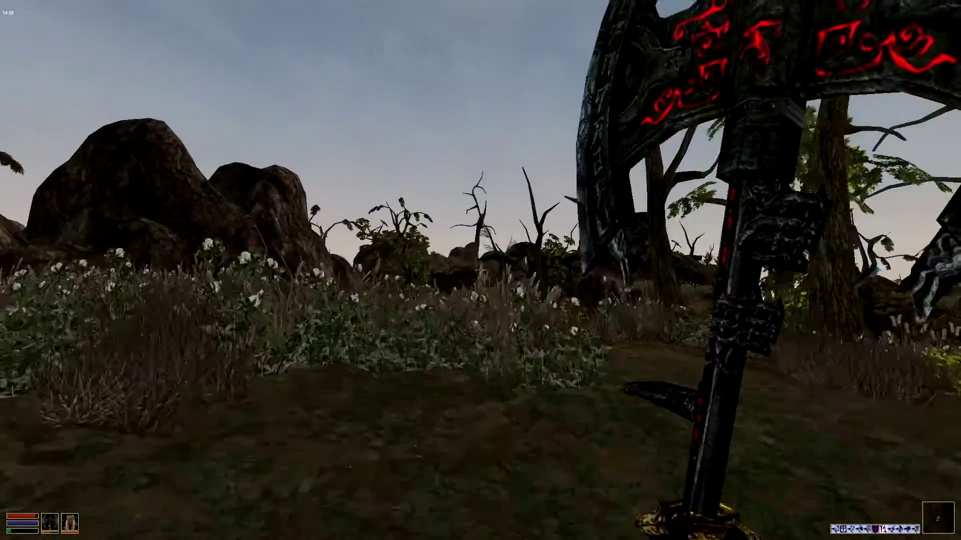
pyautogui.press('w')
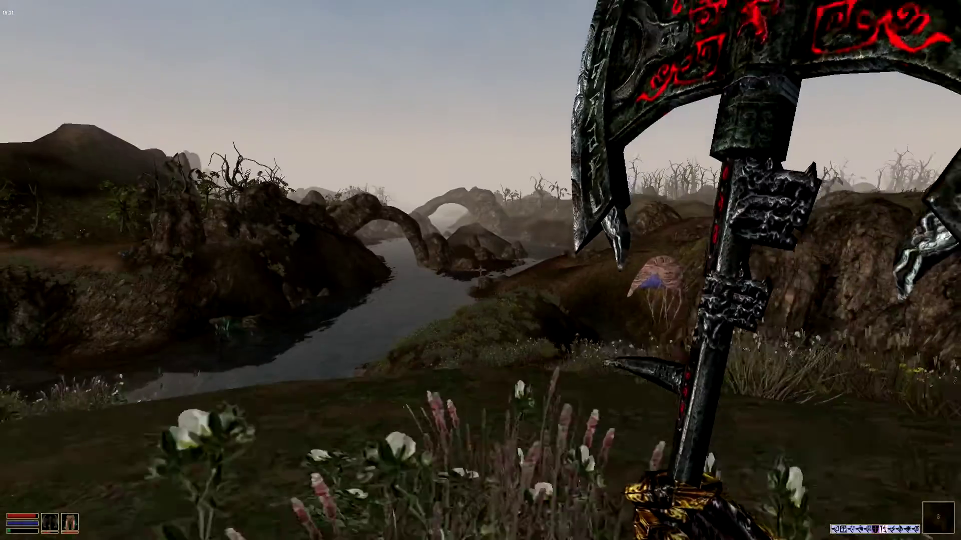
# Step: Kill the attacking rat with the axe
pyautogui.press('w')
pyautogui.click(481, 270)
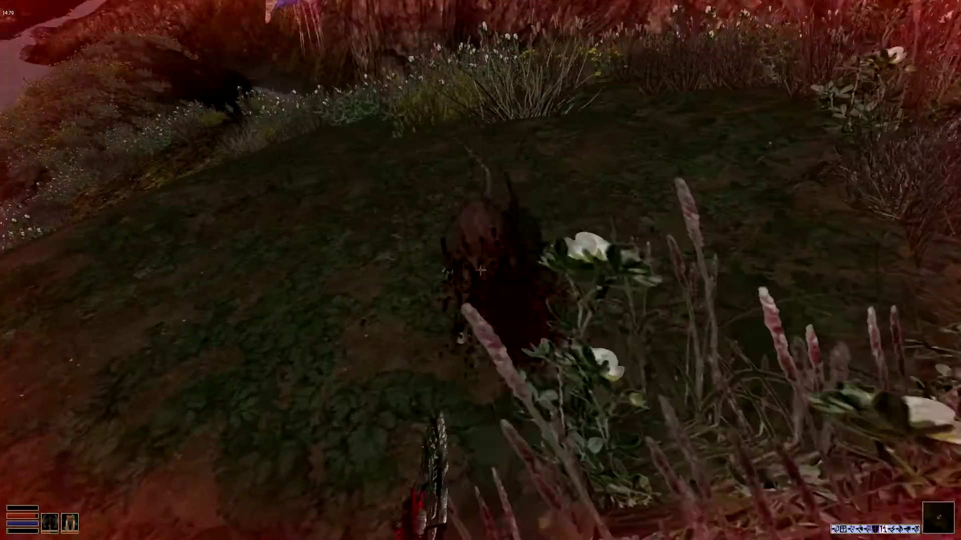
pyautogui.press('w')
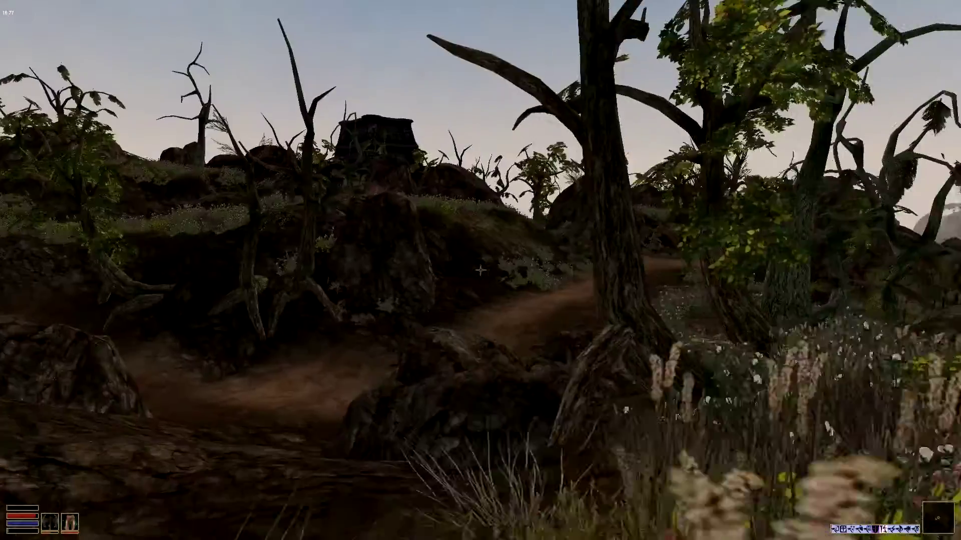
pyautogui.press('w')
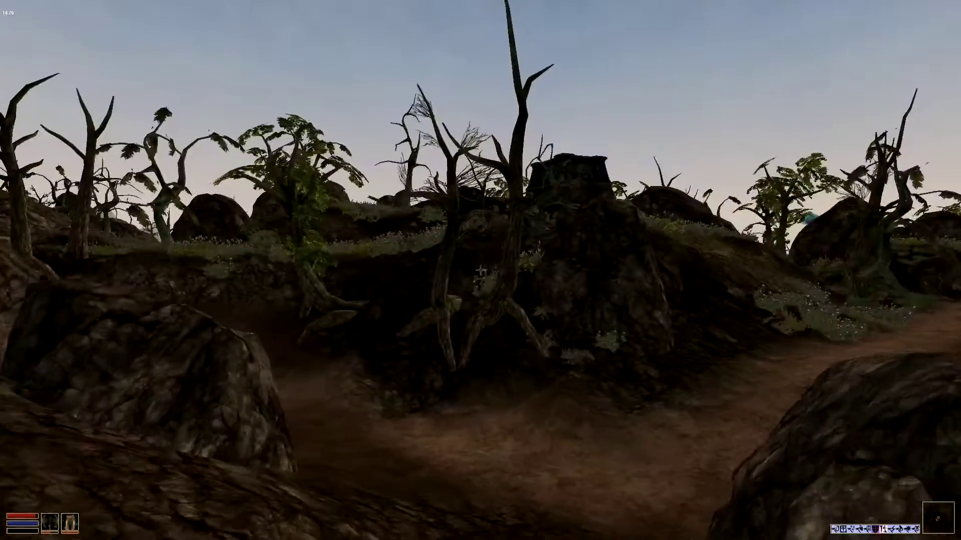
# Step: Check the map and follow the dirt path uphill
pyautogui.rightClick(480, 271)
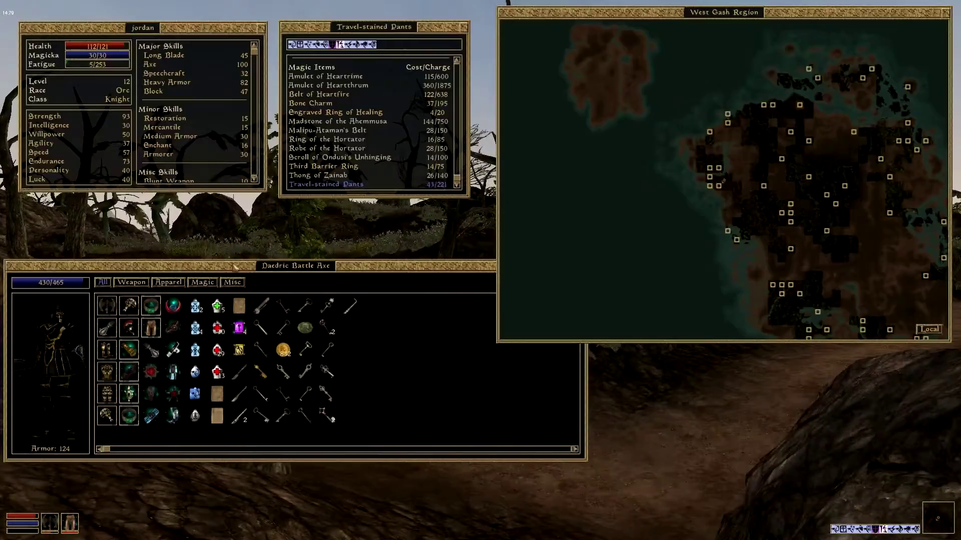
pyautogui.press('w')
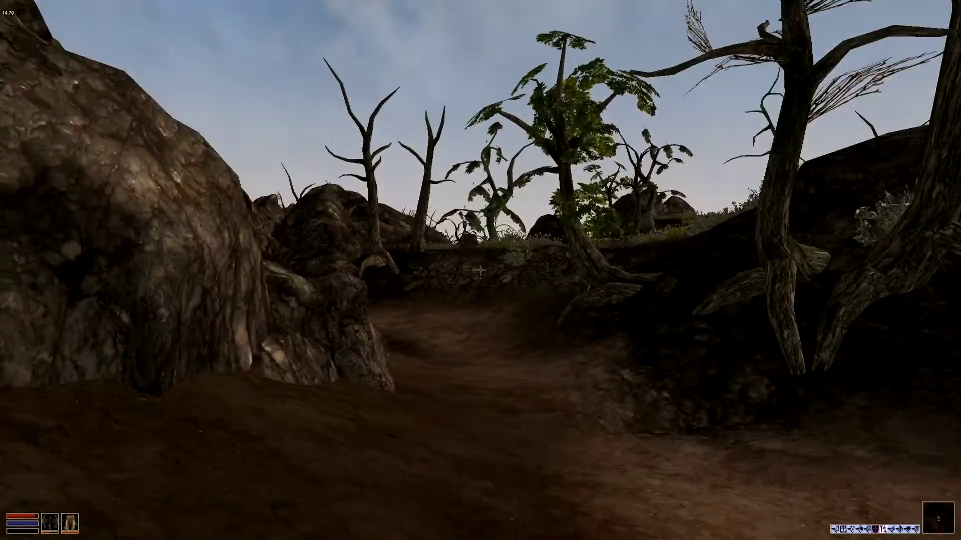
pyautogui.press('w')
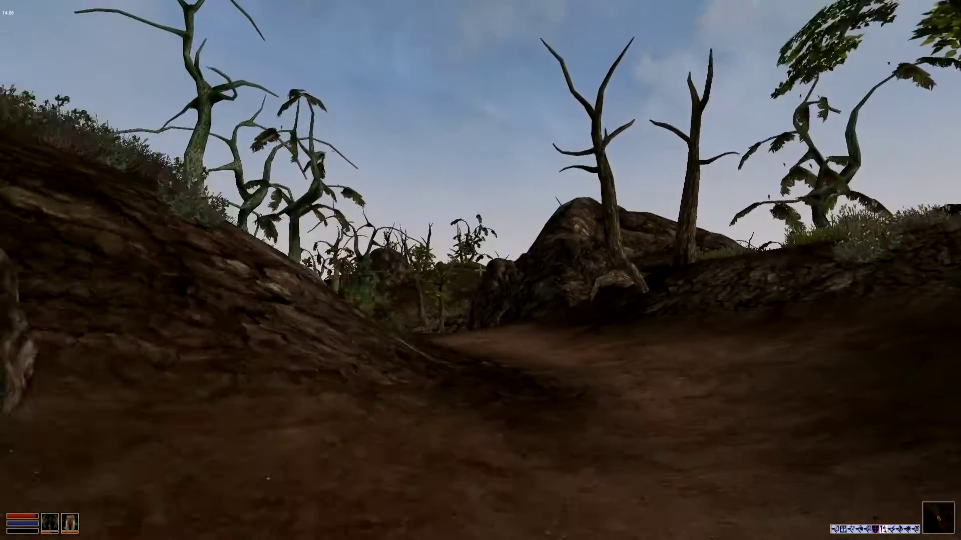
pyautogui.press('w')
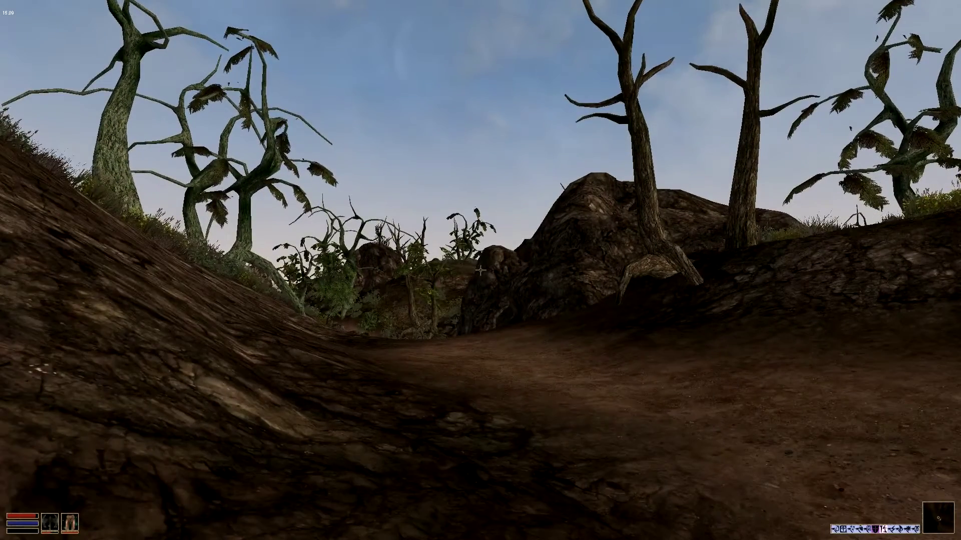
pyautogui.press('w')
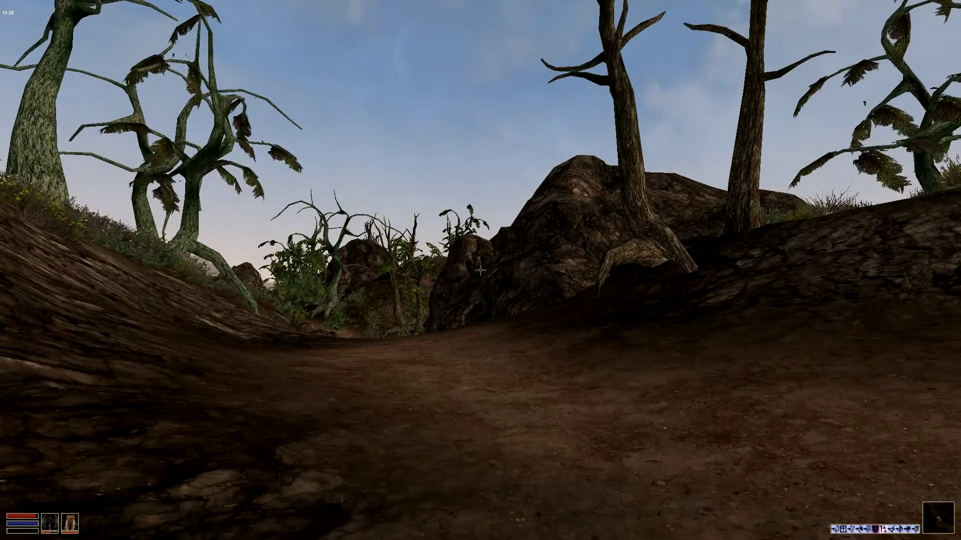
pyautogui.press('w')
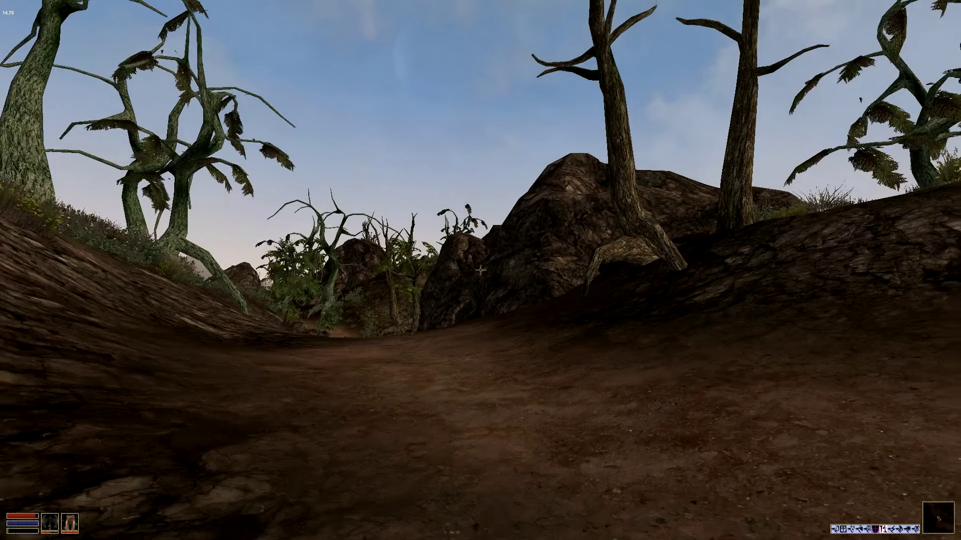
# Step: Check the map, then cross the grass toward the dark ruin
pyautogui.rightClick(480, 271)
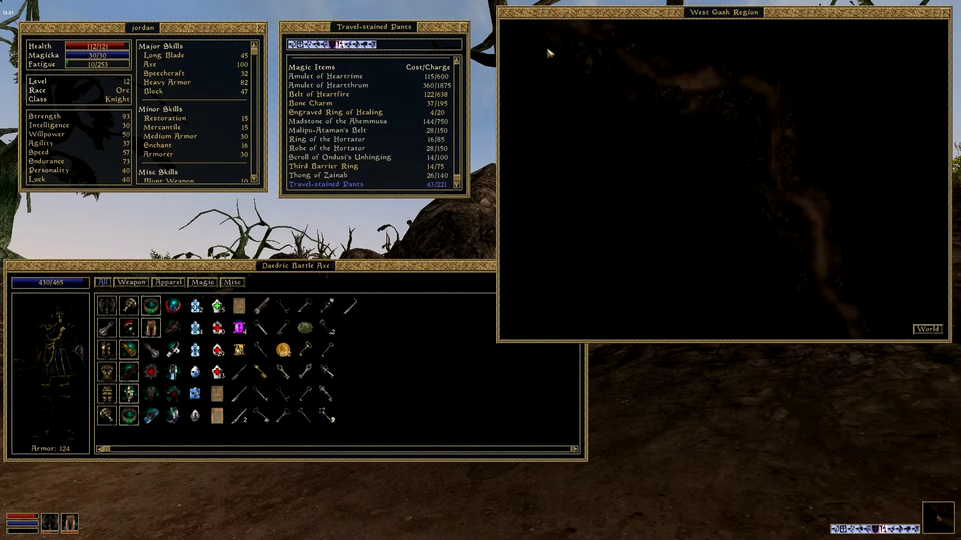
pyautogui.rightClick(836, 183)
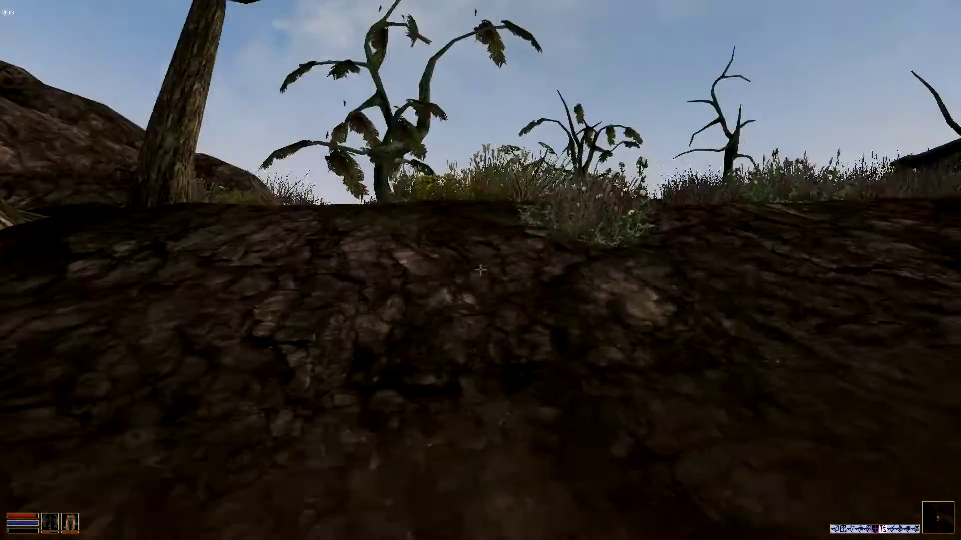
pyautogui.rightClick(481, 270)
pyautogui.rightClick(480, 271)
pyautogui.rightClick(783, 209)
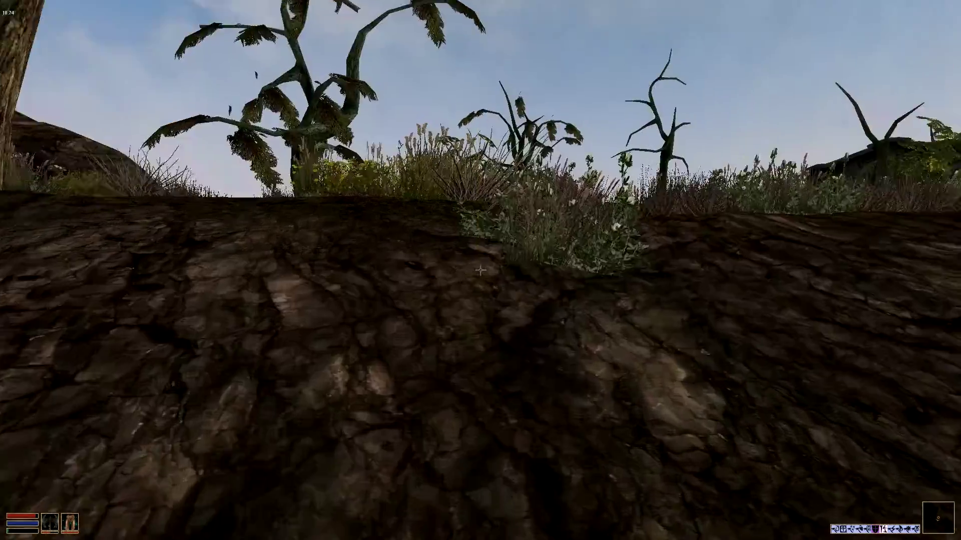
pyautogui.press('w')
pyautogui.press('w')
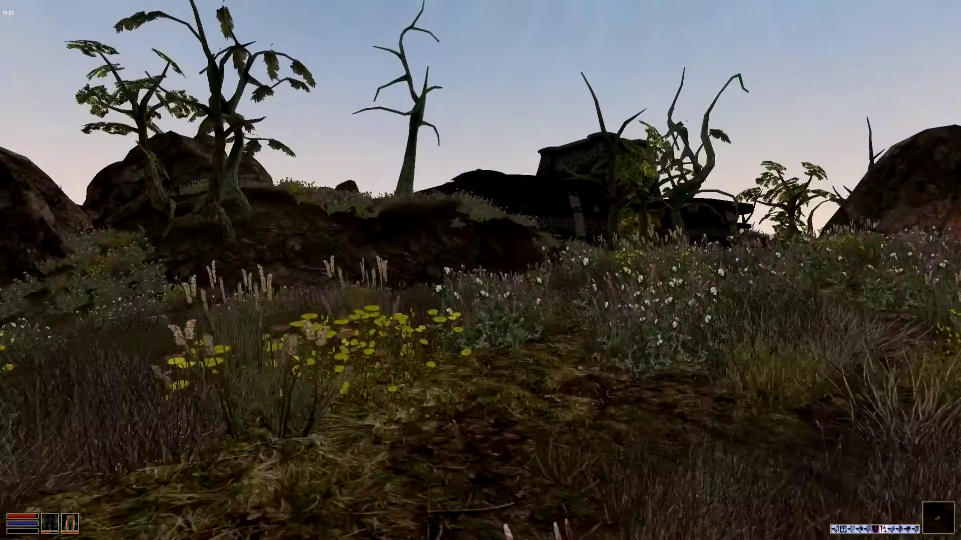
pyautogui.press('w')
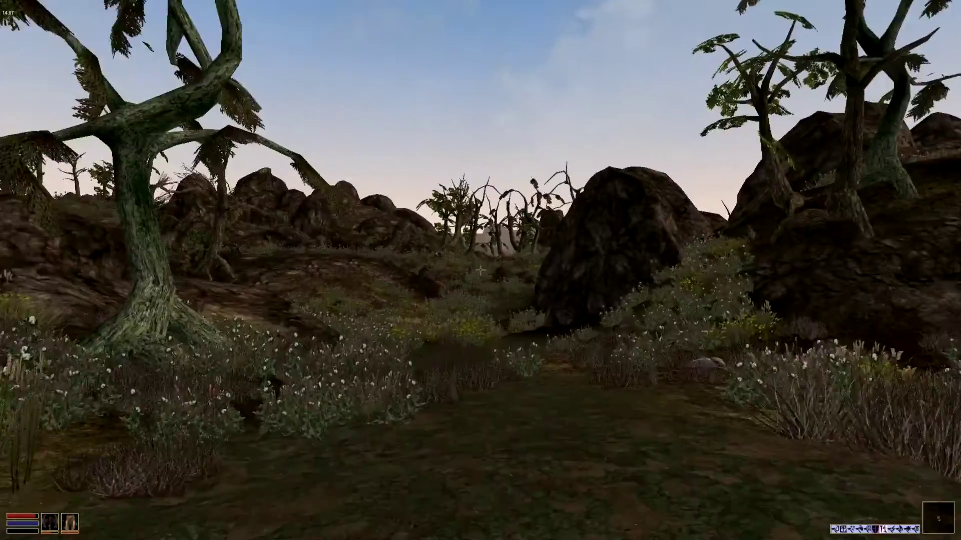
# Step: Ready the axe and strike the dark elf attacker repeatedly
pyautogui.press('f')
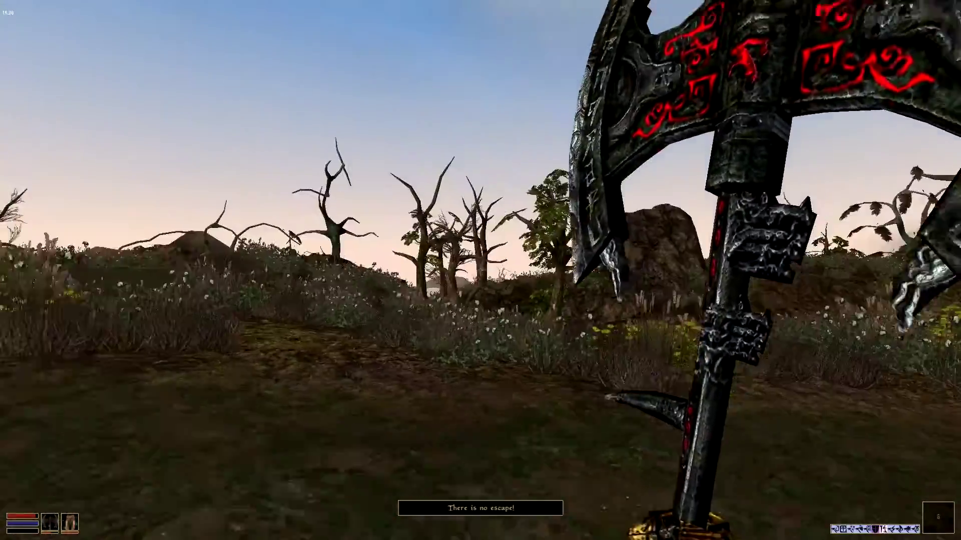
pyautogui.press('w')
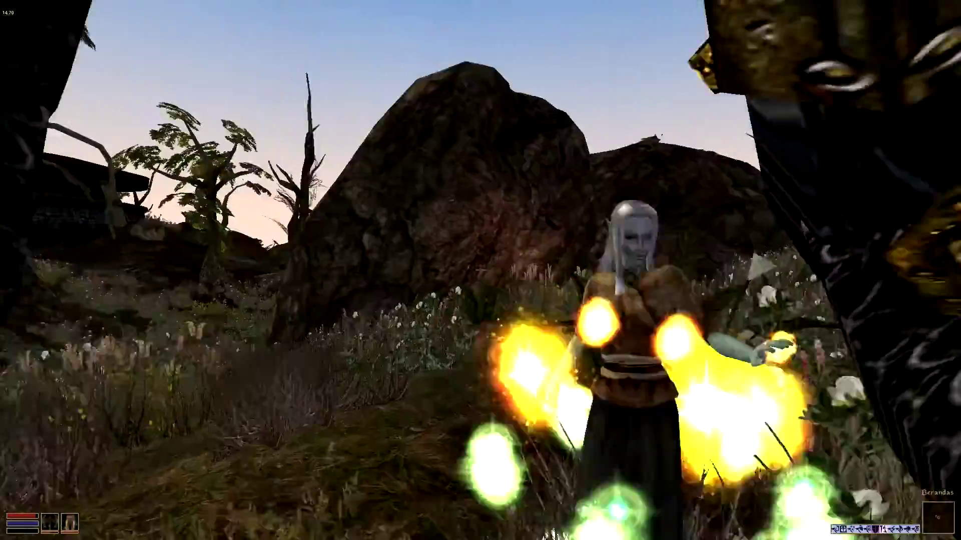
pyautogui.press('w')
pyautogui.click(480, 271)
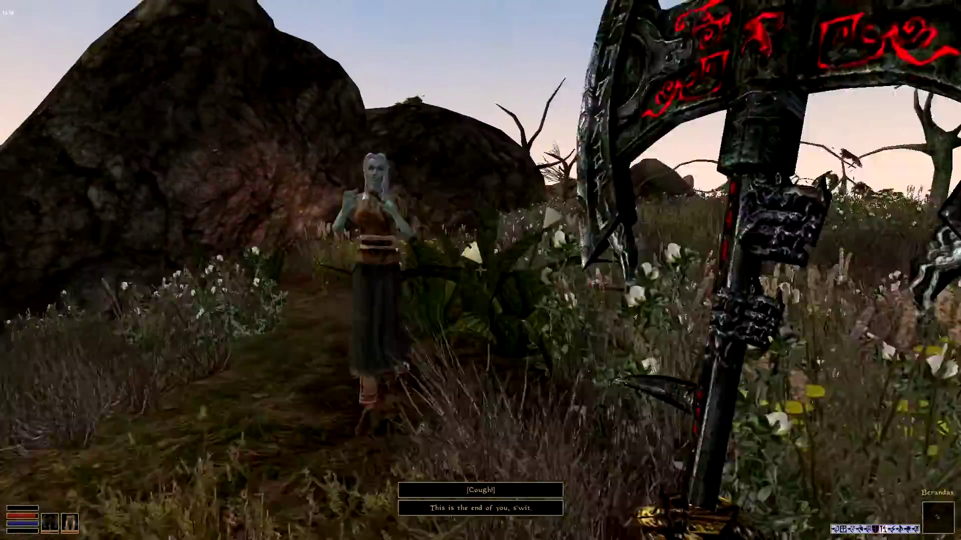
pyautogui.click(480, 270)
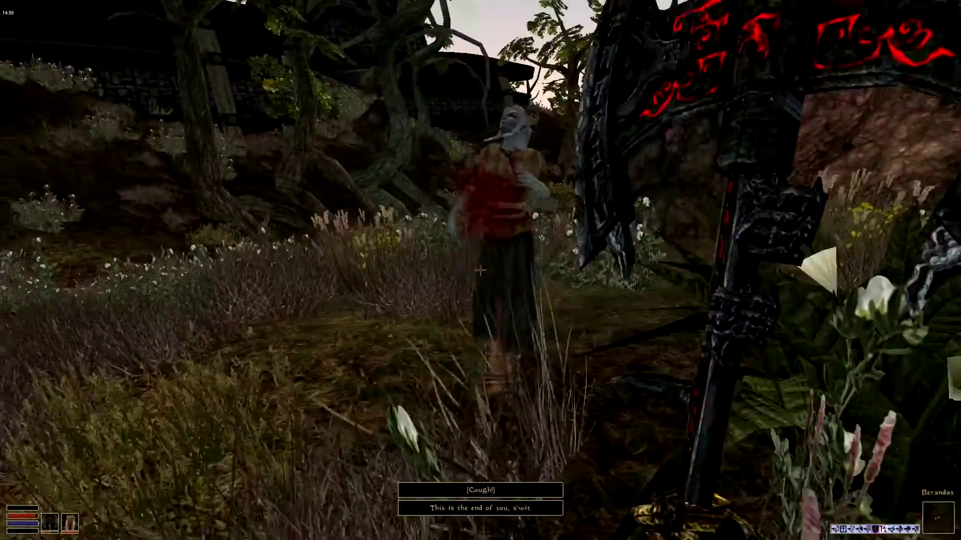
pyautogui.click(481, 270)
pyautogui.press('w')
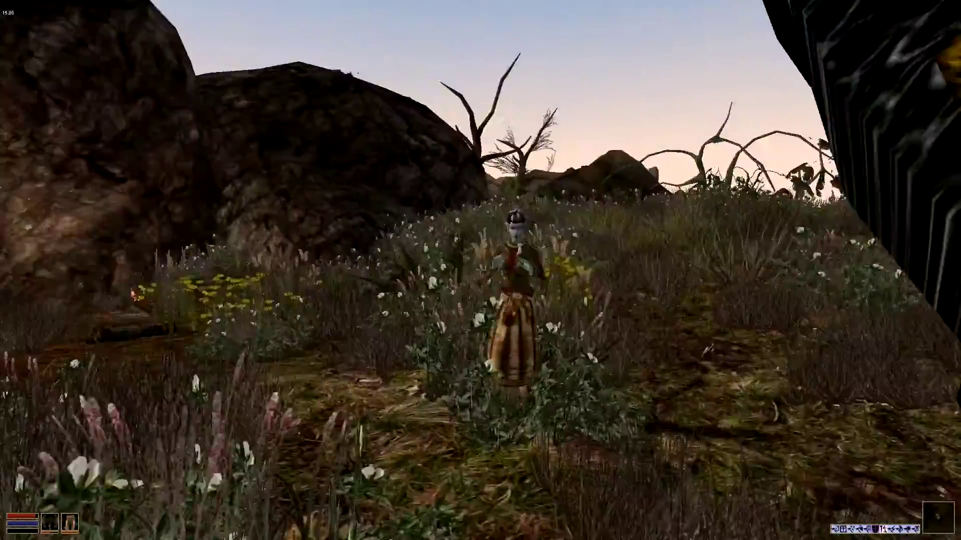
# Step: Fight the spellcasting dark elf and strike down the shouting attacker
pyautogui.click(480, 270)
pyautogui.press('w')
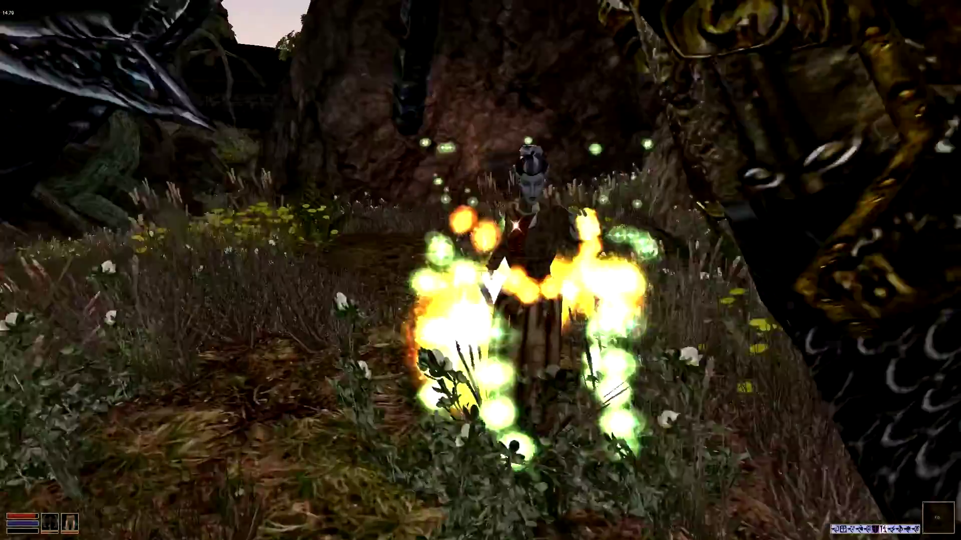
pyautogui.click(480, 270)
pyautogui.press('s')
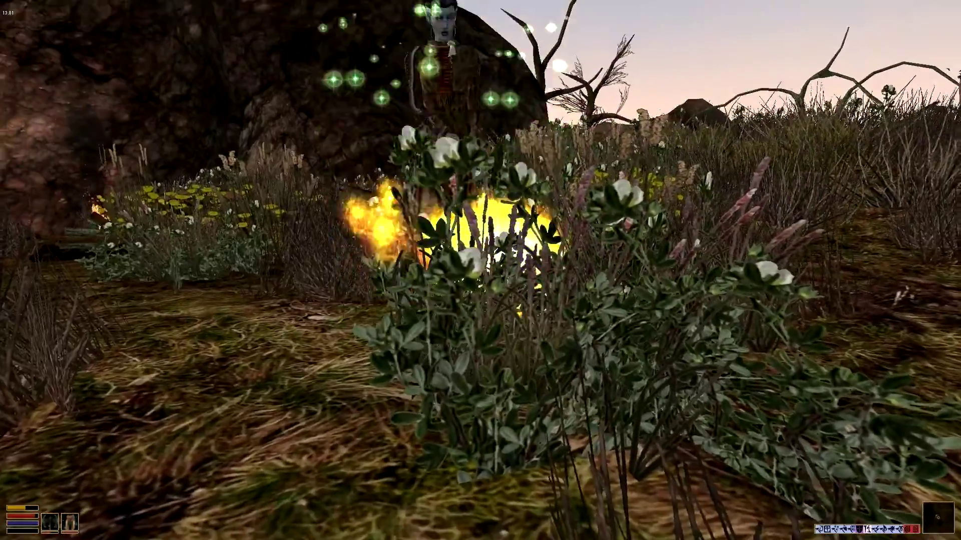
pyautogui.moveTo(481, 301); pyautogui.dragTo(480, 241)
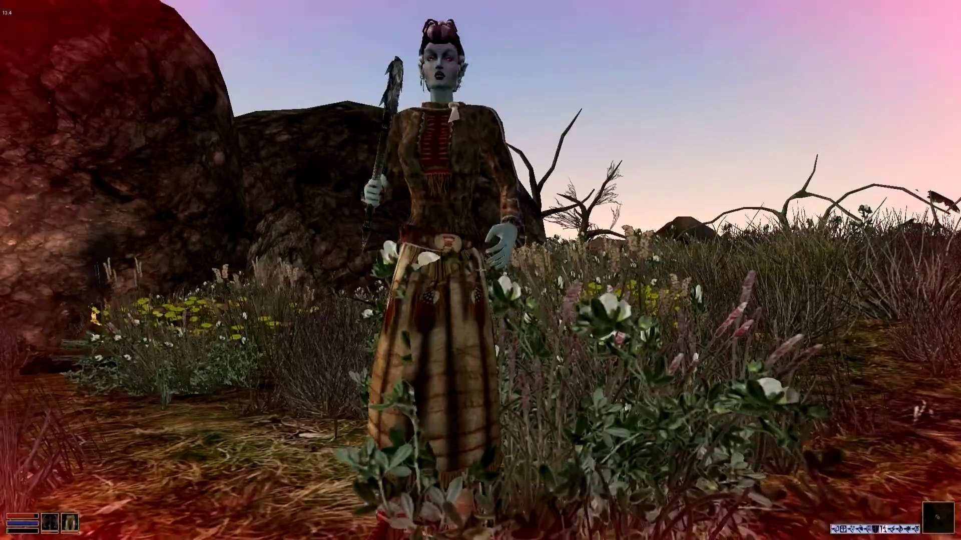
pyautogui.press('s')
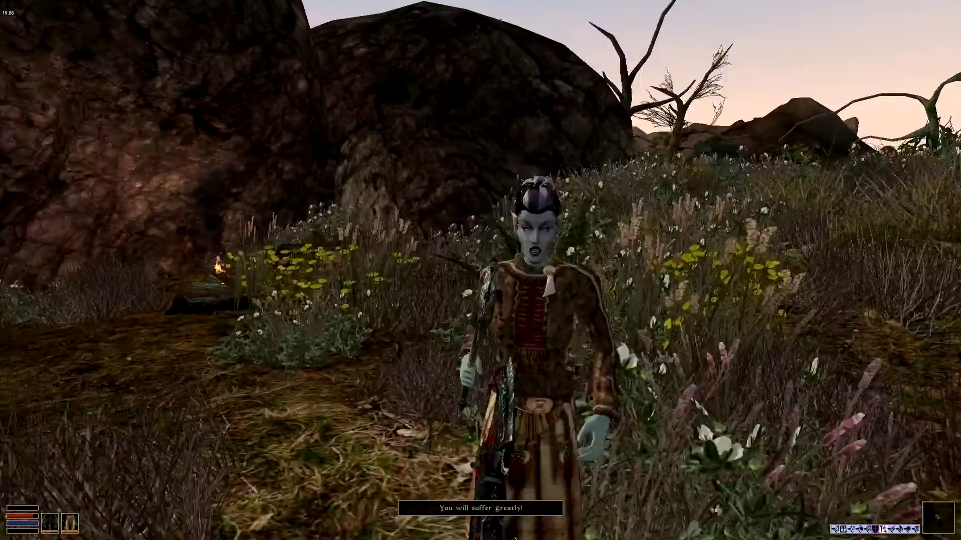
pyautogui.click(480, 270)
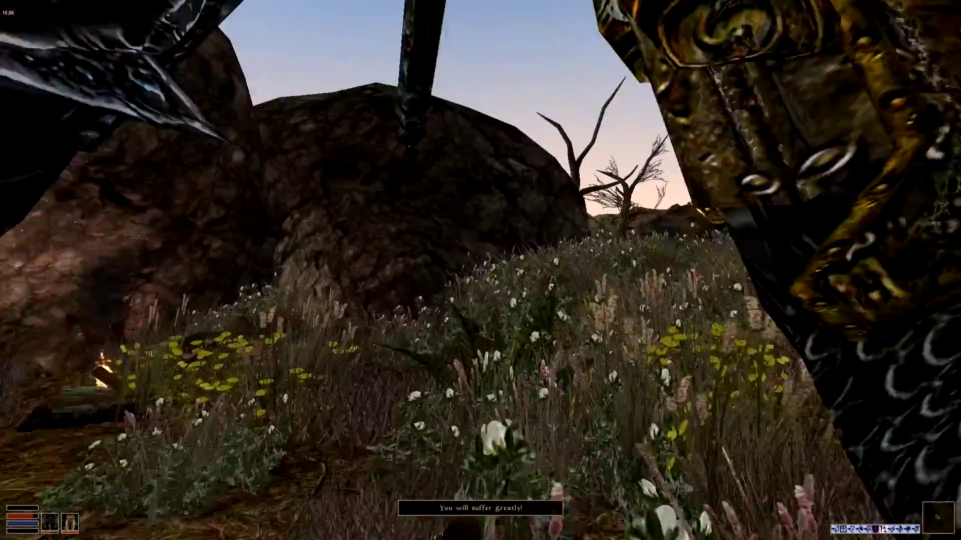
pyautogui.click(480, 270)
# Step: Kill the attacker in the yellow shirt and search the body
pyautogui.press('space')
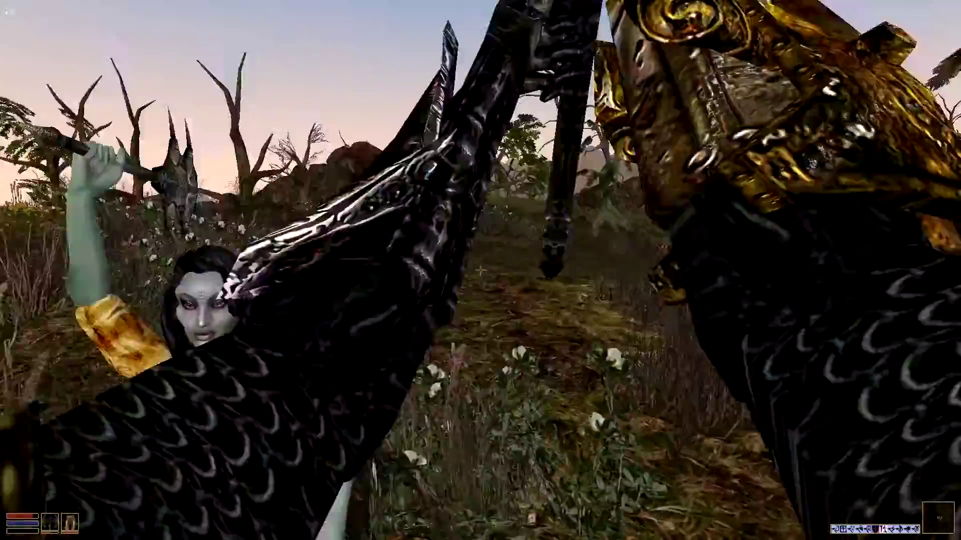
pyautogui.click(480, 271)
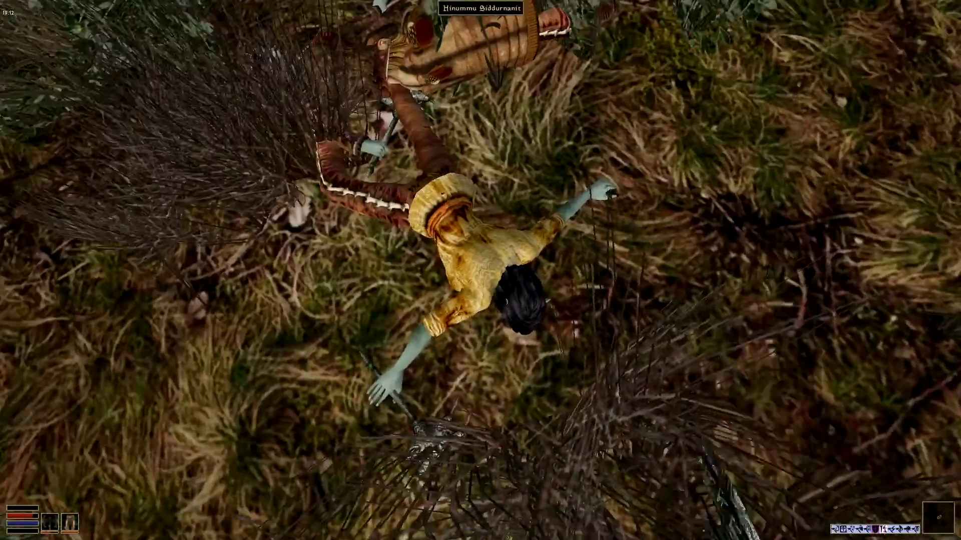
pyautogui.press('space')
pyautogui.rightClick(527, 346)
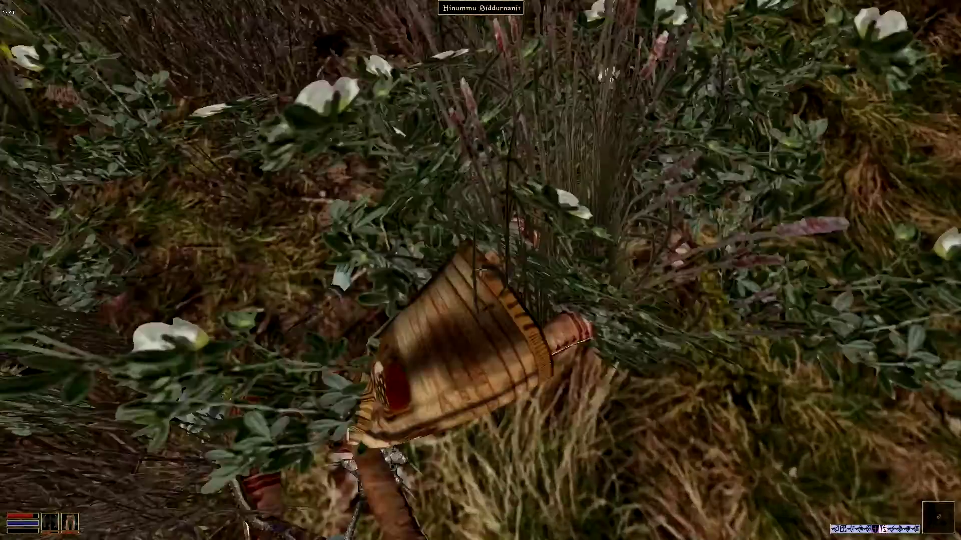
pyautogui.press('space')
pyautogui.rightClick(582, 342)
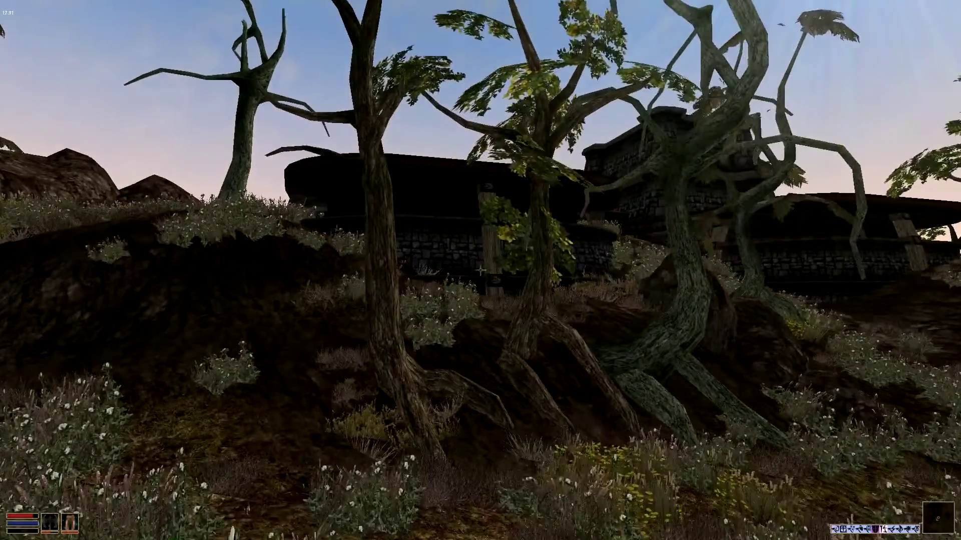
# Step: Check the map and walk uphill through the bushes past the tree
pyautogui.rightClick(481, 271)
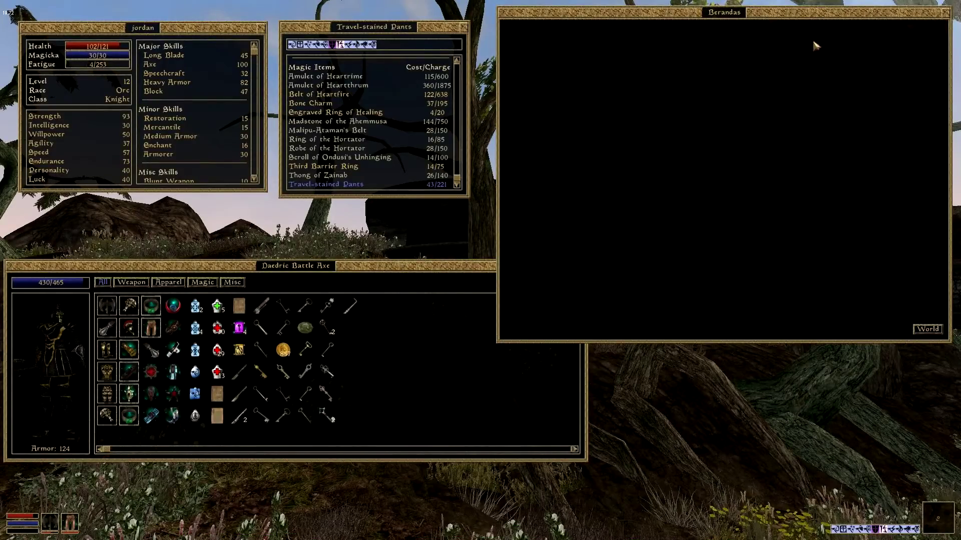
pyautogui.rightClick(816, 46)
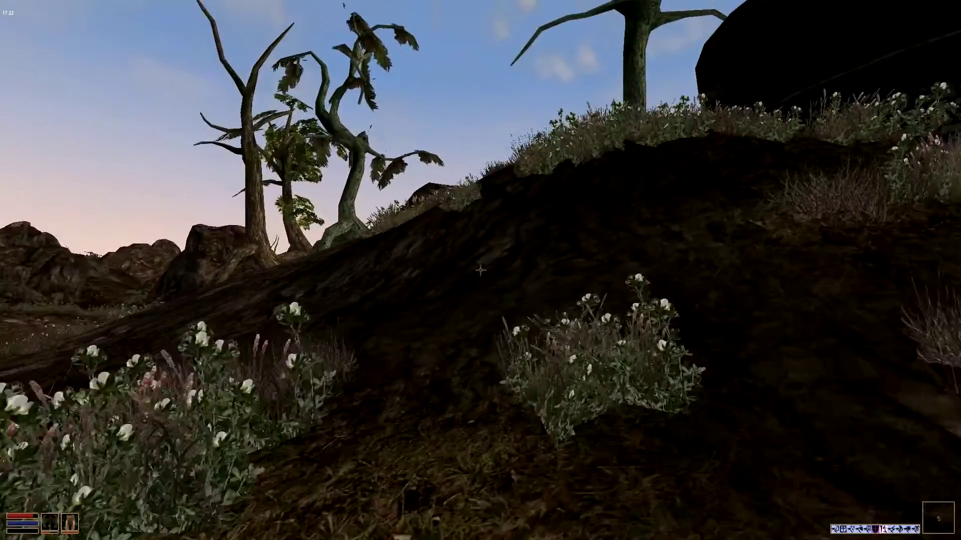
pyautogui.press('w')
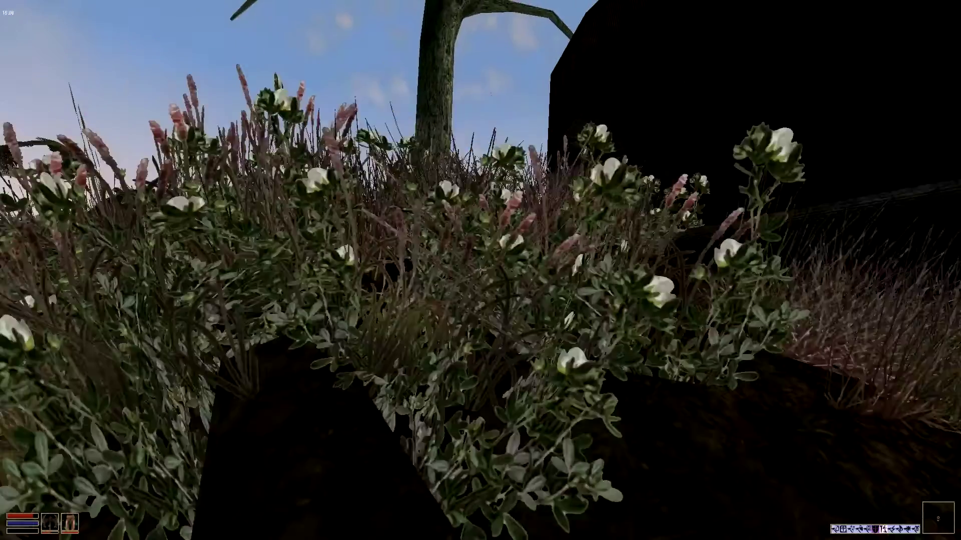
pyautogui.press('w')
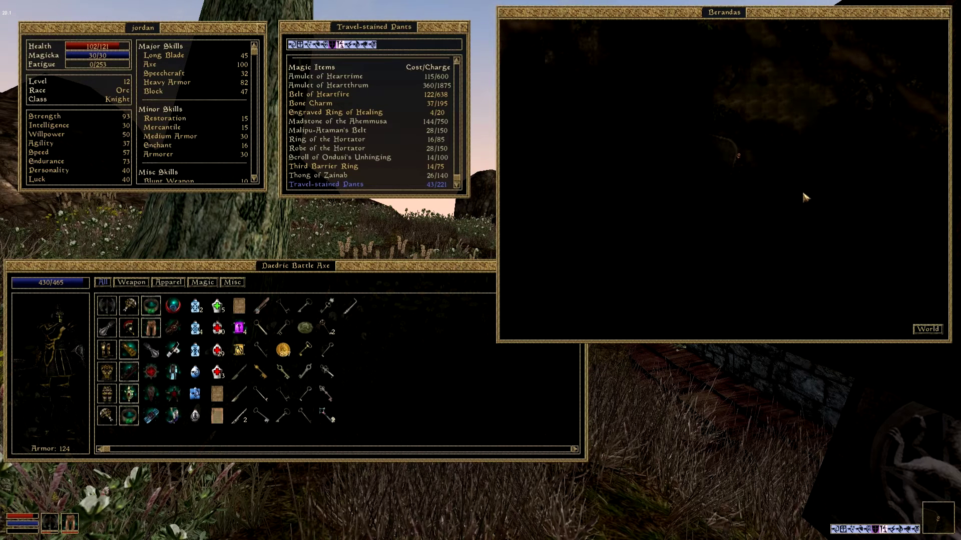
pyautogui.rightClick(805, 196)
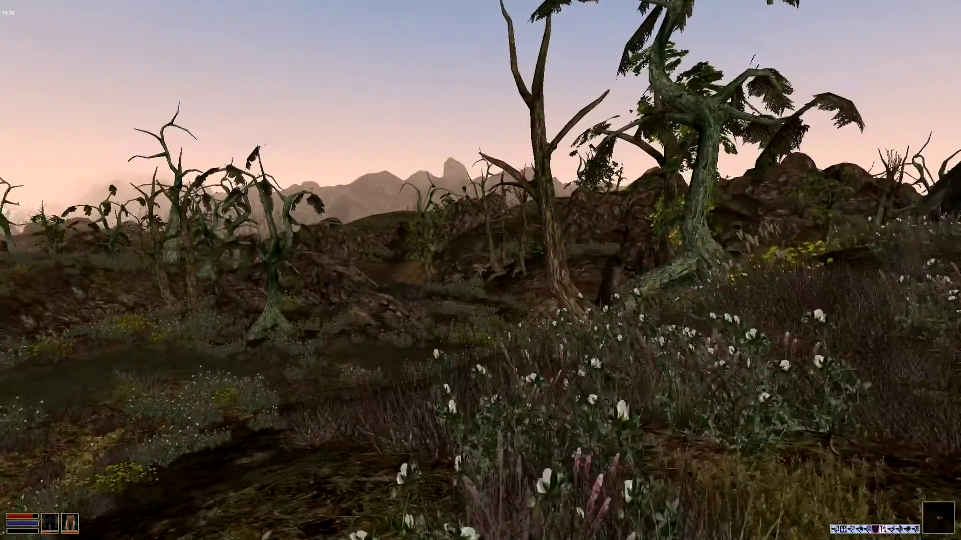
pyautogui.press('w')
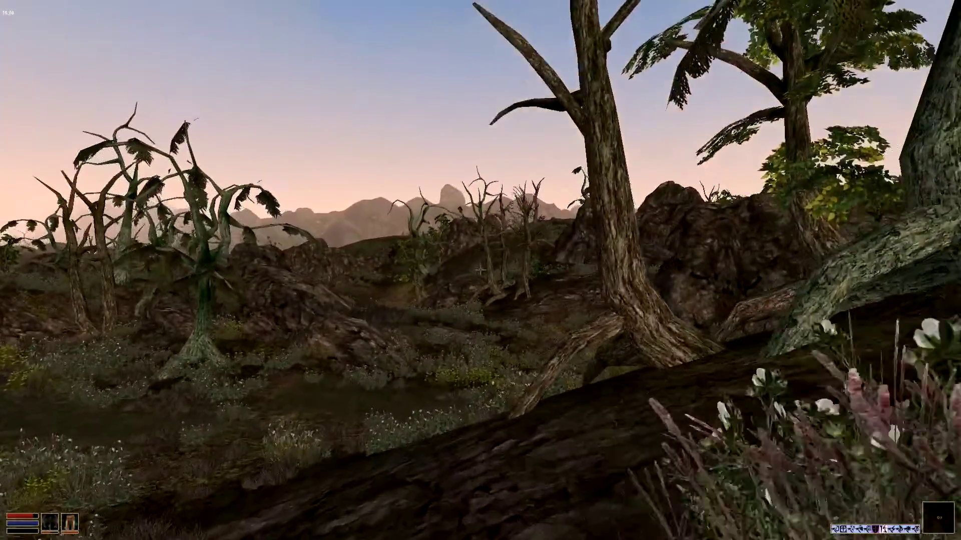
pyautogui.press('w')
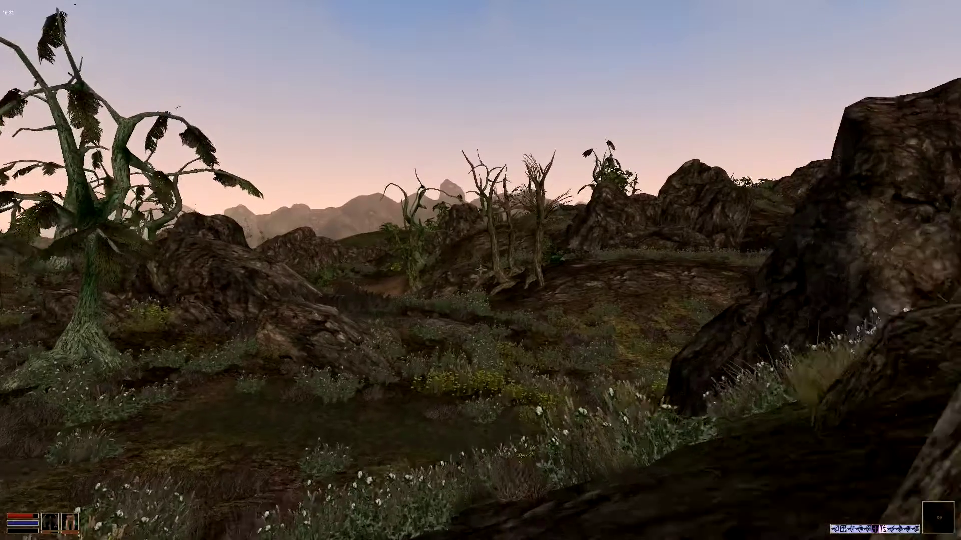
pyautogui.press('w')
# Step: Check the stats and map to confirm the current location
pyautogui.rightClick(351, 191)
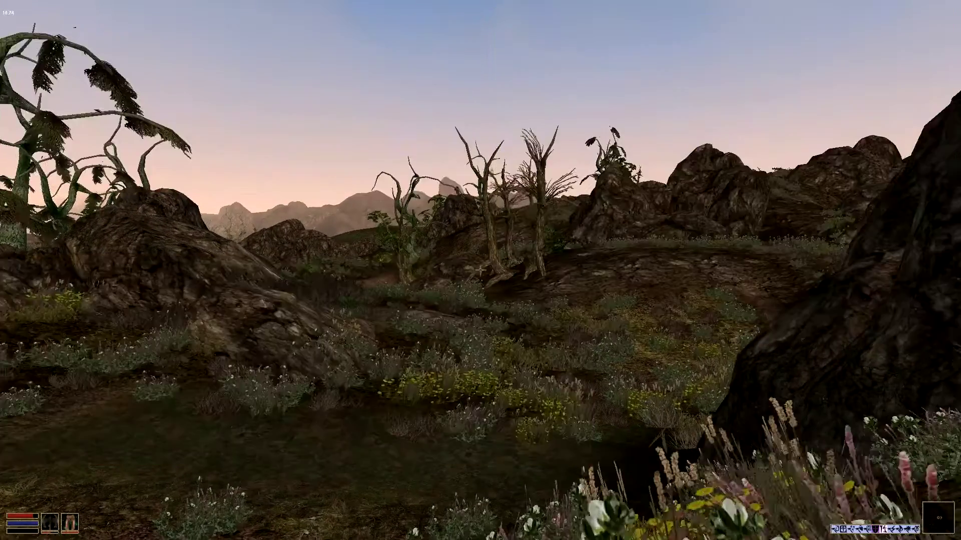
pyautogui.rightClick(481, 271)
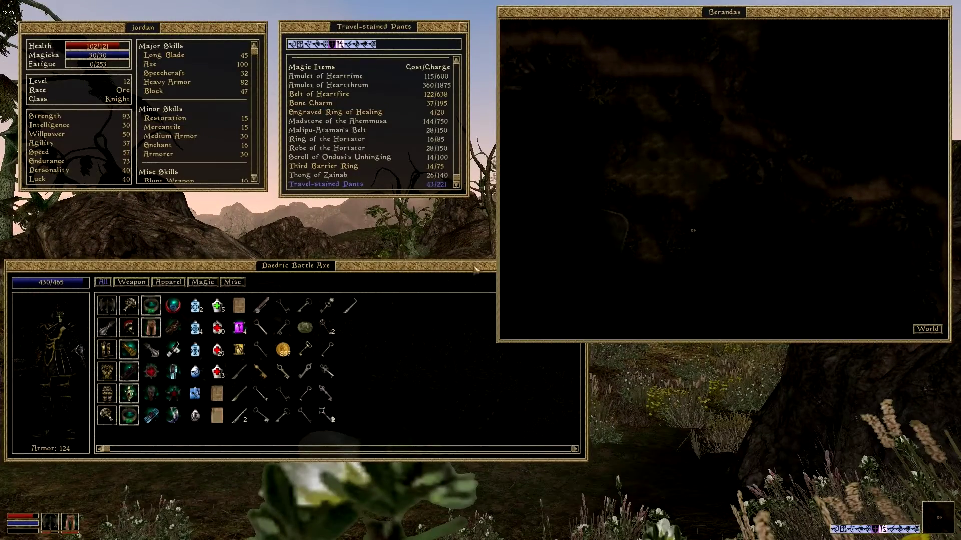
pyautogui.rightClick(583, 237)
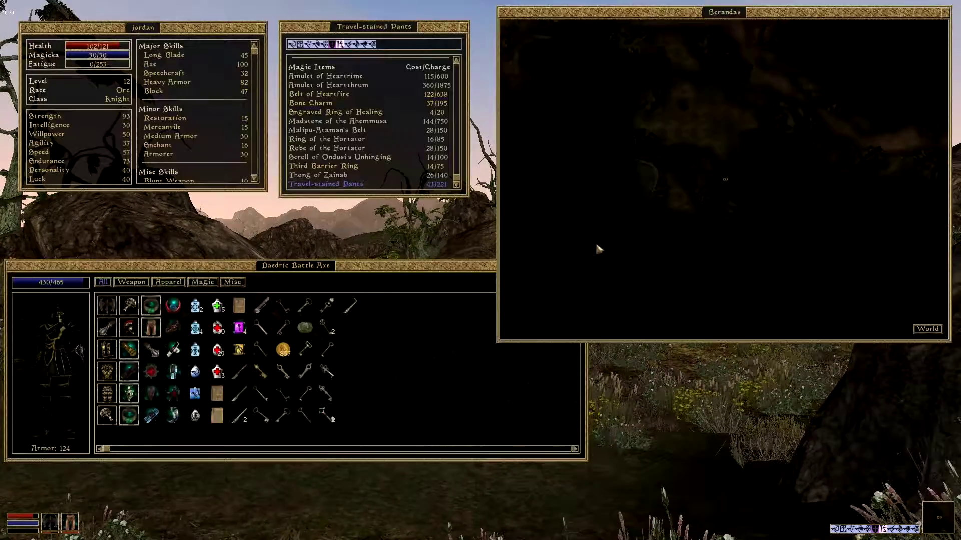
pyautogui.rightClick(583, 237)
pyautogui.rightClick(480, 270)
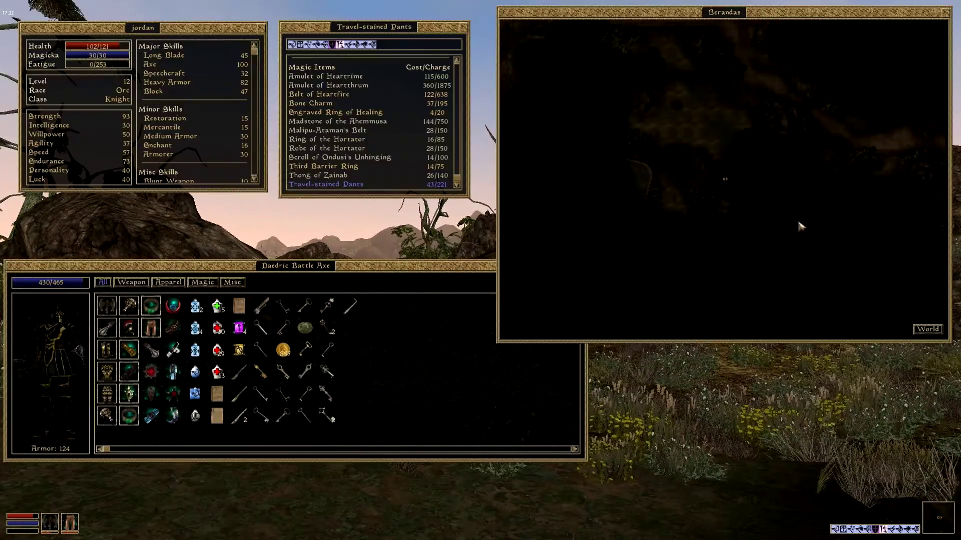
pyautogui.rightClick(558, 234)
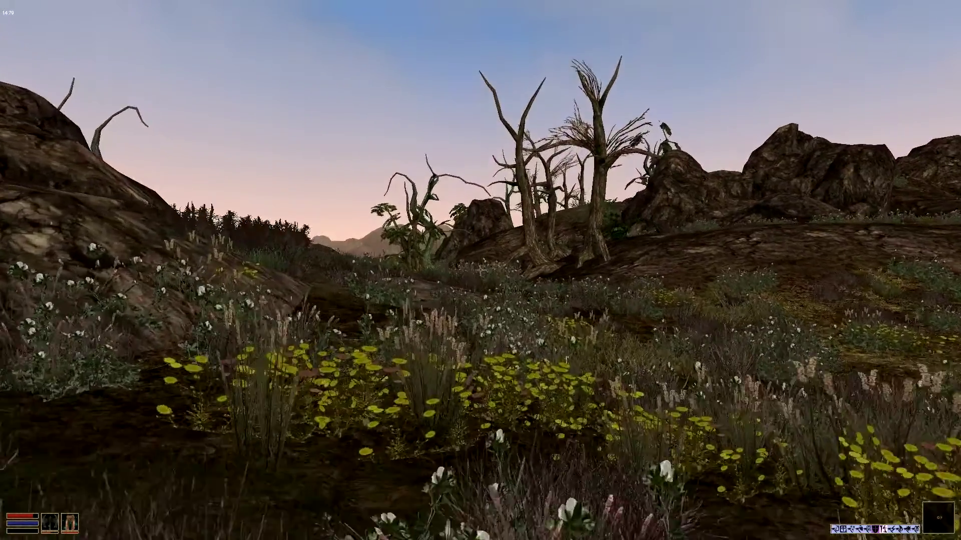
# Step: Walk up the slope toward the rocks with the axe readied
pyautogui.press('w')
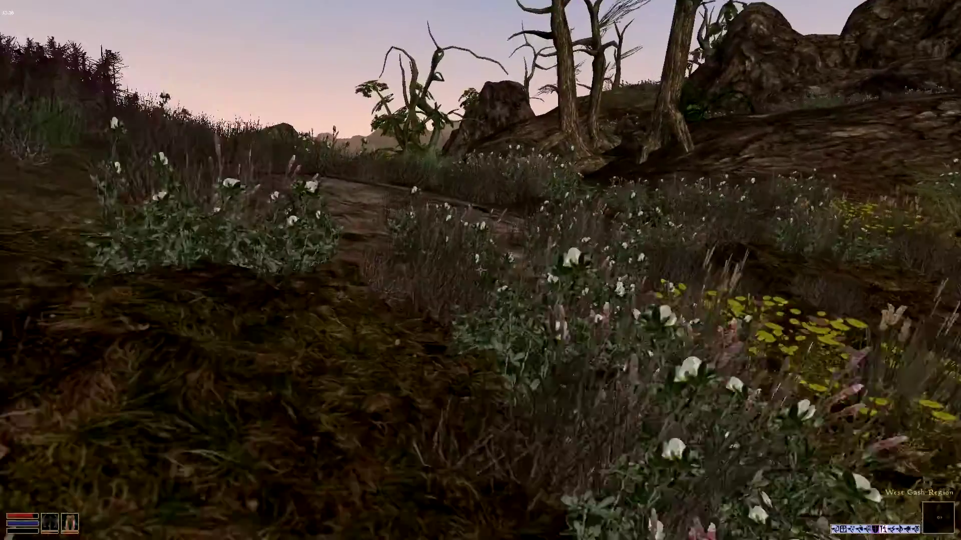
pyautogui.press('w')
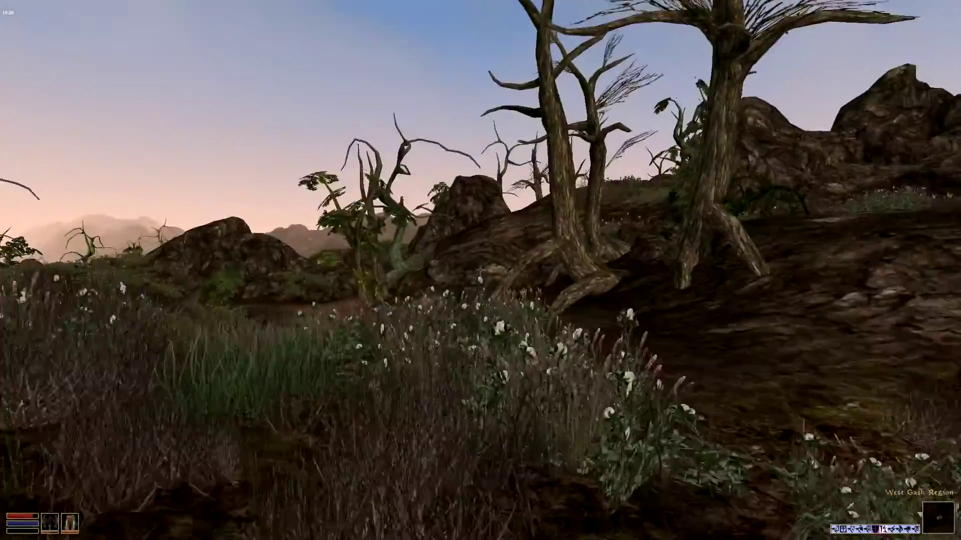
pyautogui.press('w')
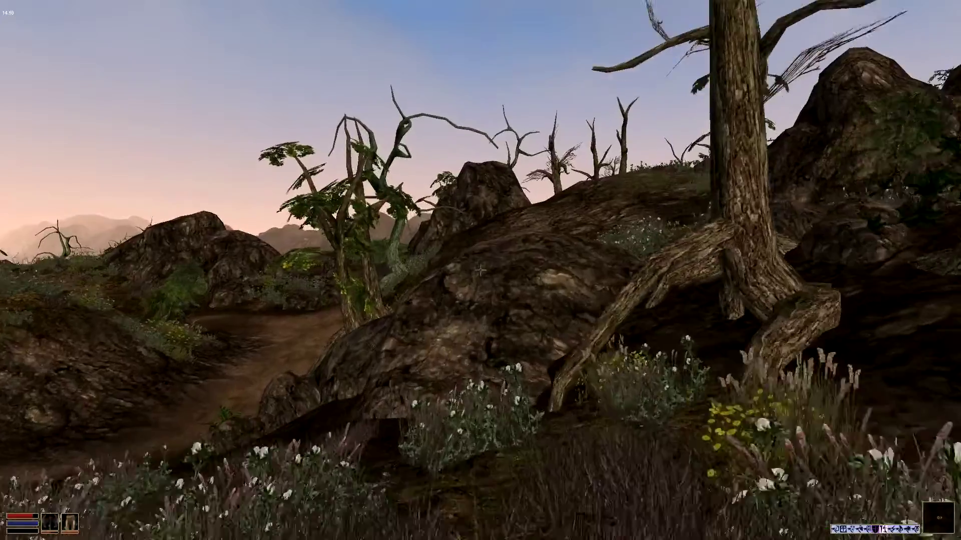
pyautogui.press('f')
pyautogui.press('w')
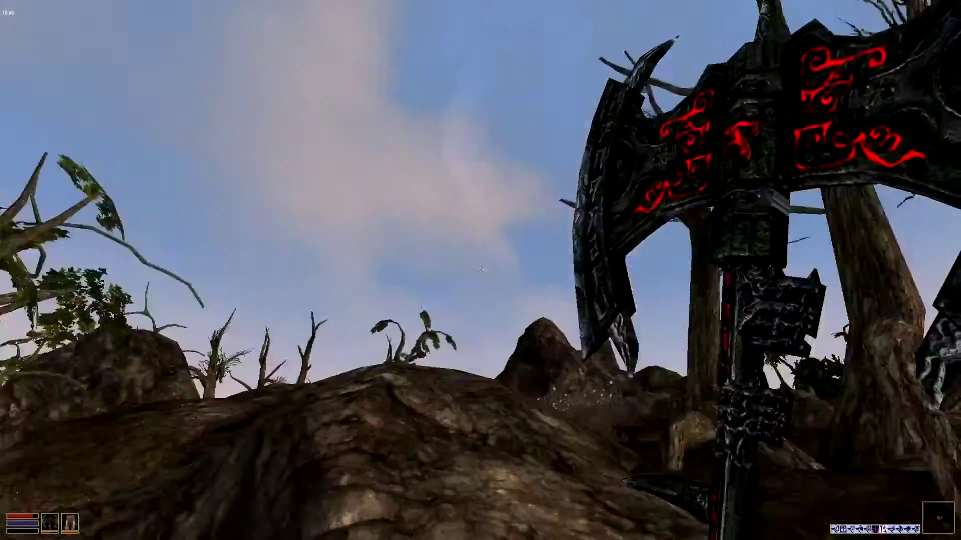
pyautogui.press('w')
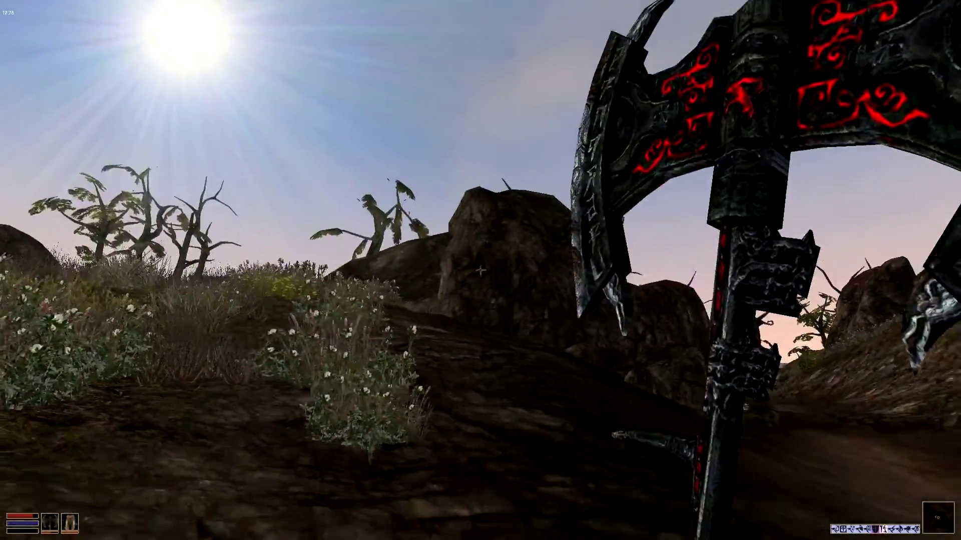
# Step: Follow the path between the rocks past the signpost, checking the inventory
pyautogui.press('w')
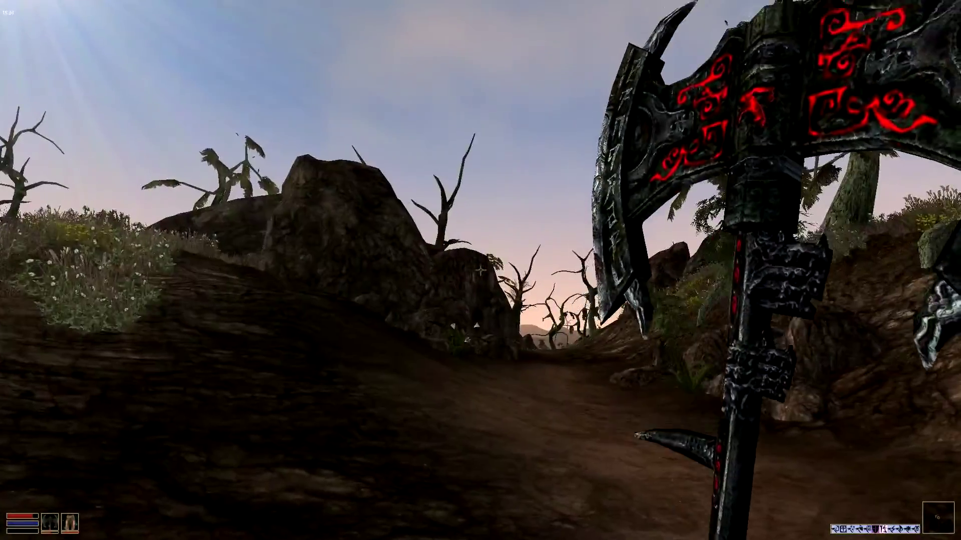
pyautogui.press('w')
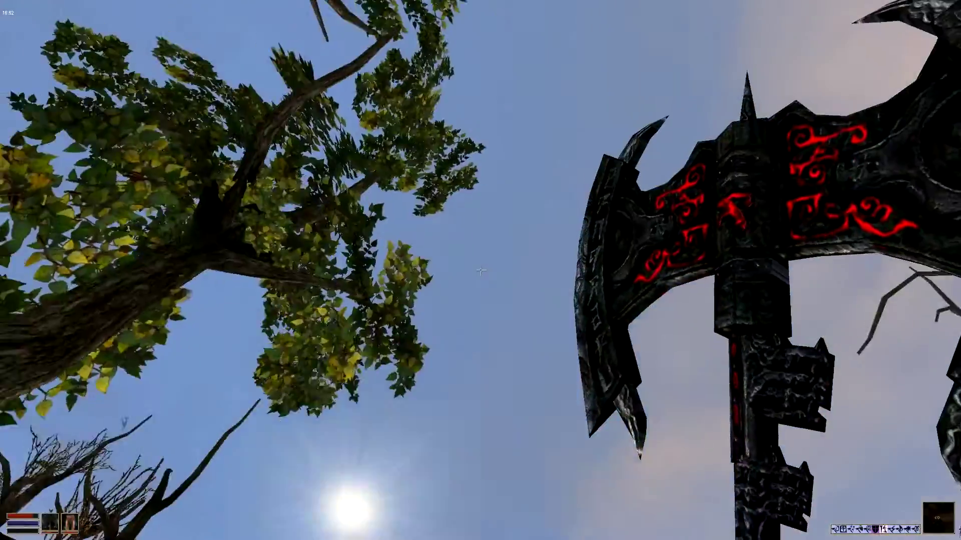
pyautogui.press('w')
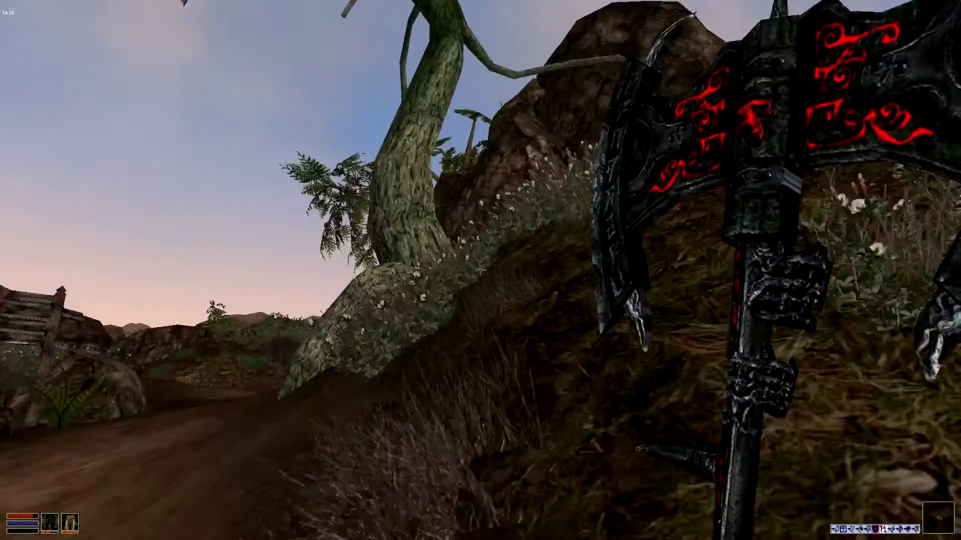
pyautogui.press('w')
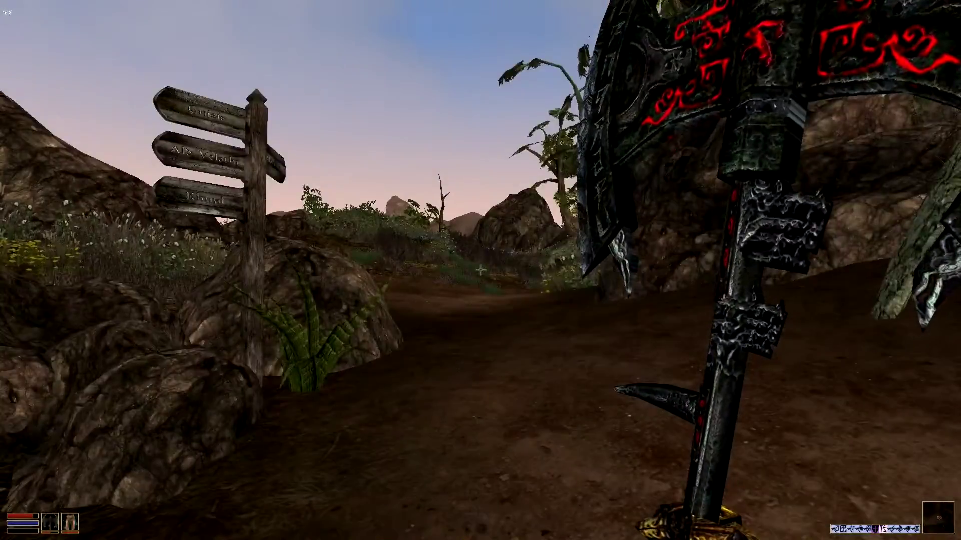
pyautogui.rightClick(480, 270)
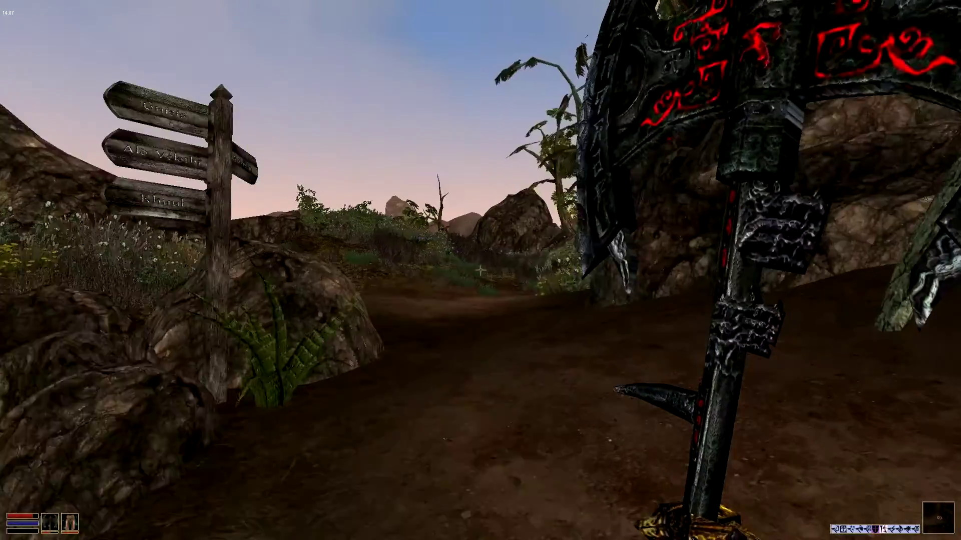
pyautogui.press('w')
pyautogui.press('w')
pyautogui.rightClick(481, 270)
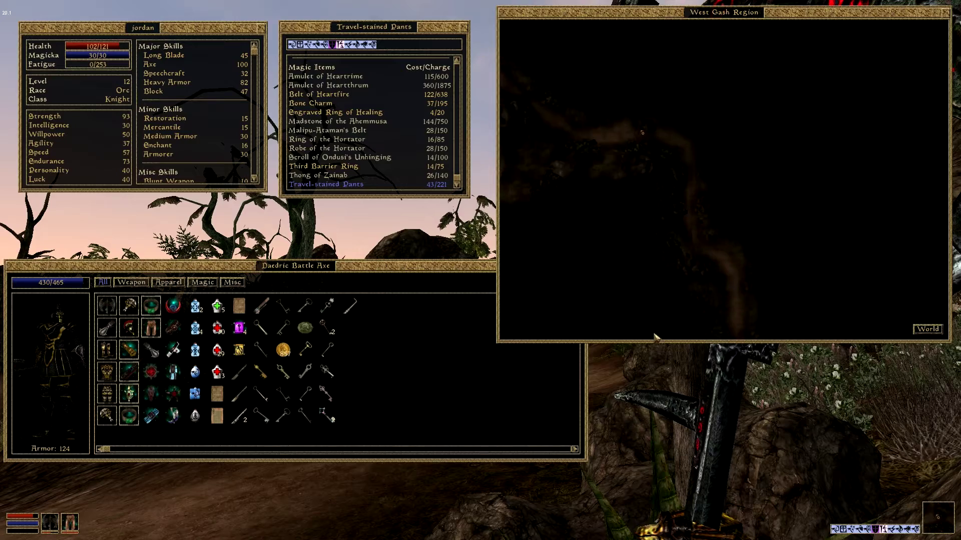
pyautogui.rightClick(766, 297)
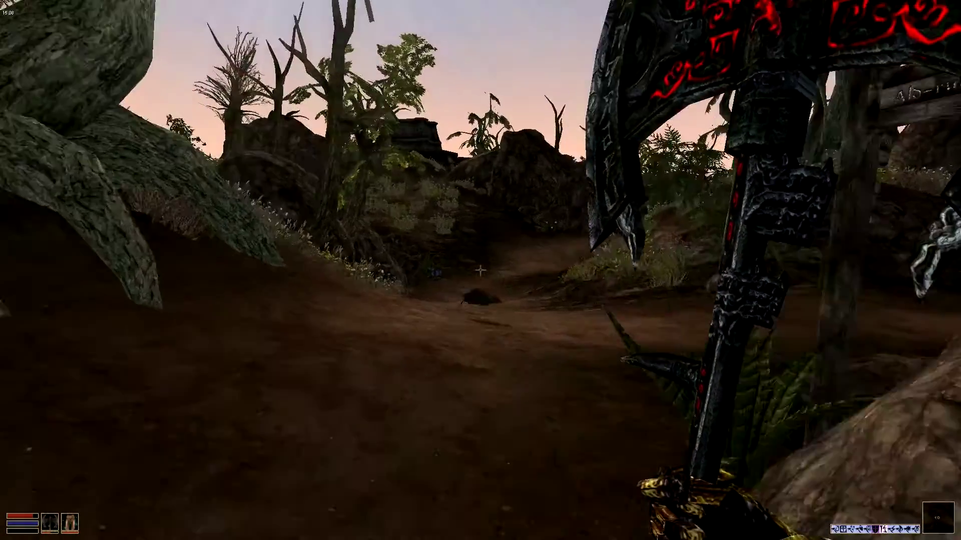
# Step: Kill the rat and the creature on the path
pyautogui.click(480, 271)
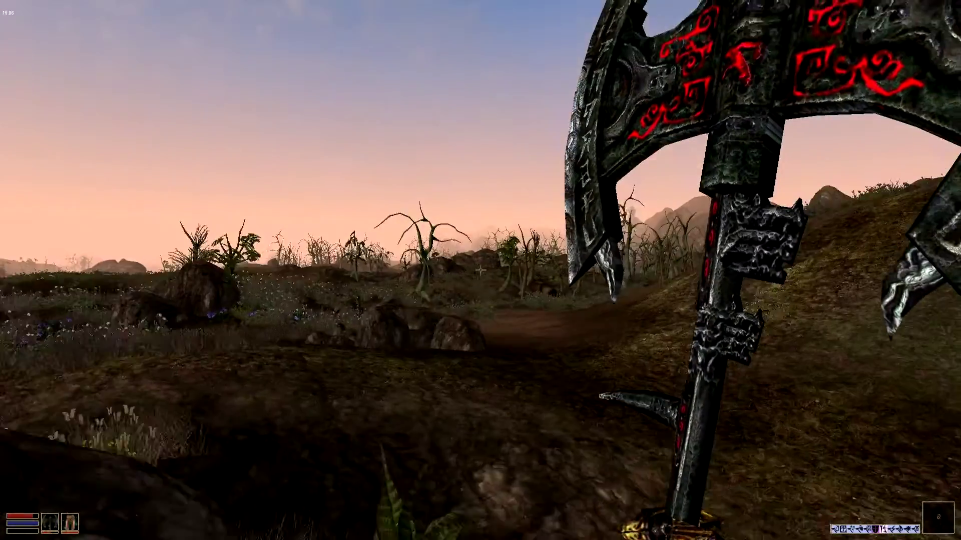
pyautogui.rightClick(480, 270)
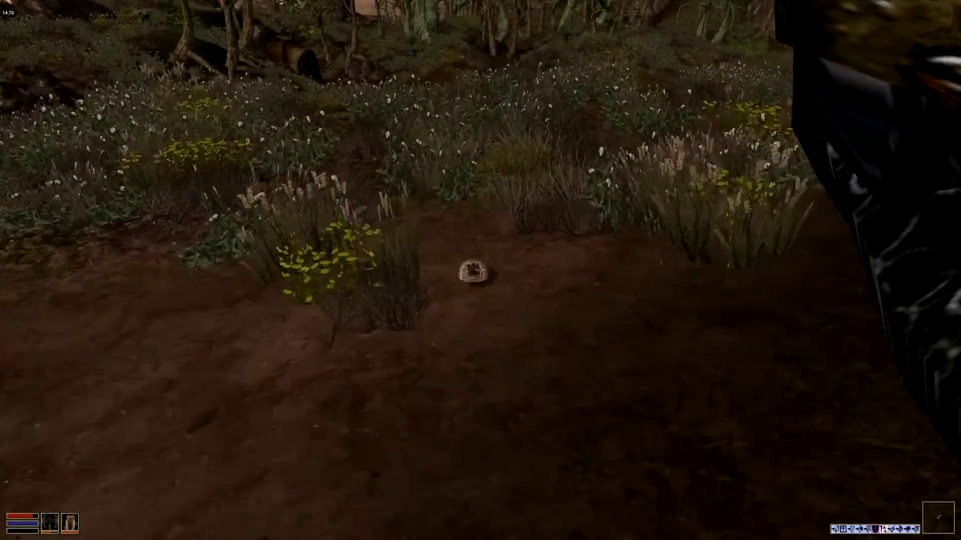
pyautogui.click(481, 271)
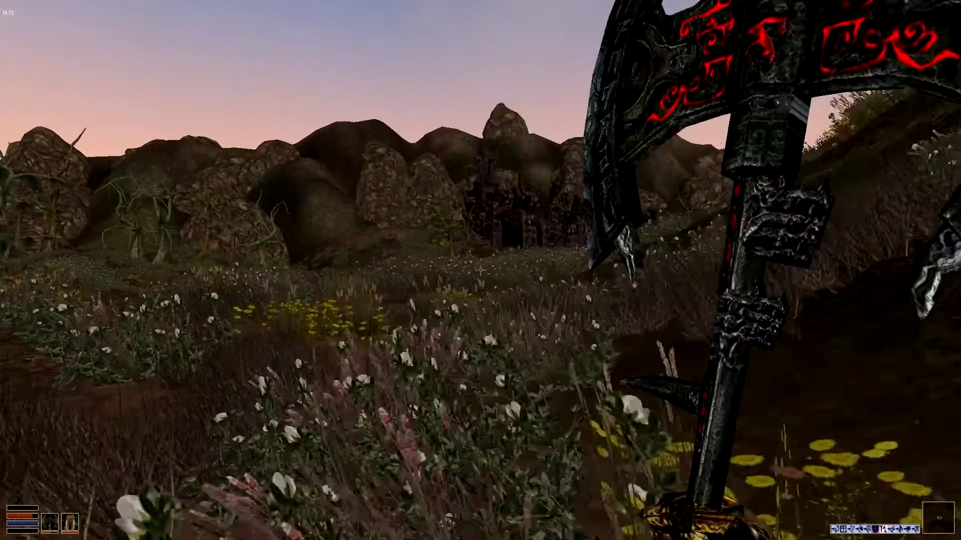
pyautogui.rightClick(481, 270)
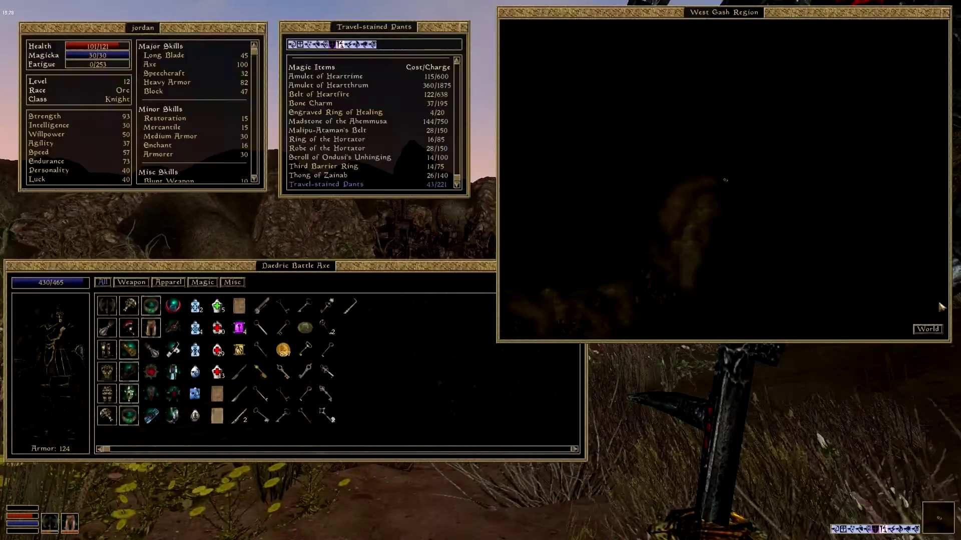
pyautogui.rightClick(838, 311)
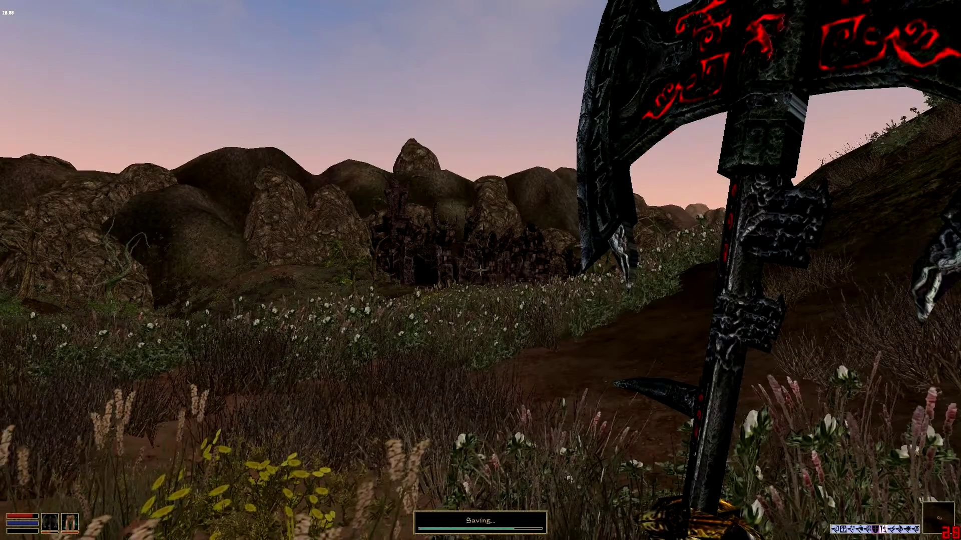
# Step: Cross the flower field to the dirt path and check the map
pyautogui.press('w')
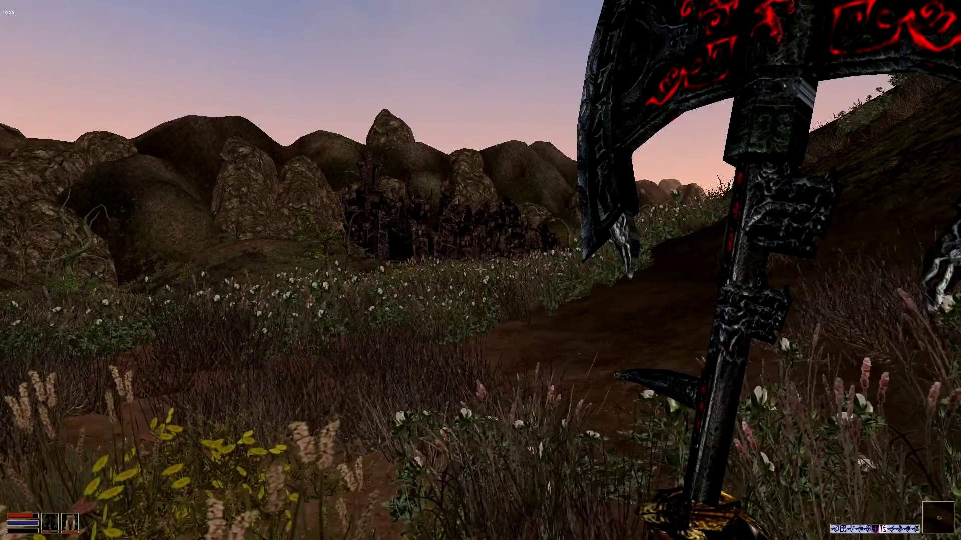
pyautogui.press('w')
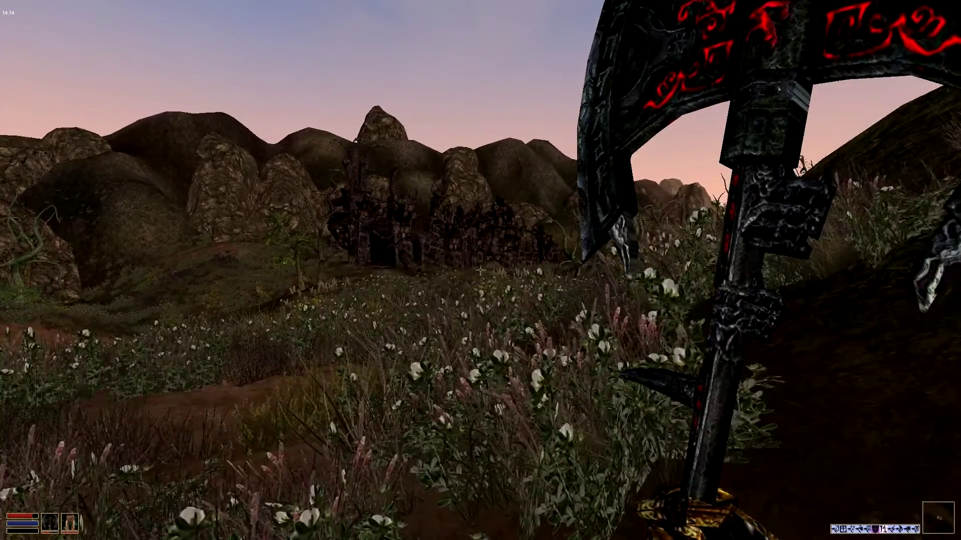
pyautogui.press('w')
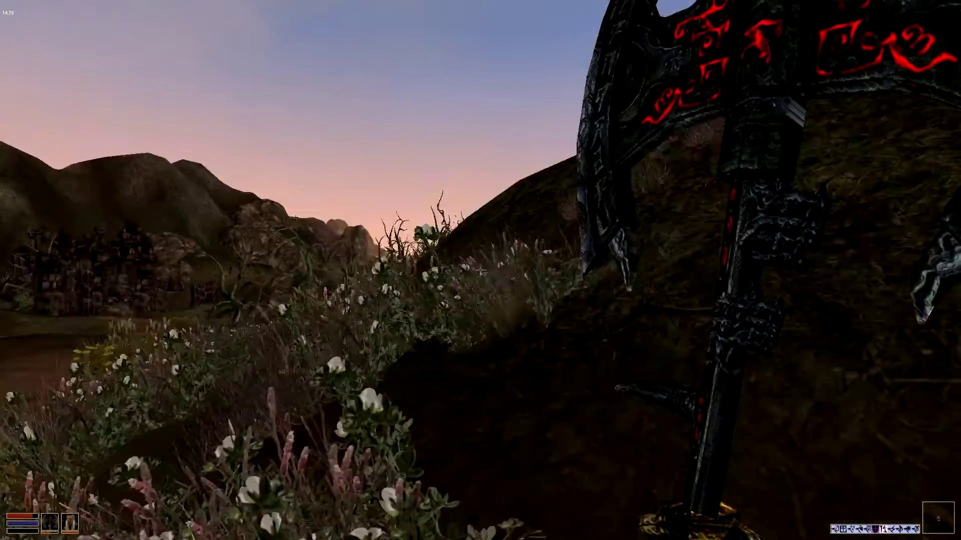
pyautogui.press('w')
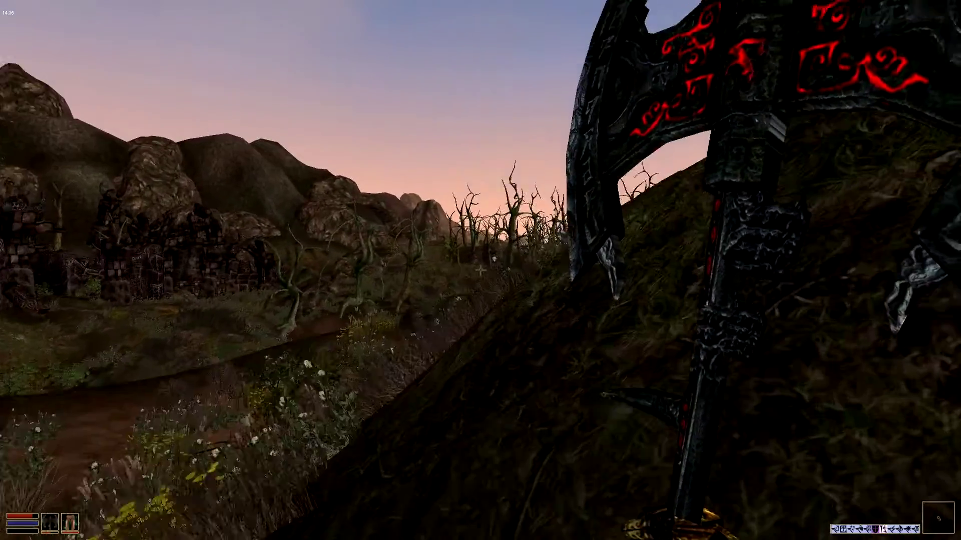
pyautogui.rightClick(434, 288)
pyautogui.rightClick(671, 241)
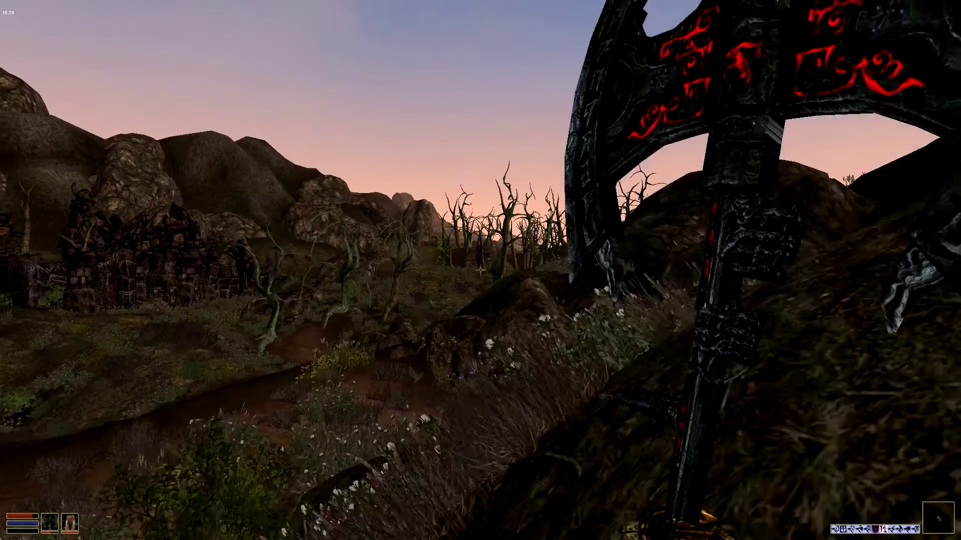
# Step: Walk through the tall grass to the wooden door in the rock, then look around
pyautogui.press('w')
pyautogui.press('w')
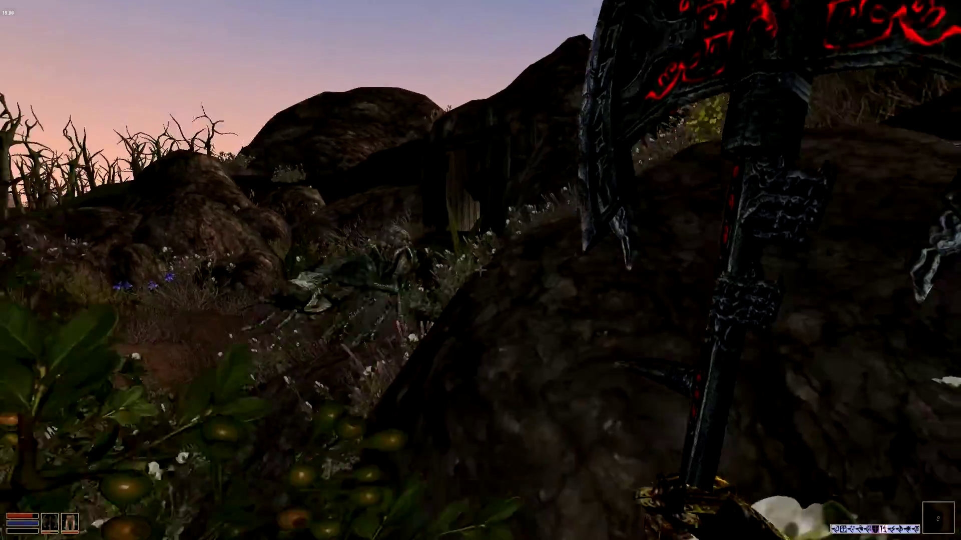
pyautogui.press('w')
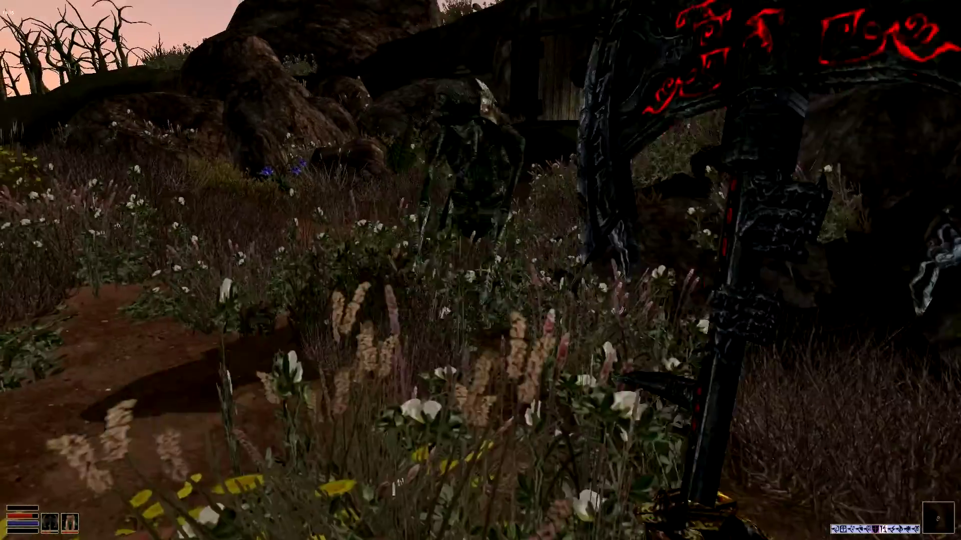
pyautogui.press('w')
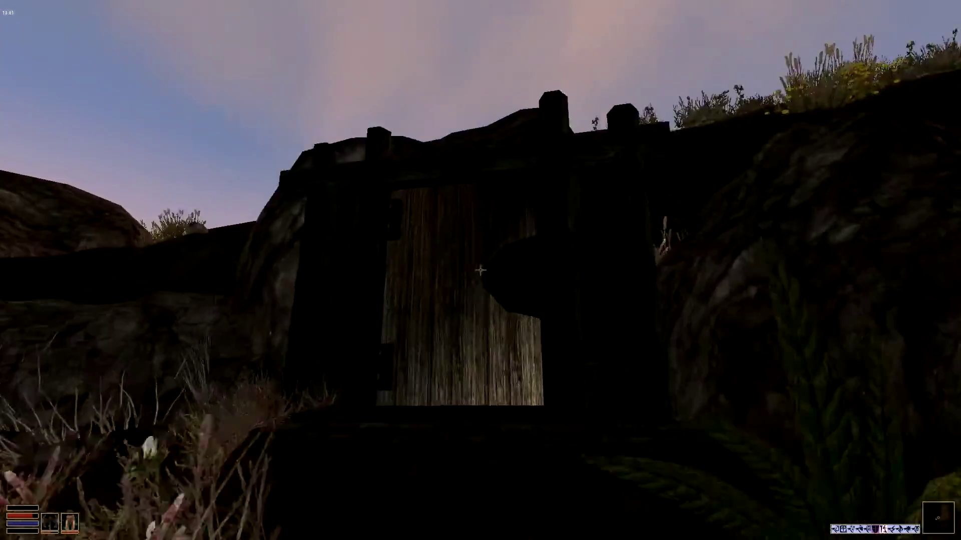
pyautogui.press('w')
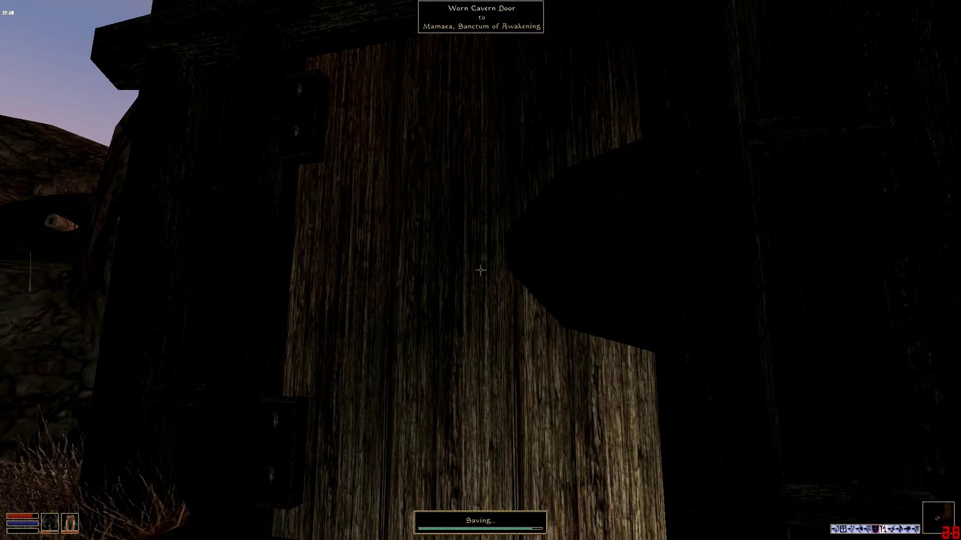
pyautogui.press('t')
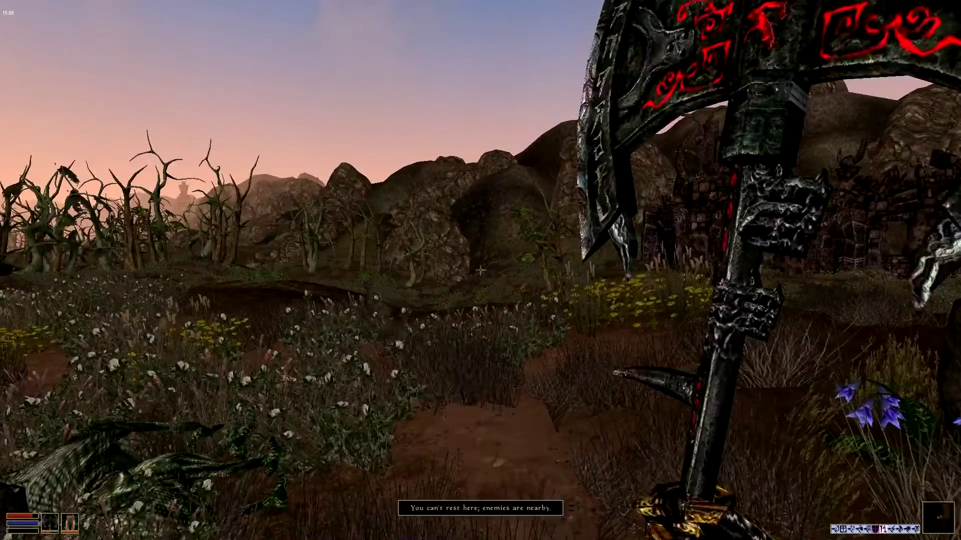
pyautogui.press('a')
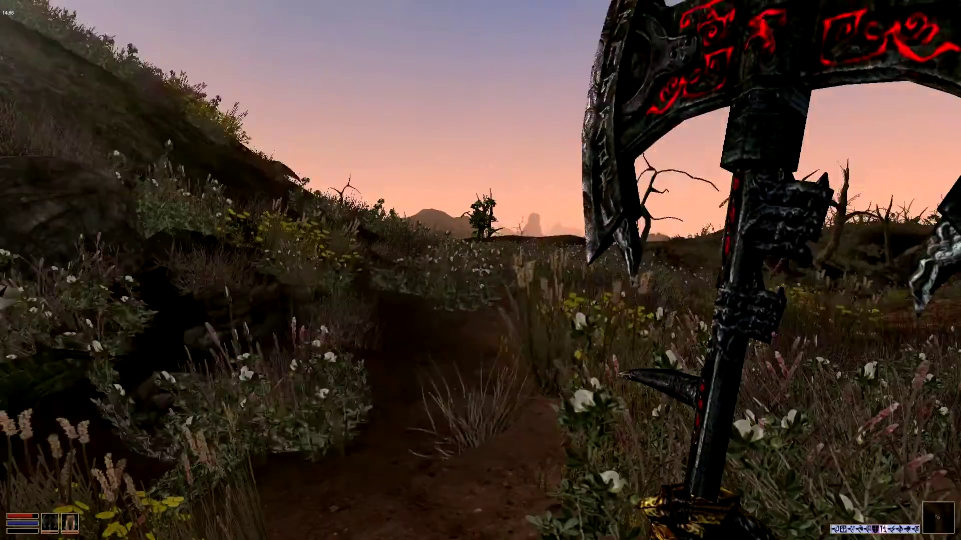
# Step: Cross the grassland and hillside toward the rocky hollow
pyautogui.rightClick(480, 271)
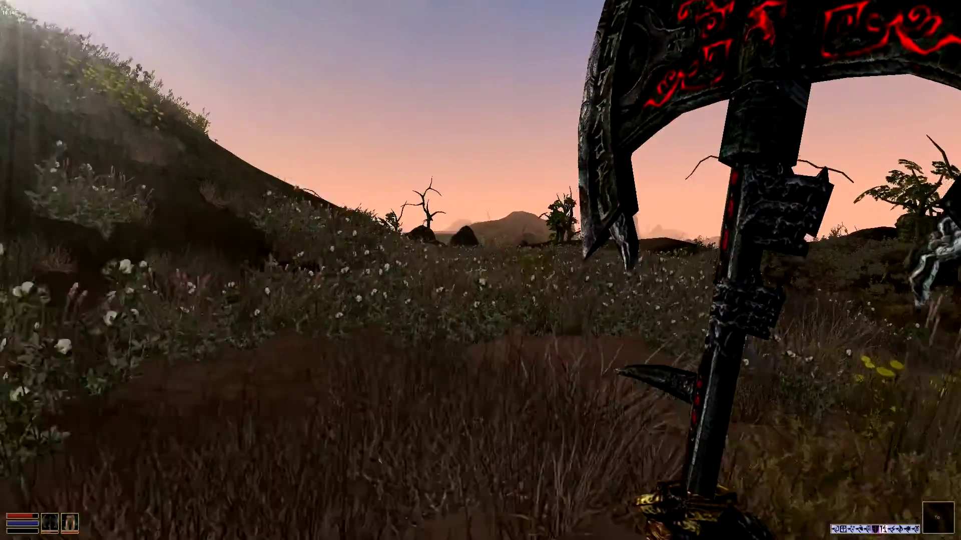
pyautogui.press('w')
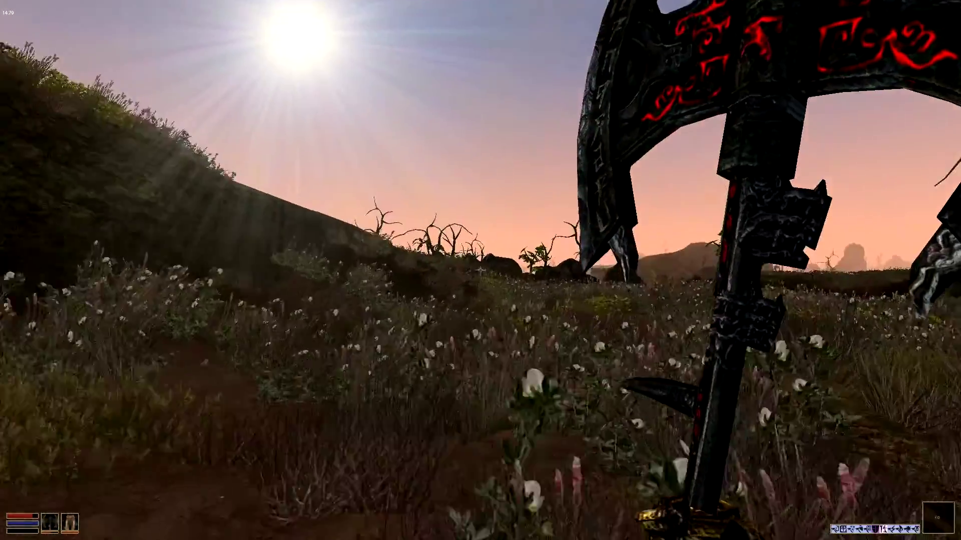
pyautogui.press('w')
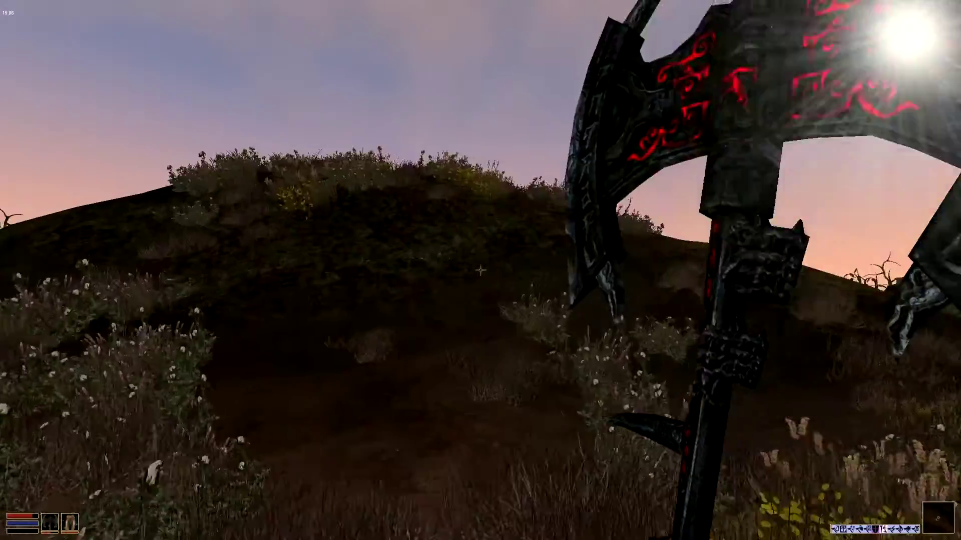
pyautogui.press('w')
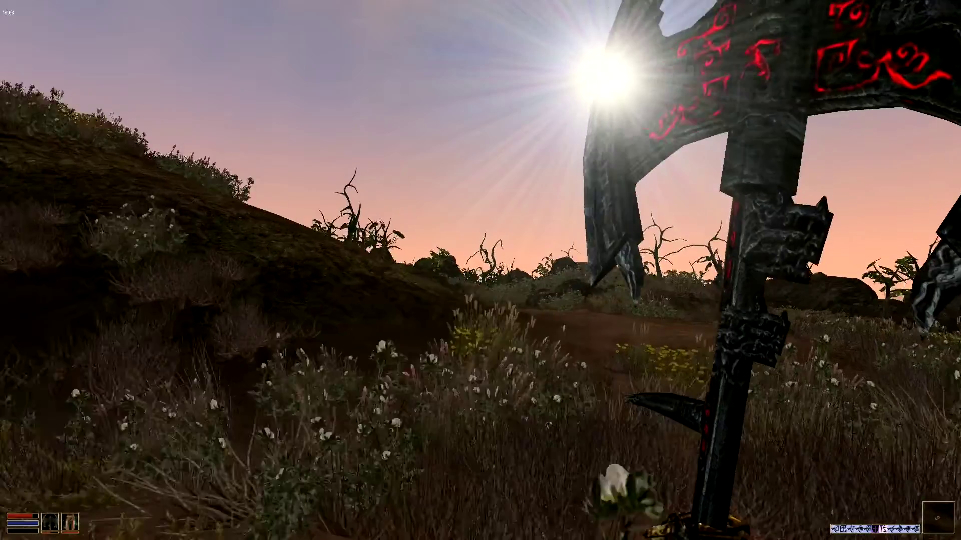
pyautogui.press('w')
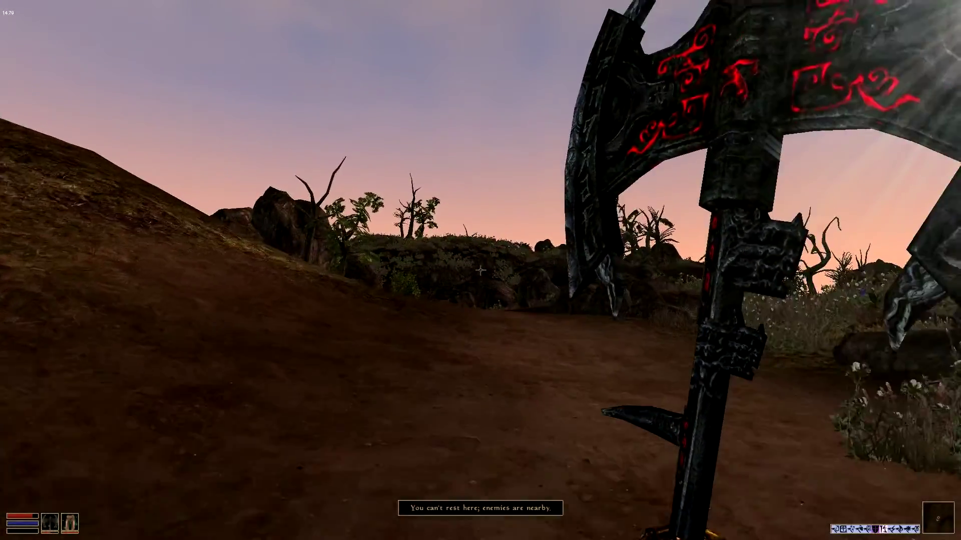
pyautogui.press('w')
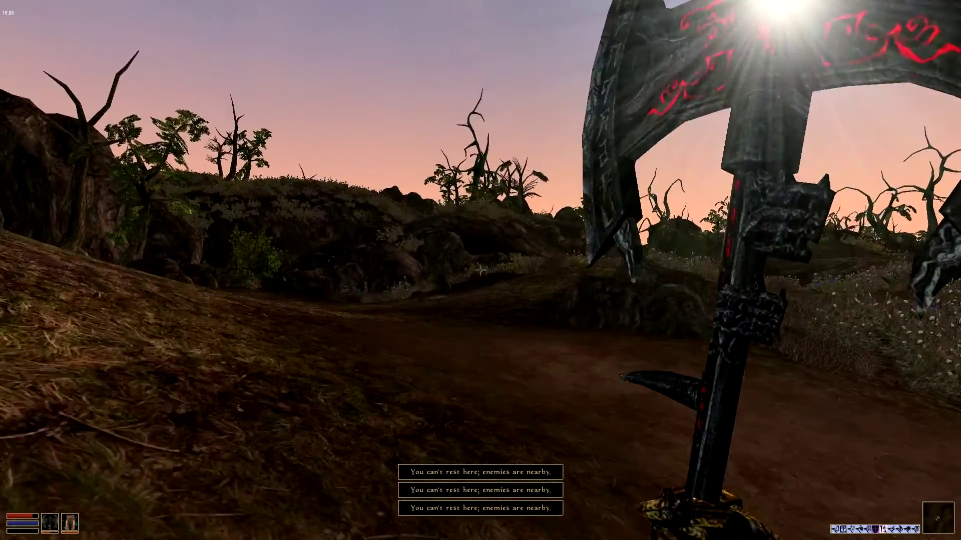
pyautogui.press('w')
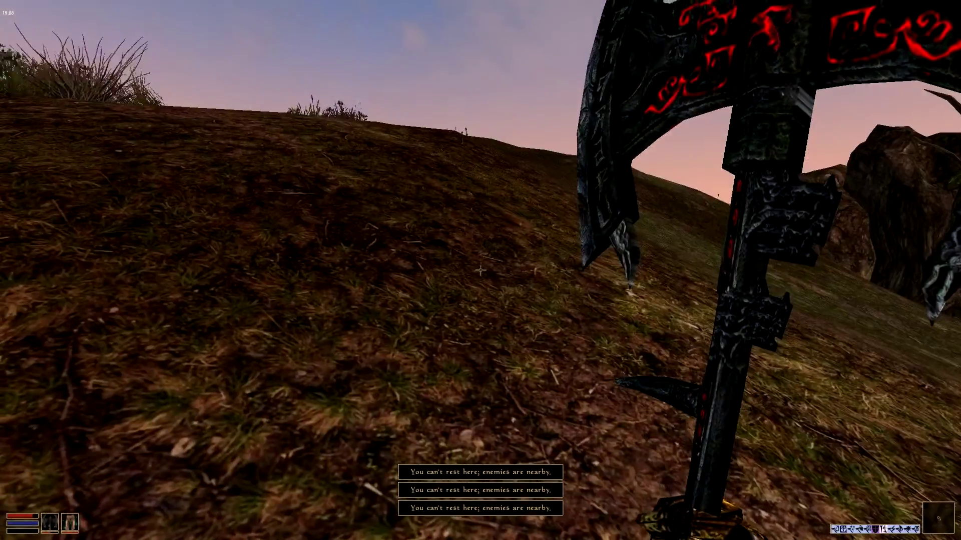
pyautogui.press('w')
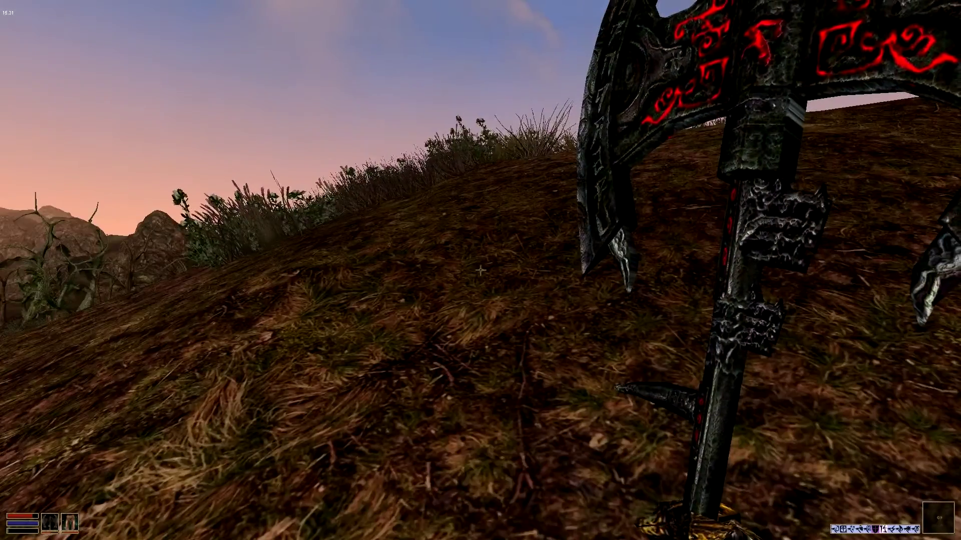
pyautogui.press('w')
# Step: Walk through the scrubland to the ruined walls, trying to rest along the way
pyautogui.press('t')
pyautogui.press('t')
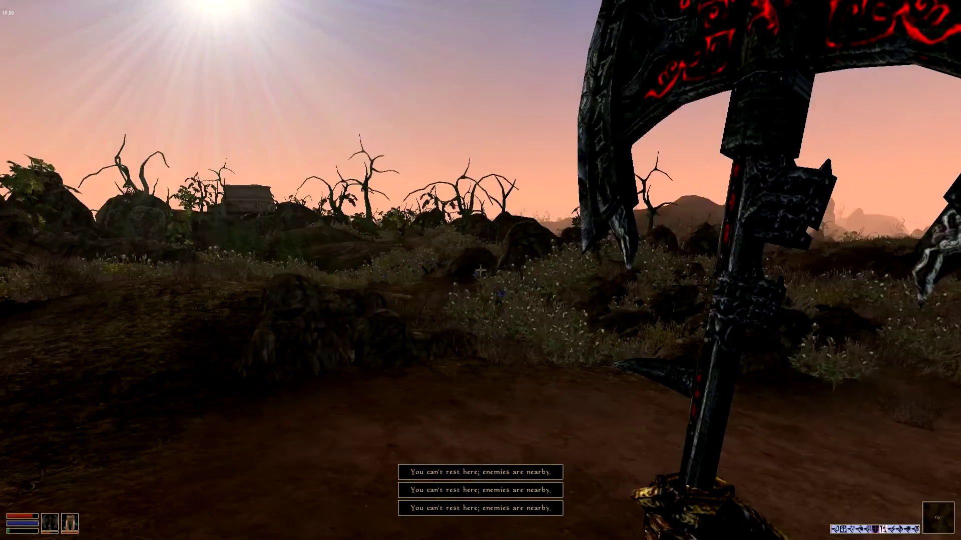
pyautogui.press('w')
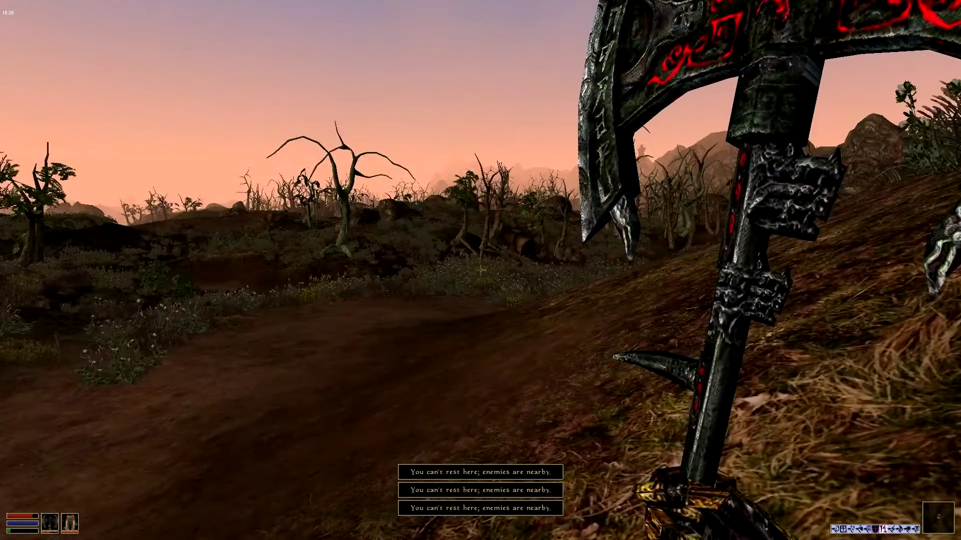
pyautogui.press('w')
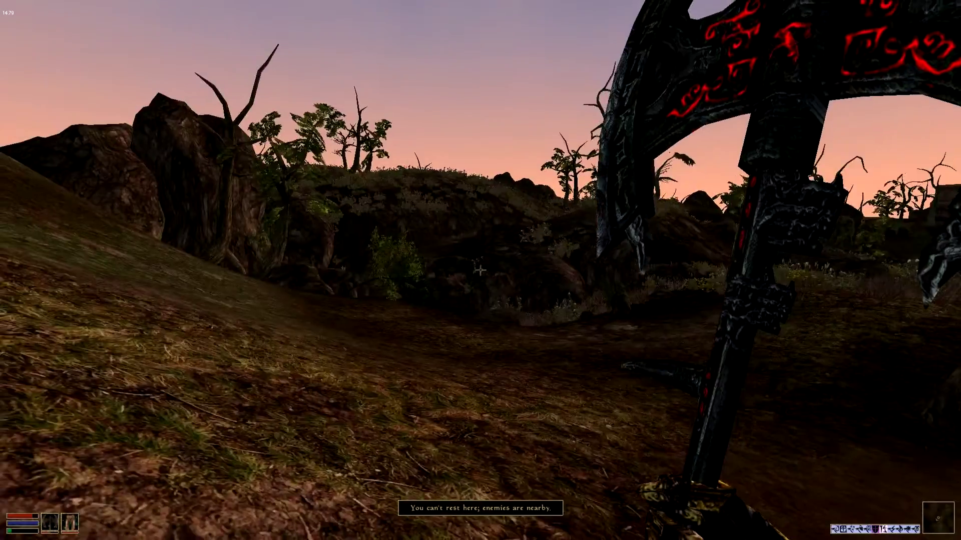
pyautogui.press('w')
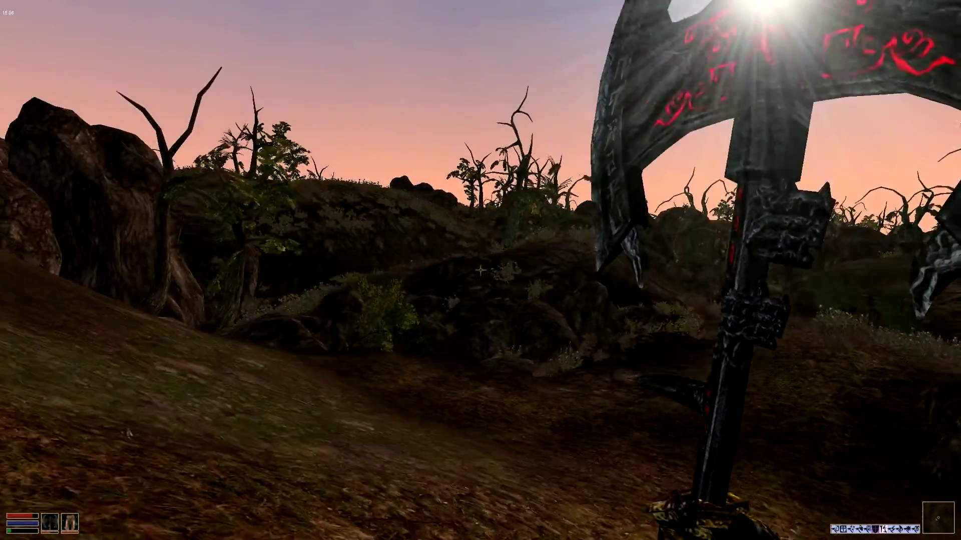
pyautogui.press('w')
pyautogui.press('w')
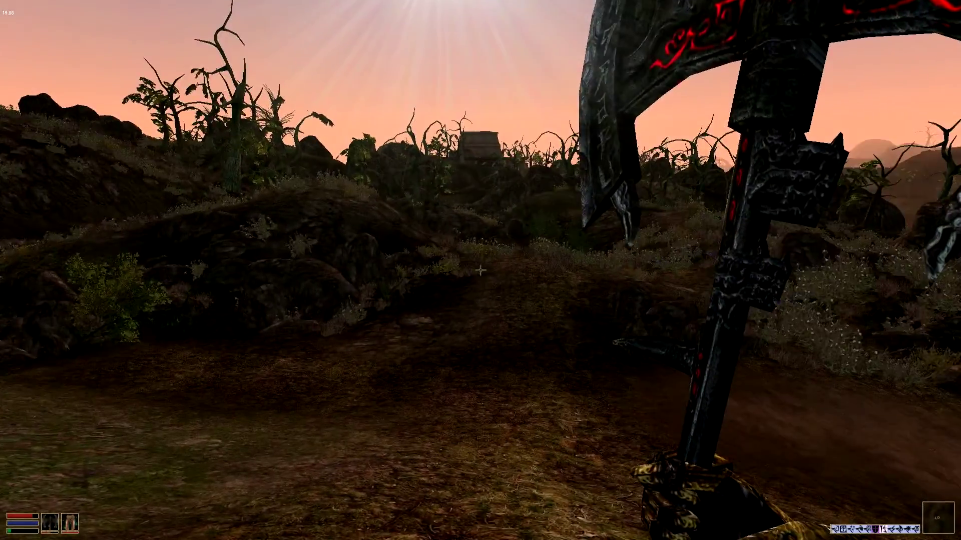
pyautogui.press('w')
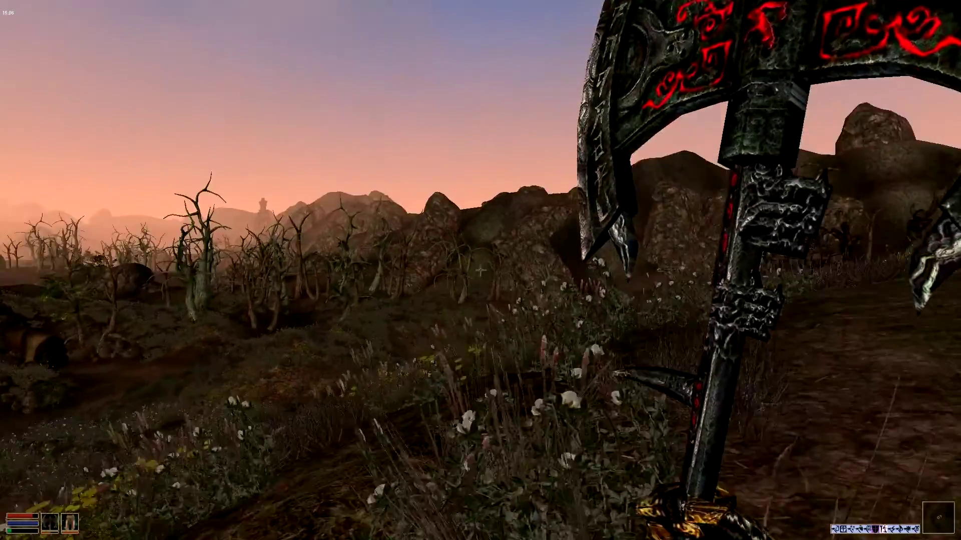
pyautogui.press('w')
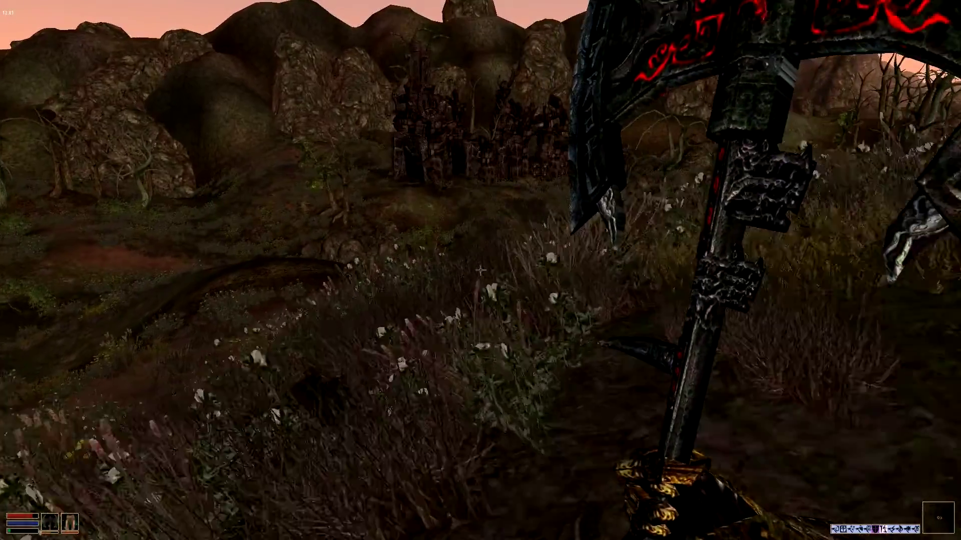
pyautogui.press('w')
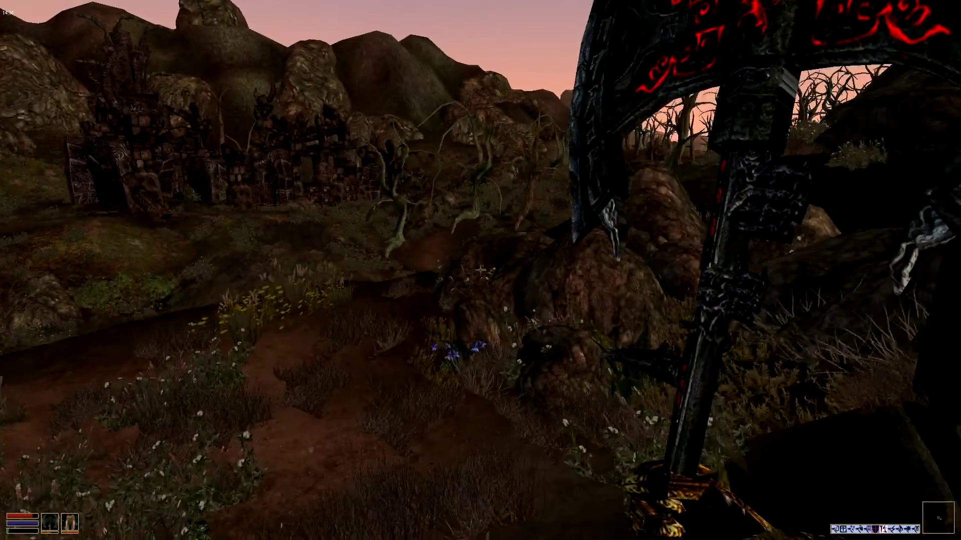
pyautogui.press('w')
pyautogui.press('t')
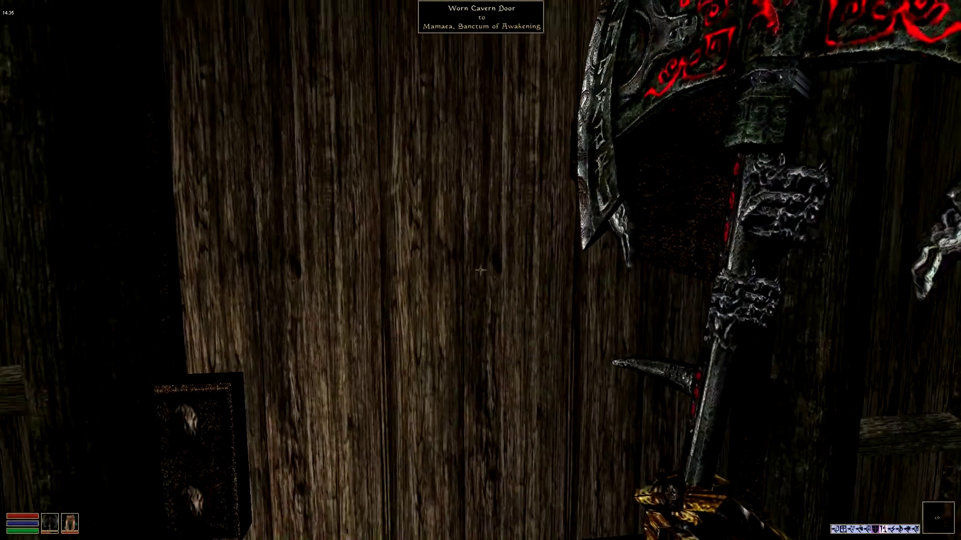
# Step: Quick-save, enter Mamaca, Sanctum of Awakening, and activate the Belt of Heartfire
pyautogui.press('F5')
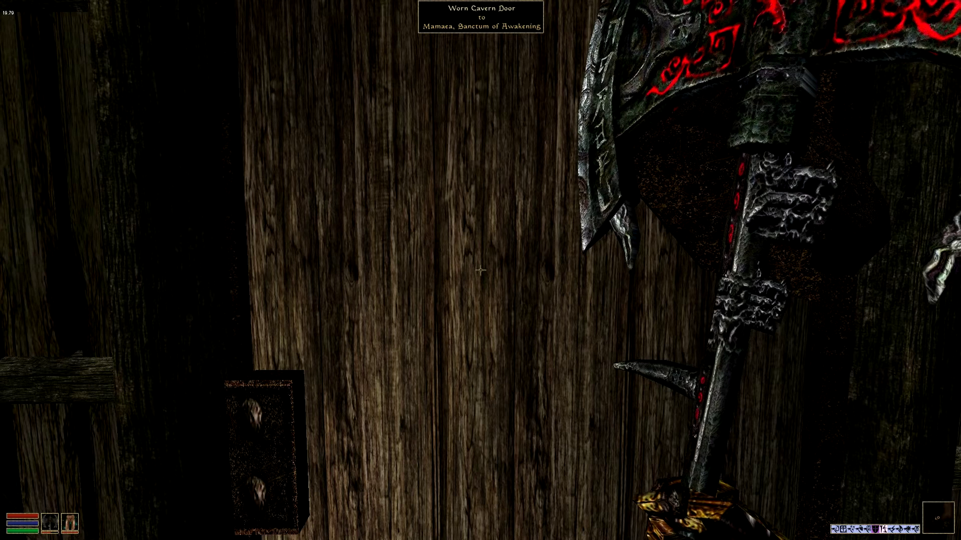
pyautogui.press('space')
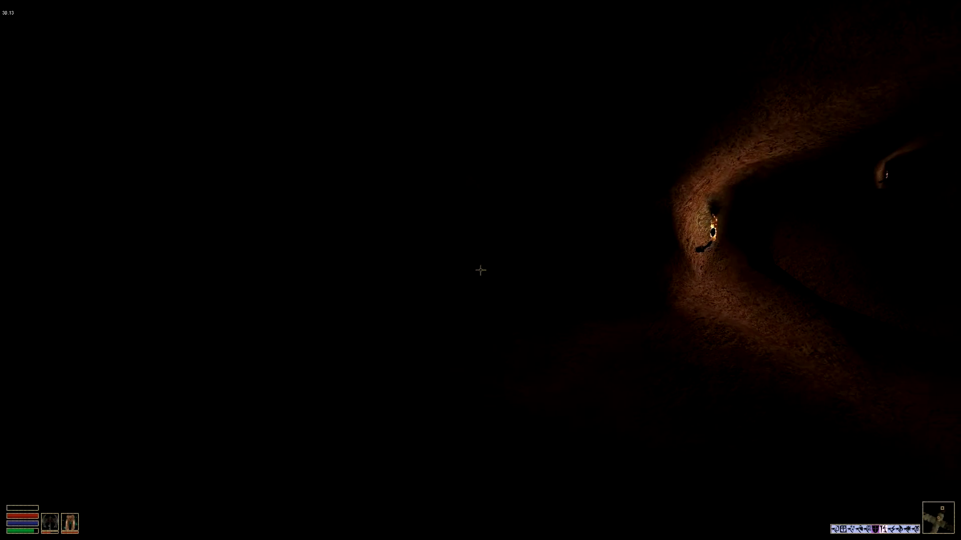
pyautogui.rightClick(480, 270)
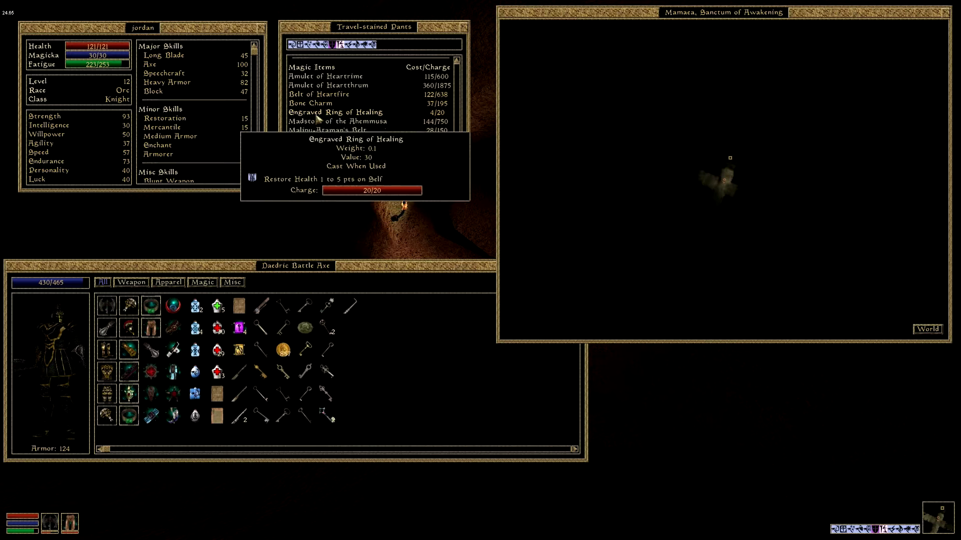
pyautogui.click(330, 94)
pyautogui.rightClick(331, 94)
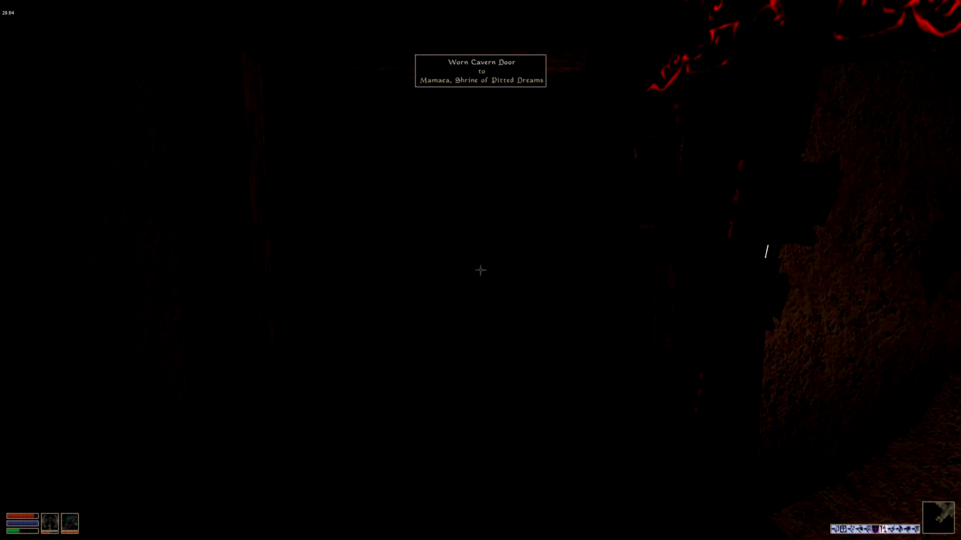
# Step: Pause and resume, walk to the cavern door, and check the local map
pyautogui.press('Escape')
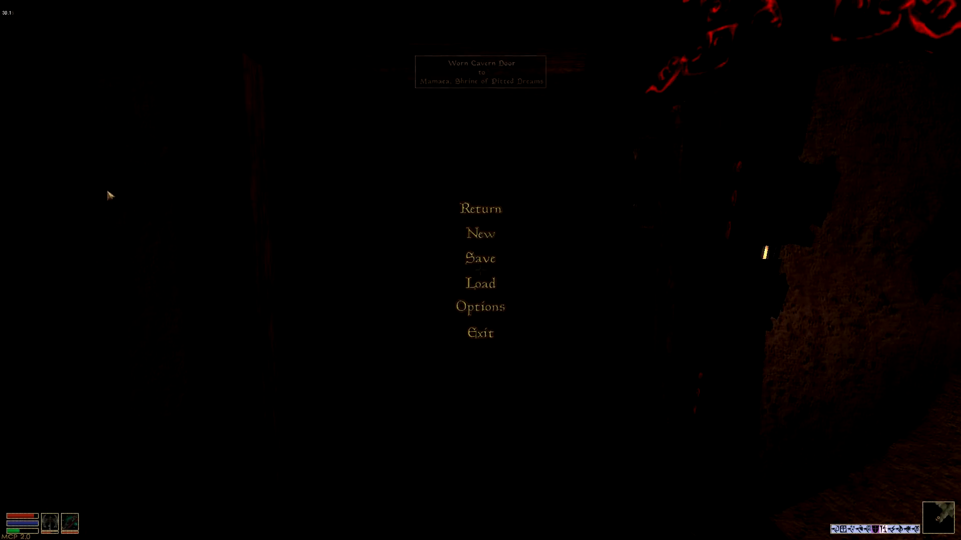
pyautogui.press('Escape')
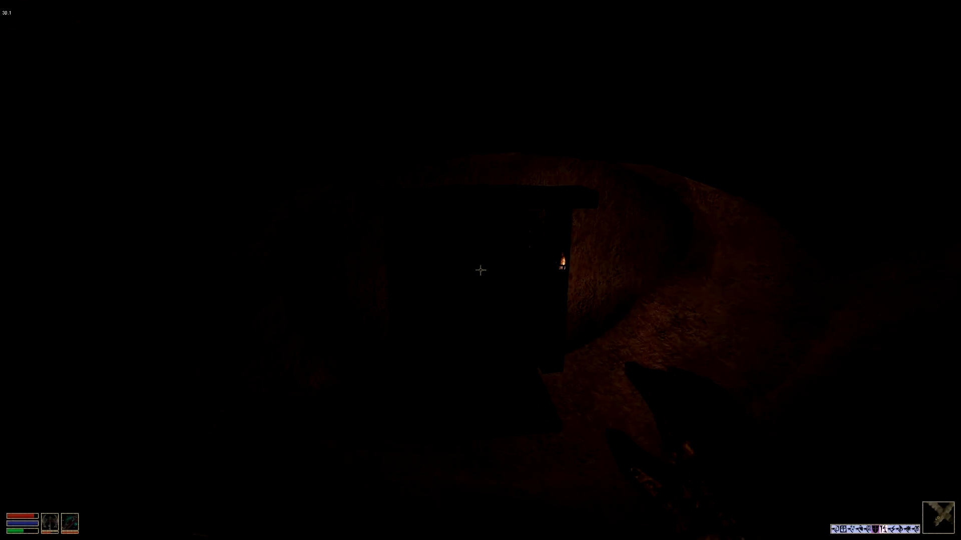
pyautogui.press('t')
pyautogui.press('t')
pyautogui.press('t')
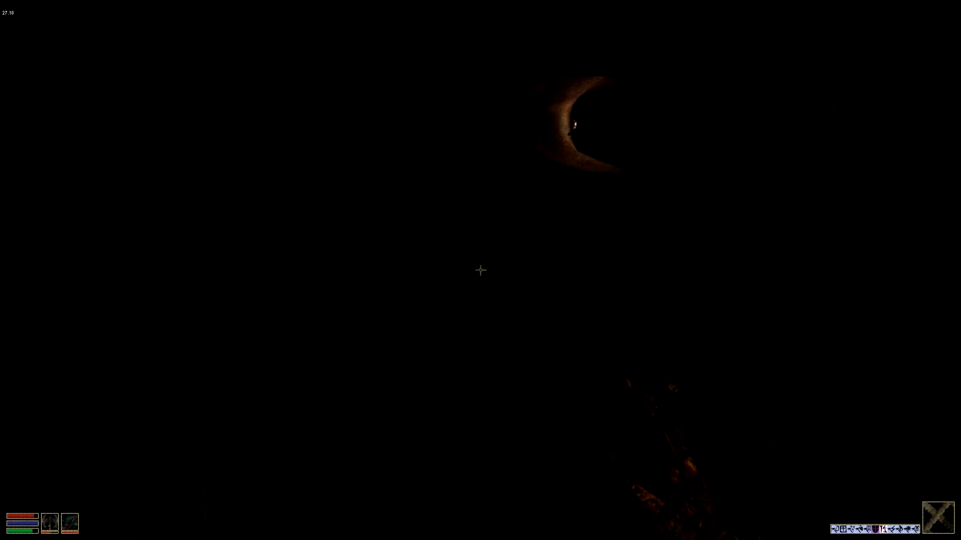
pyautogui.rightClick(481, 270)
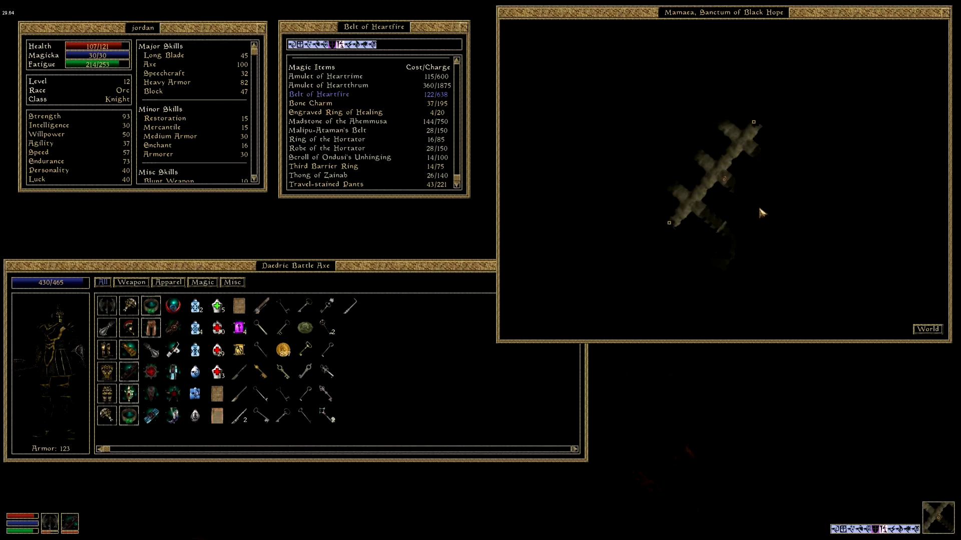
pyautogui.rightClick(787, 225)
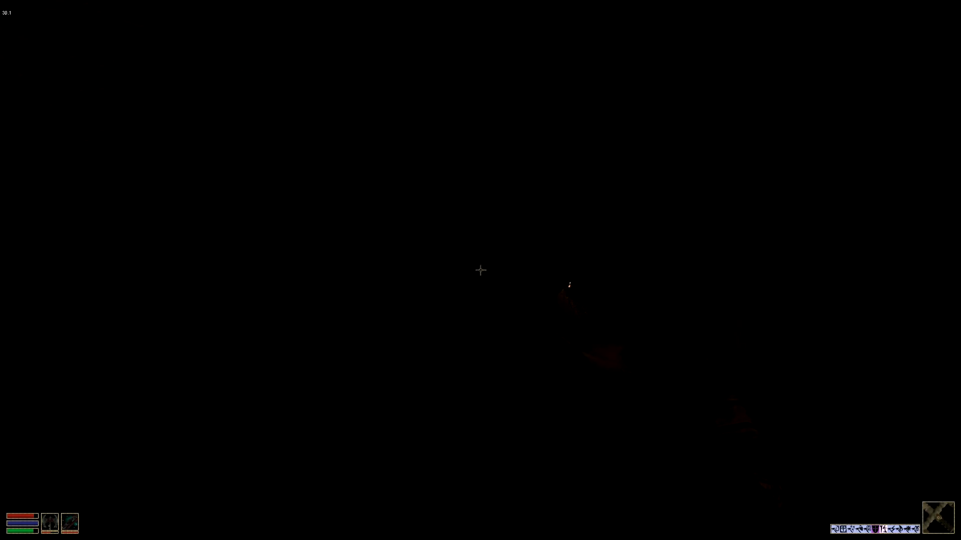
pyautogui.rightClick(480, 270)
pyautogui.rightClick(393, 216)
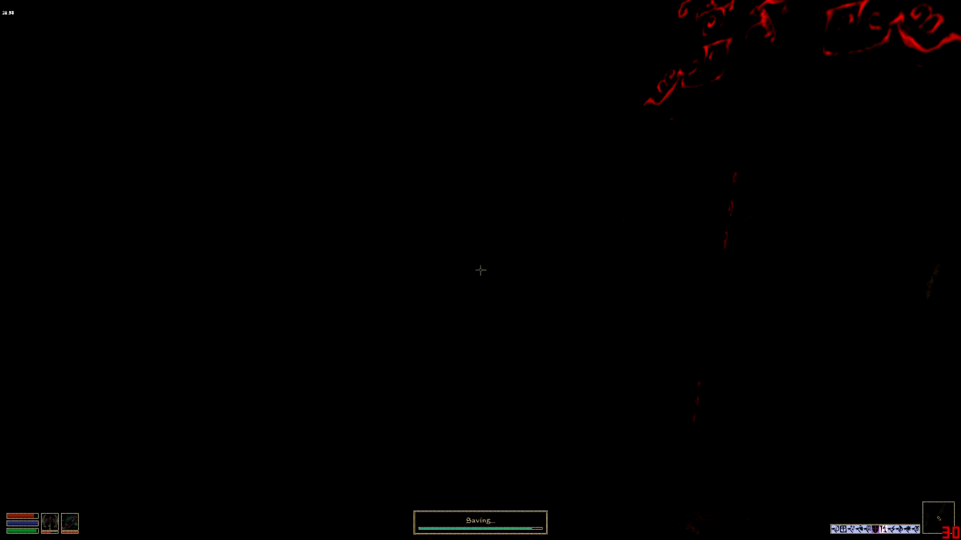
# Step: Check the inventory and local map while exploring the cave
pyautogui.rightClick(481, 270)
pyautogui.rightClick(605, 171)
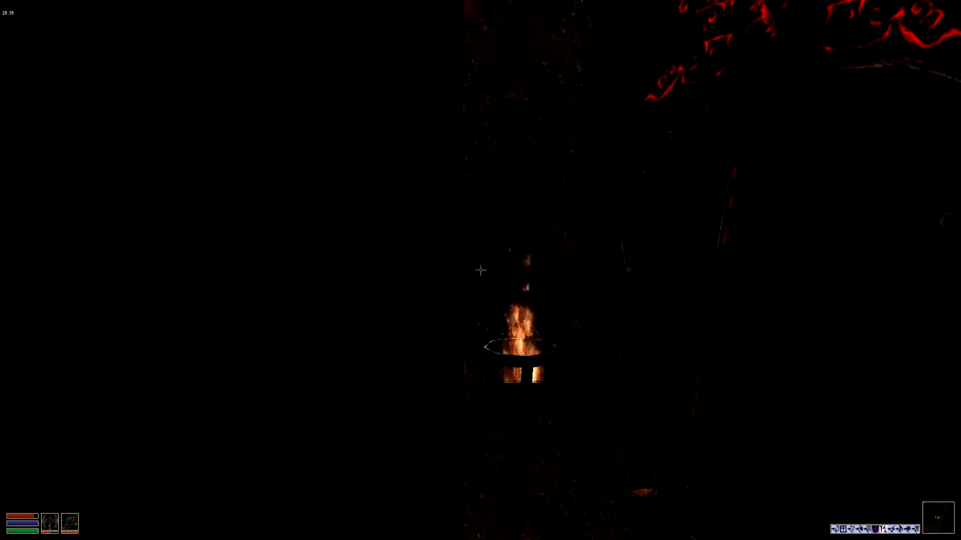
pyautogui.rightClick(480, 271)
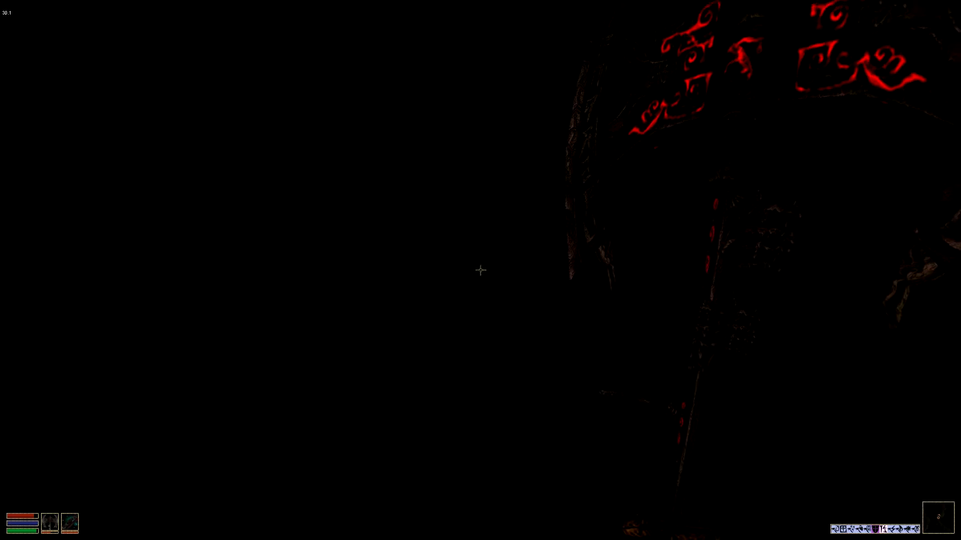
pyautogui.rightClick(481, 270)
pyautogui.rightClick(738, 249)
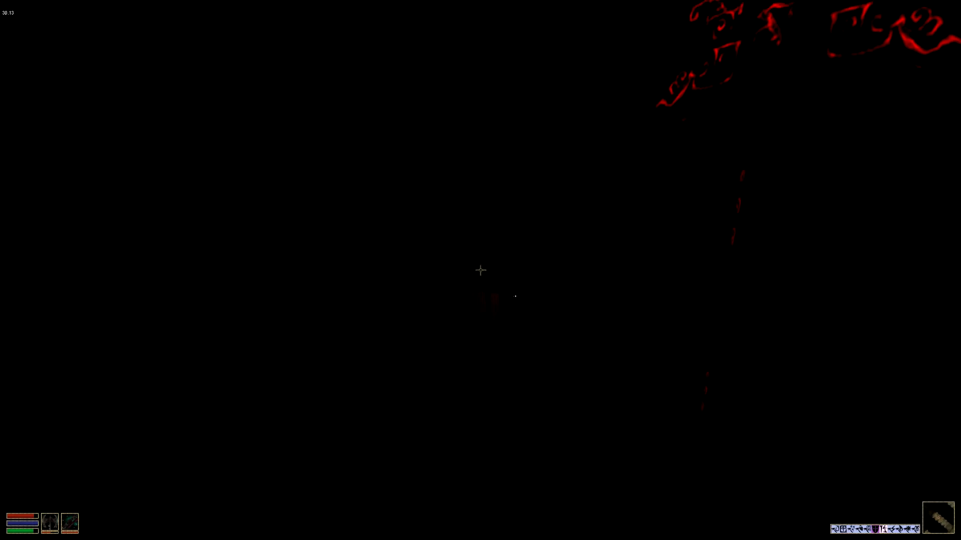
# Step: Reach the locked Old Gate, check the map, and surface into the cave
pyautogui.press('w')
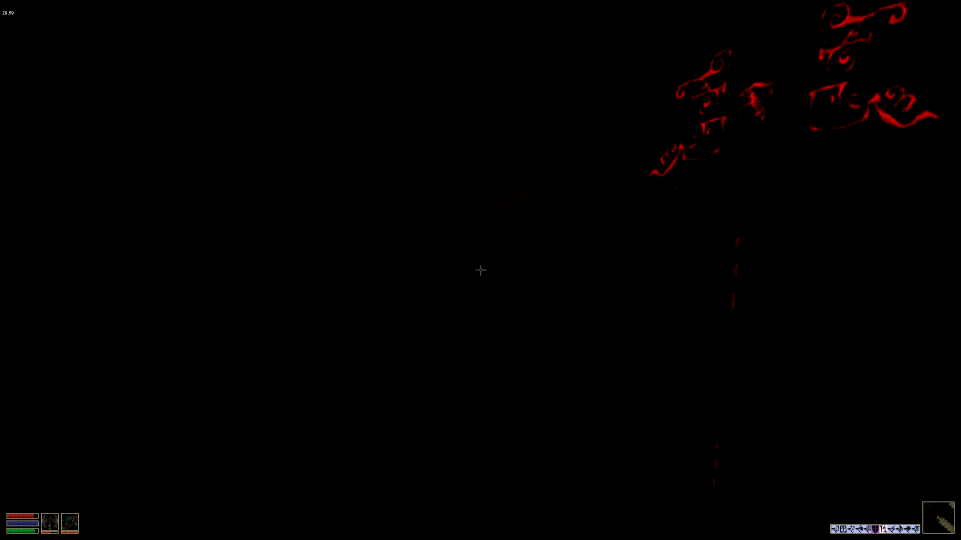
pyautogui.rightClick(480, 271)
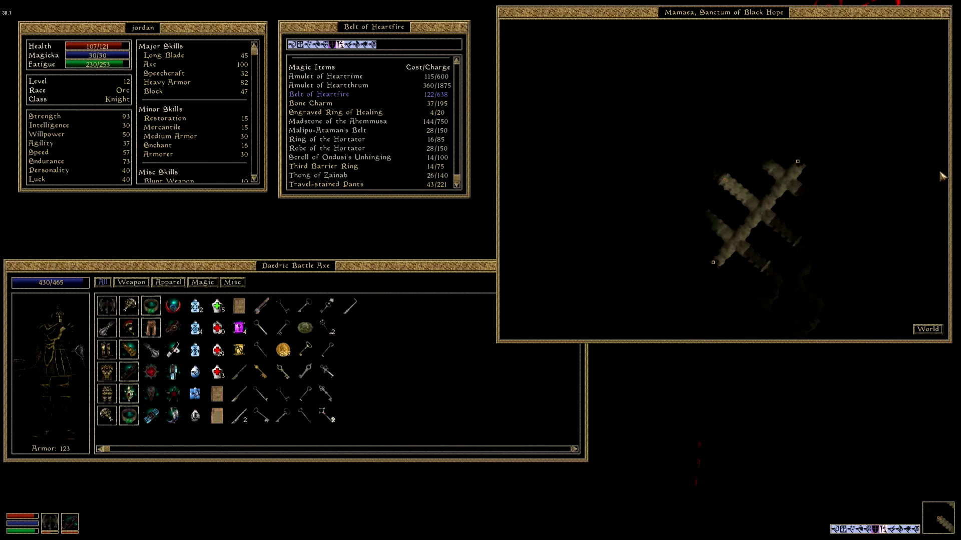
pyautogui.rightClick(786, 238)
pyautogui.rightClick(709, 244)
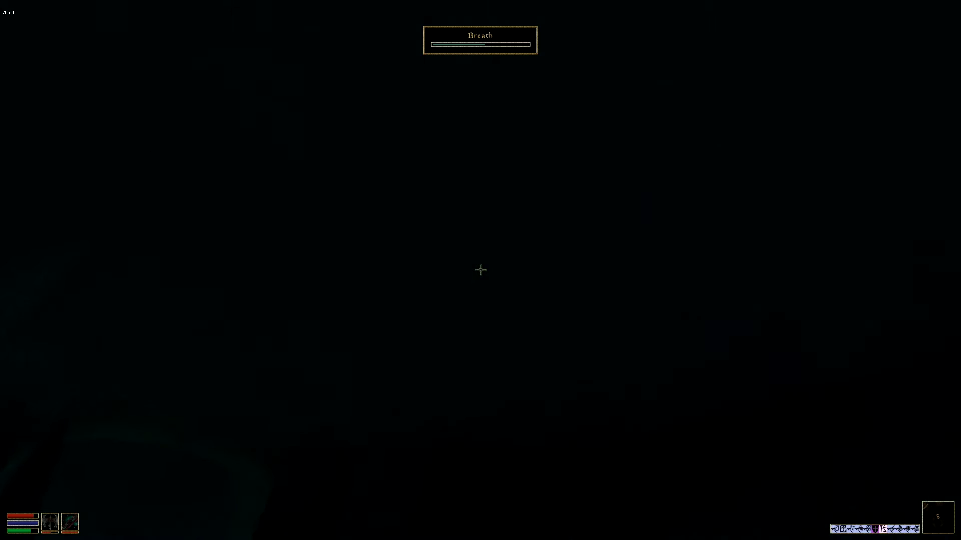
pyautogui.press('w')
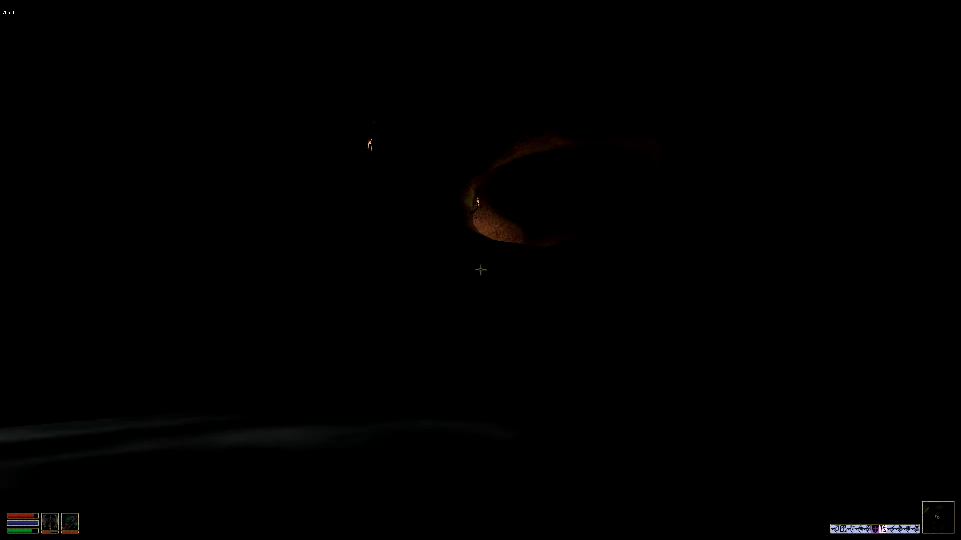
pyautogui.press('w')
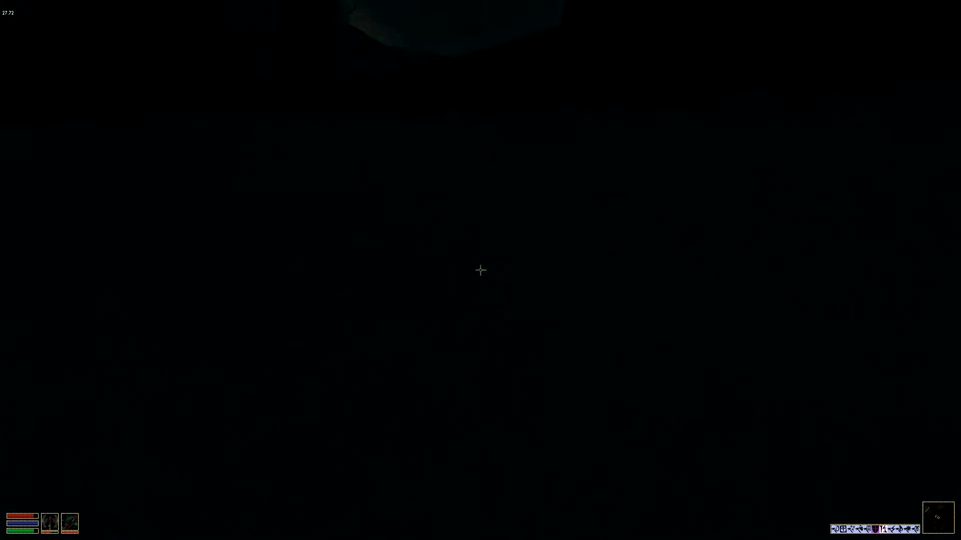
# Step: Move through the dark cave toward the torchlit opening, checking the map
pyautogui.press('w')
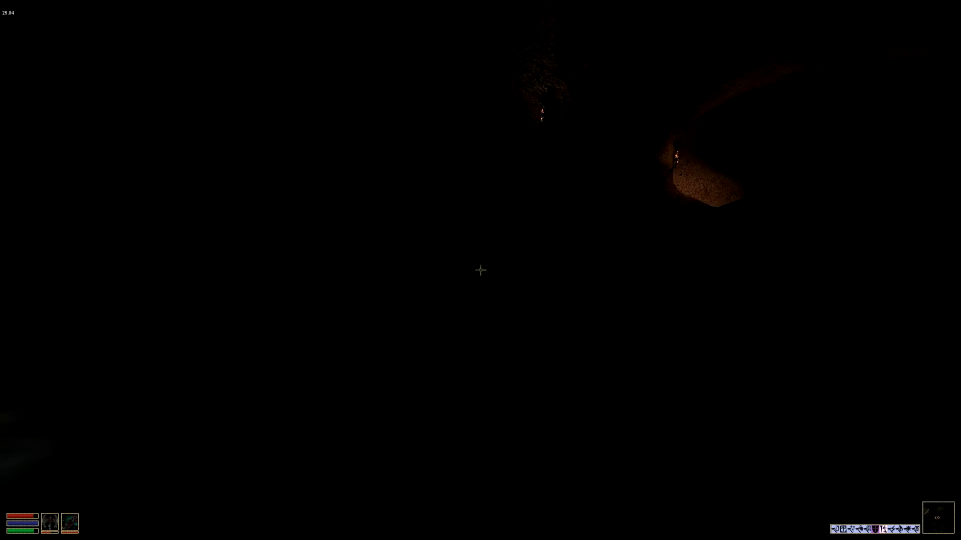
pyautogui.press('w')
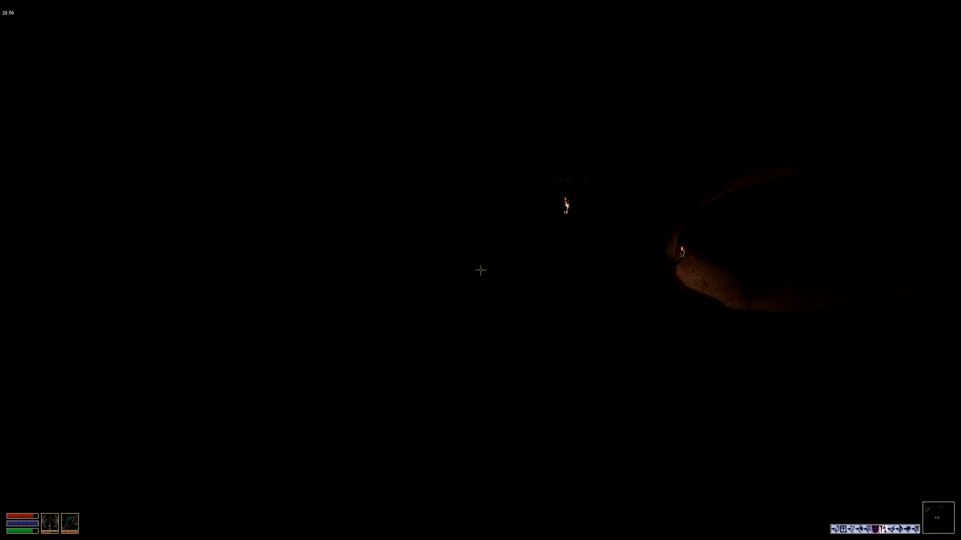
pyautogui.press('w')
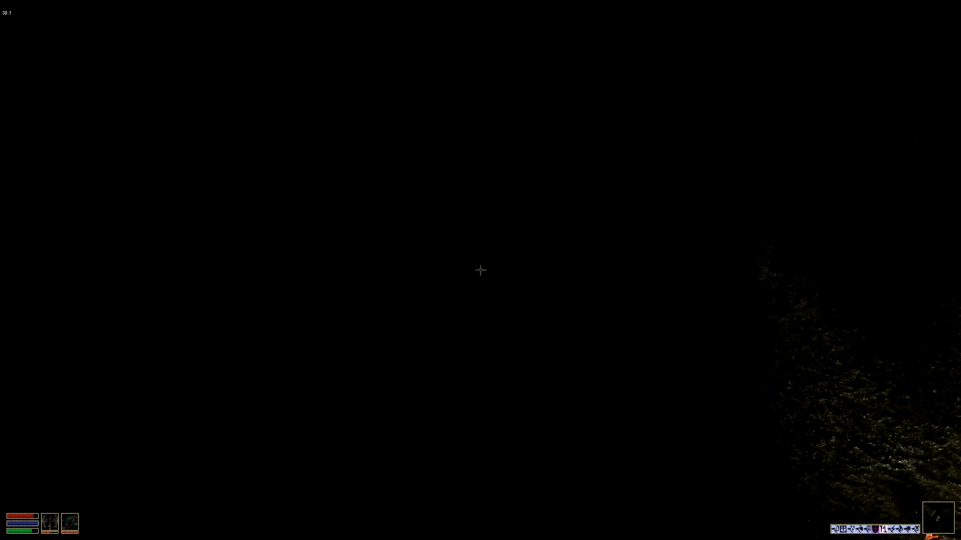
pyautogui.rightClick(480, 270)
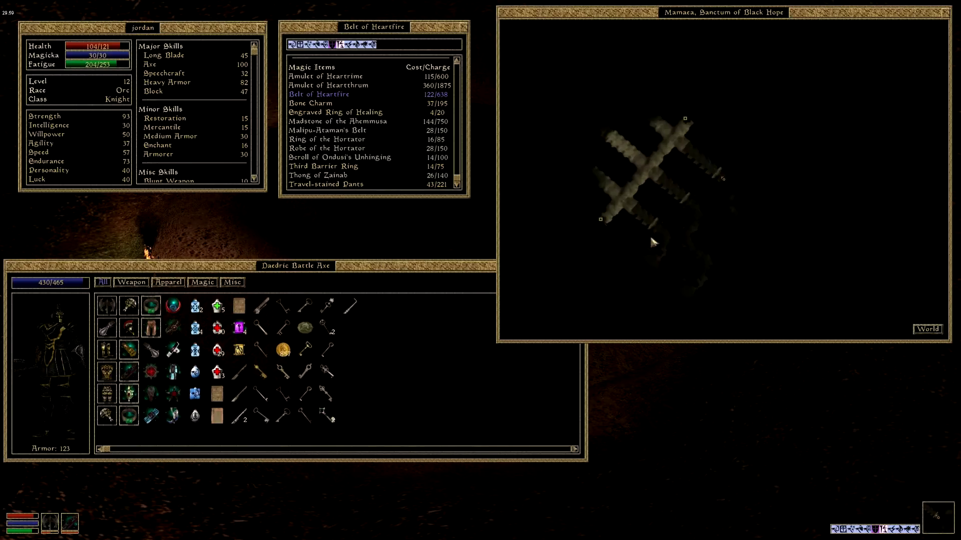
pyautogui.rightClick(746, 181)
pyautogui.press('w')
pyautogui.rightClick(730, 129)
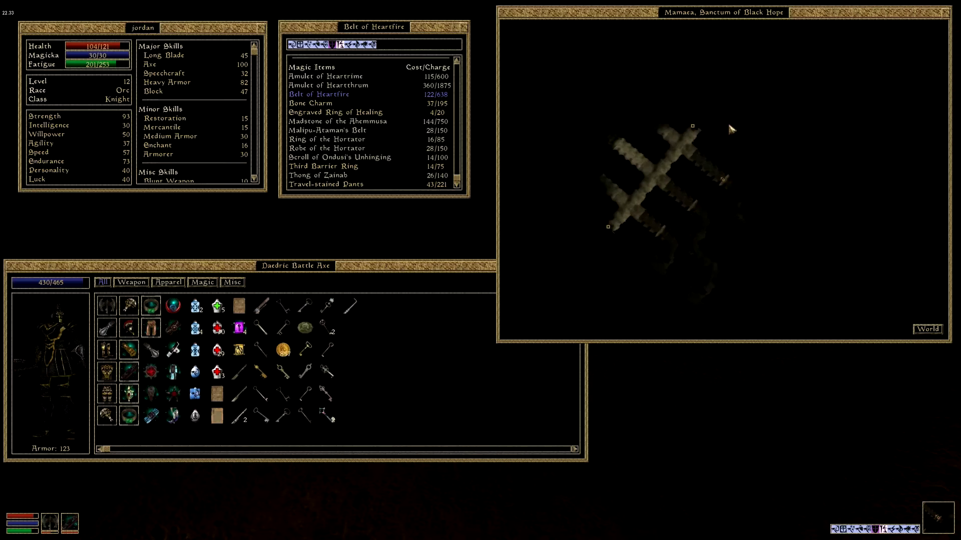
pyautogui.rightClick(674, 278)
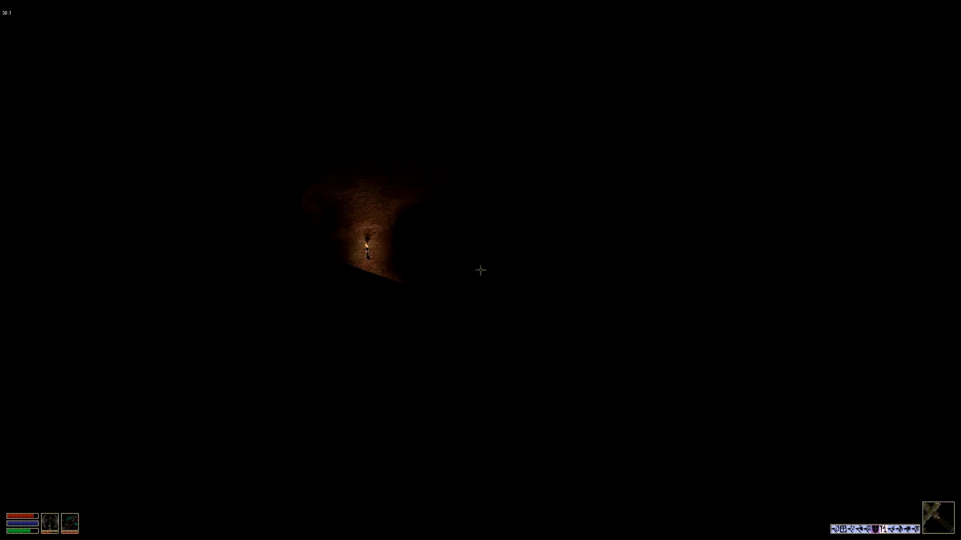
pyautogui.rightClick(481, 270)
pyautogui.rightClick(741, 287)
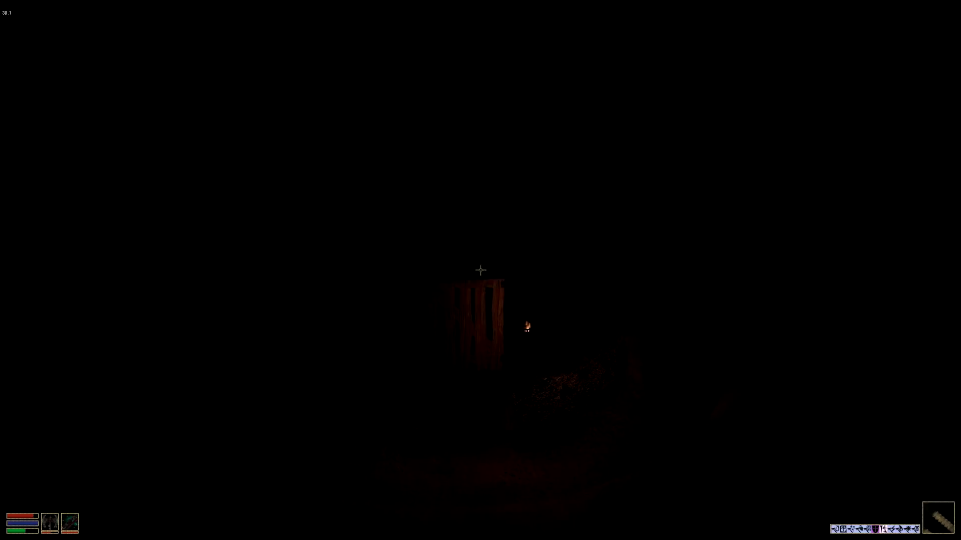
pyautogui.press('w')
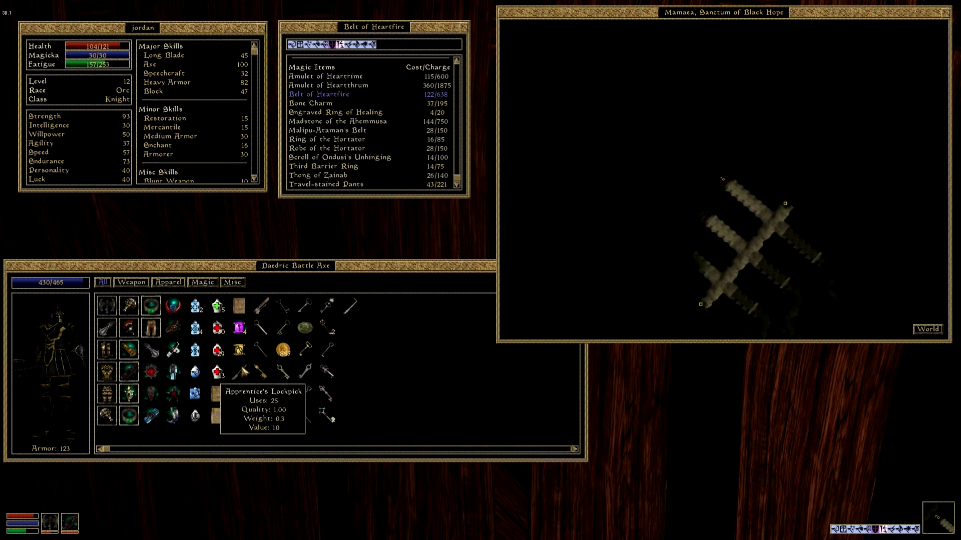
# Step: Pick the torch-lit Old Gate's lock using The Skeleton Key
pyautogui.click(268, 319)
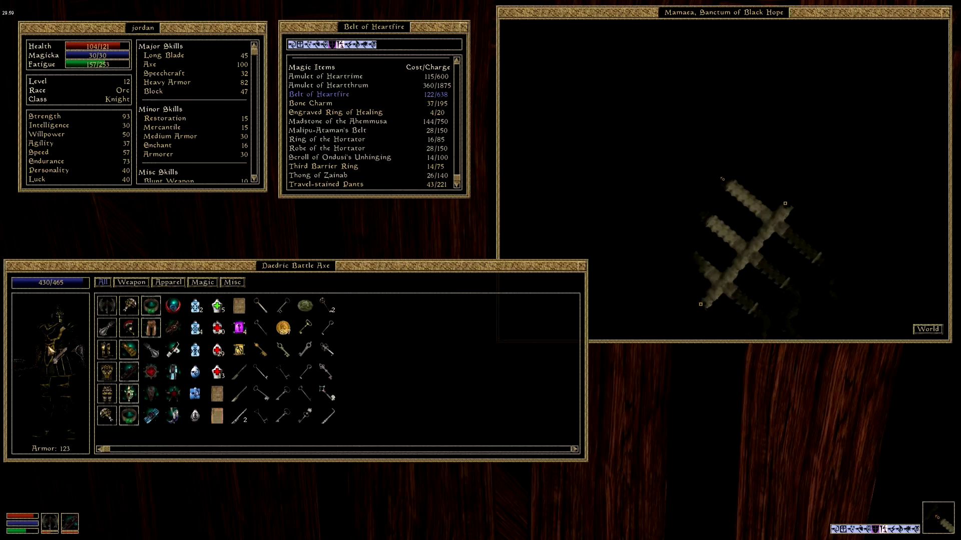
pyautogui.click(53, 349)
pyautogui.rightClick(53, 350)
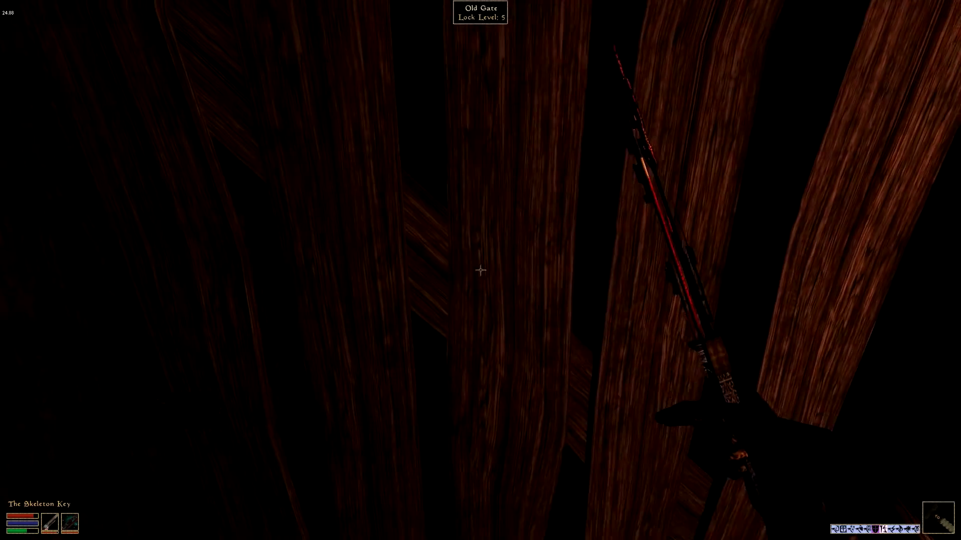
pyautogui.click(480, 270)
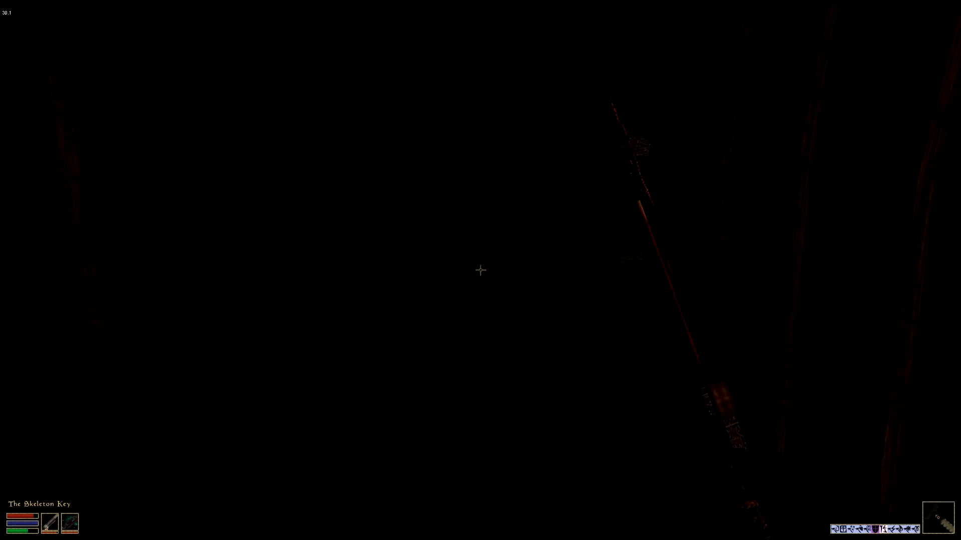
# Step: Re-equip the Daedric Battle Axe and quick-save
pyautogui.rightClick(481, 271)
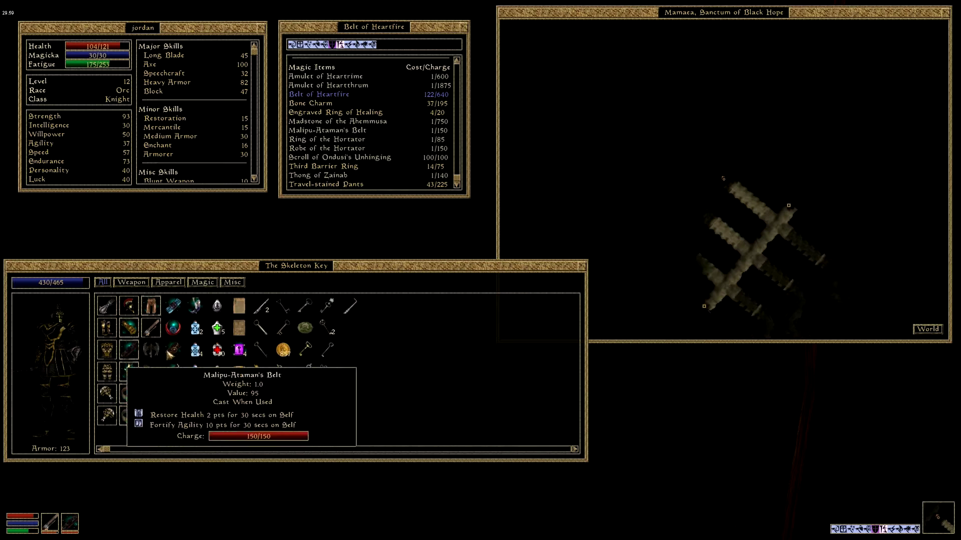
pyautogui.click(150, 352)
pyautogui.click(53, 360)
pyautogui.rightClick(52, 361)
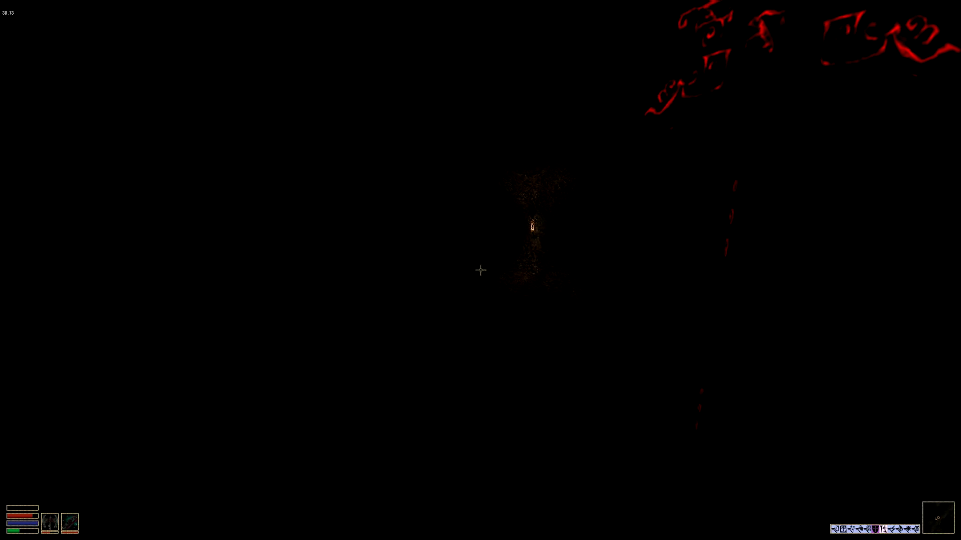
pyautogui.press('F5')
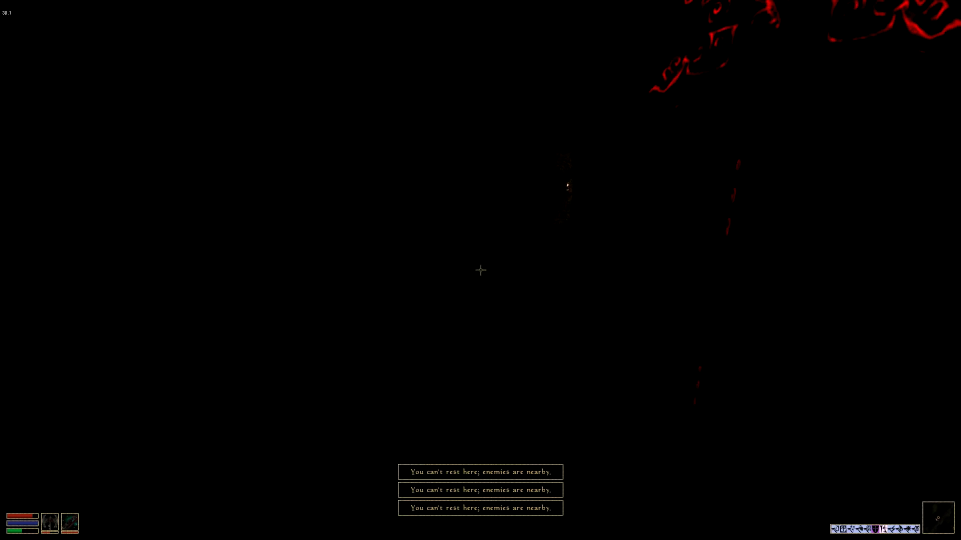
pyautogui.press('t')
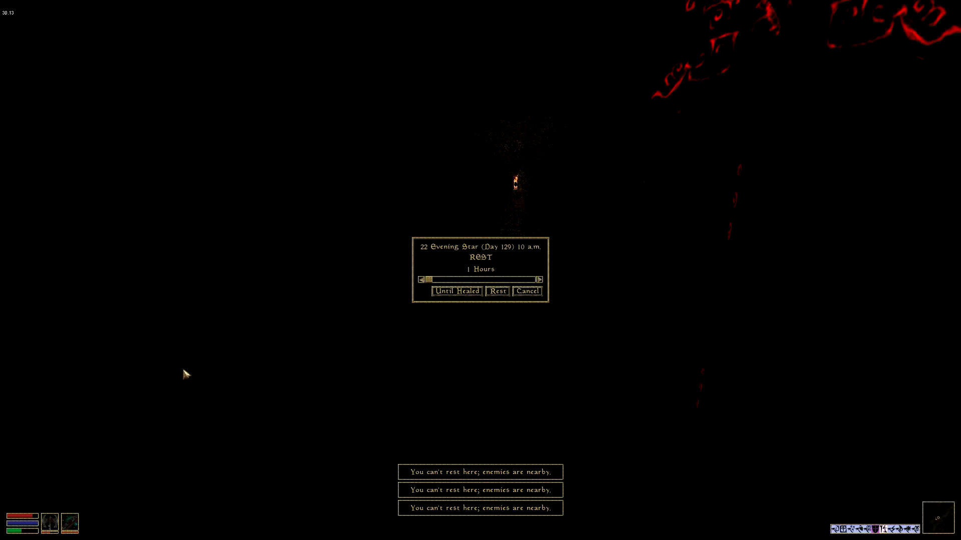
# Step: Rest in the cave, then cast fire spells at the creature
pyautogui.click(435, 297)
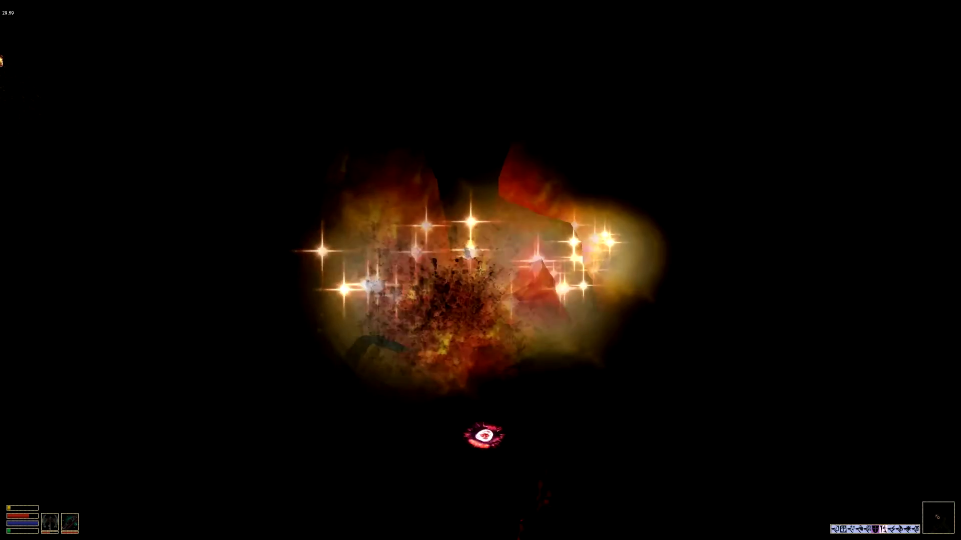
pyautogui.click(481, 270)
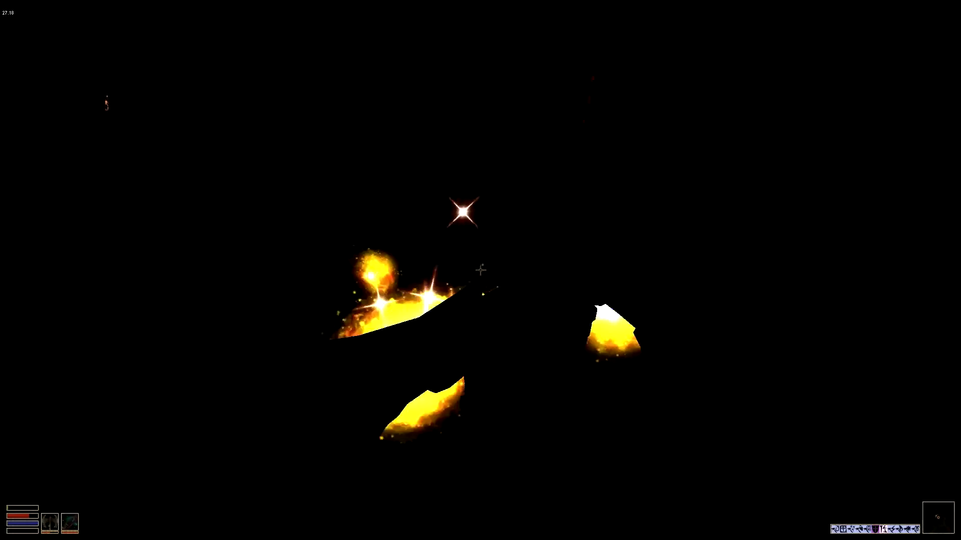
pyautogui.click(481, 270)
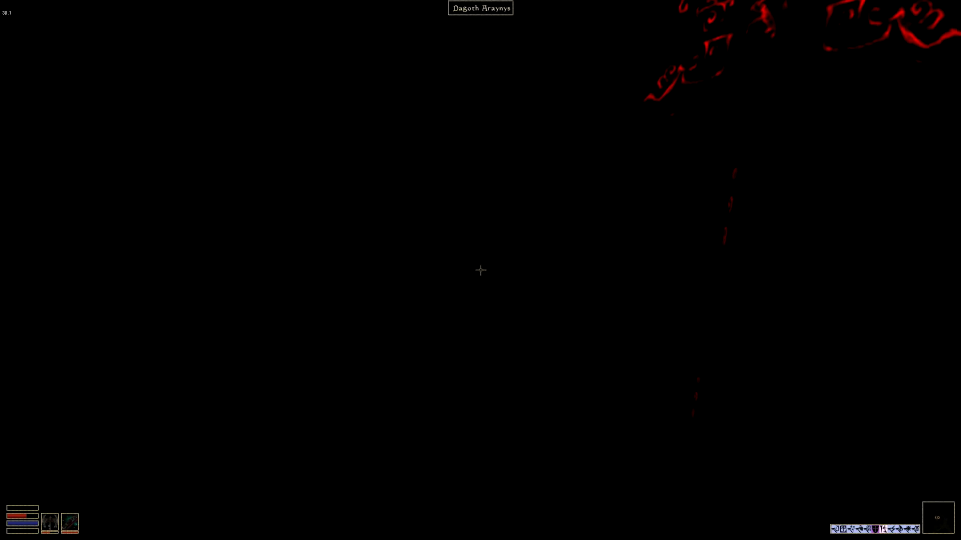
# Step: Loot the corpse of Dagoth Araynys
pyautogui.click(481, 270)
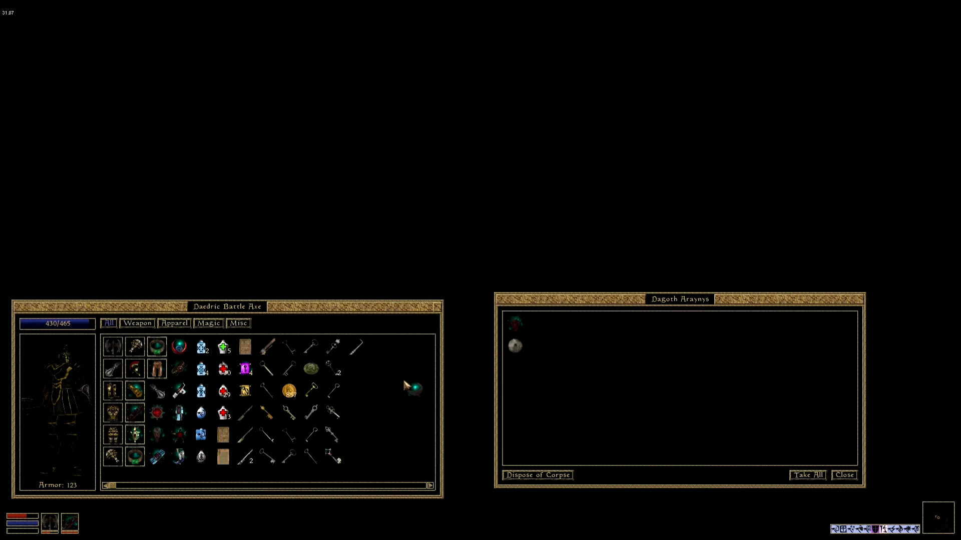
pyautogui.click(409, 387)
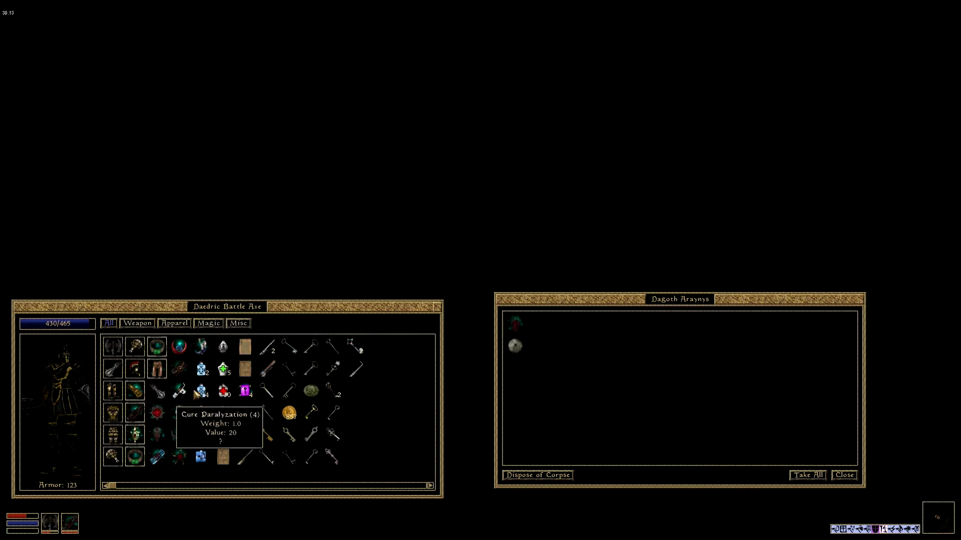
pyautogui.rightClick(225, 439)
pyautogui.rightClick(480, 270)
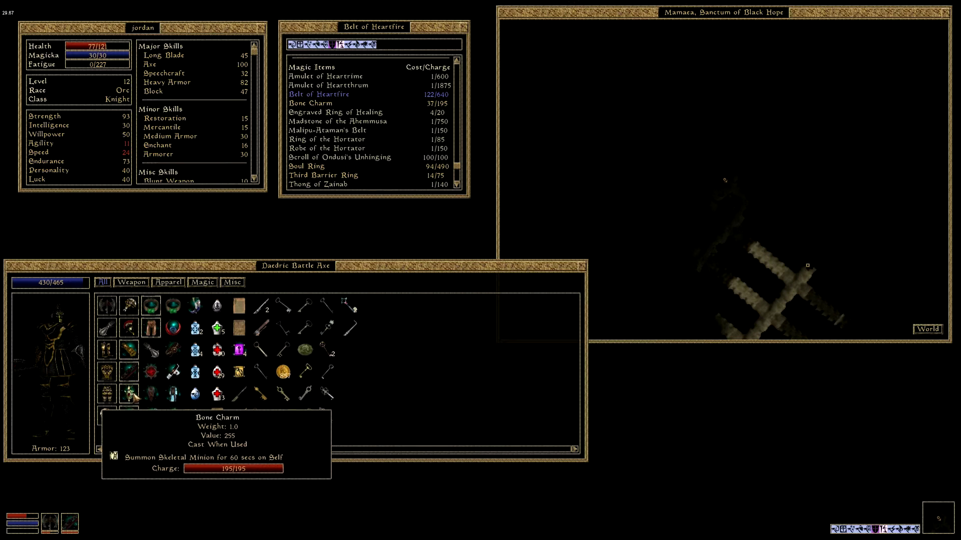
# Step: Put on the Amulet of Heartthrum
pyautogui.click(150, 371)
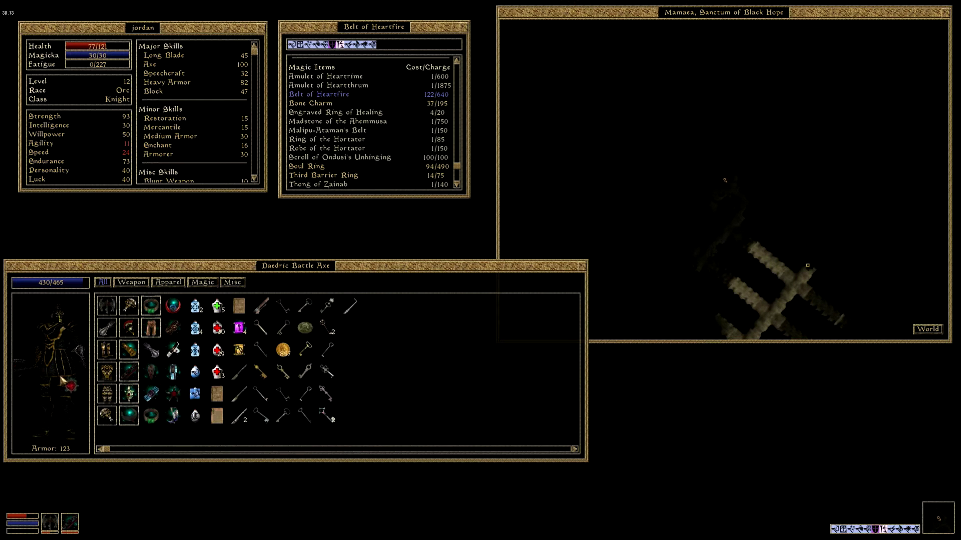
pyautogui.click(64, 383)
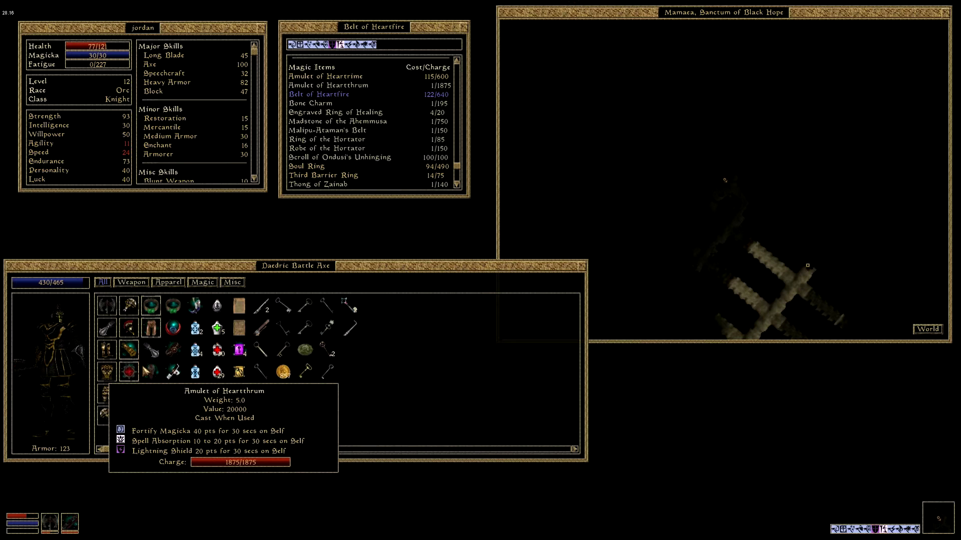
pyautogui.click(149, 370)
pyautogui.click(71, 389)
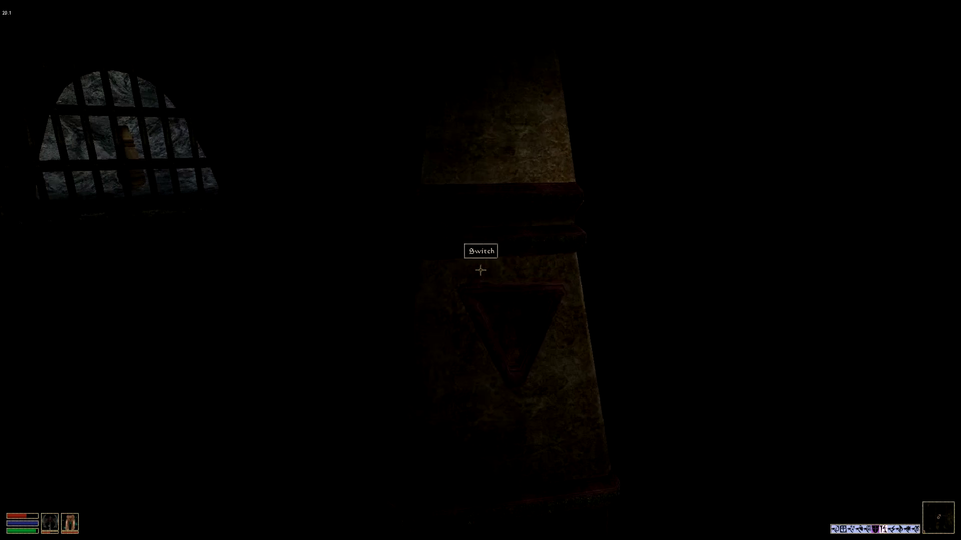
pyautogui.rightClick(480, 270)
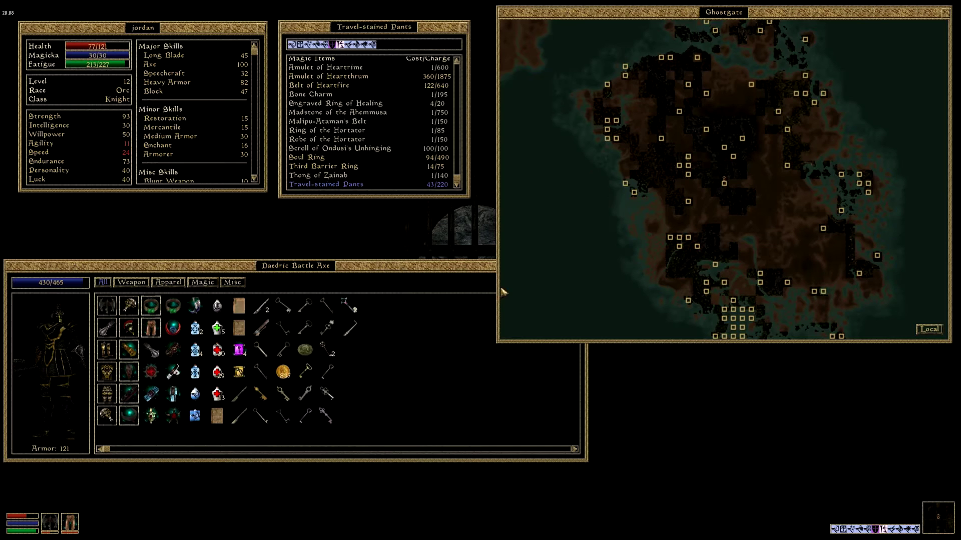
pyautogui.rightClick(733, 159)
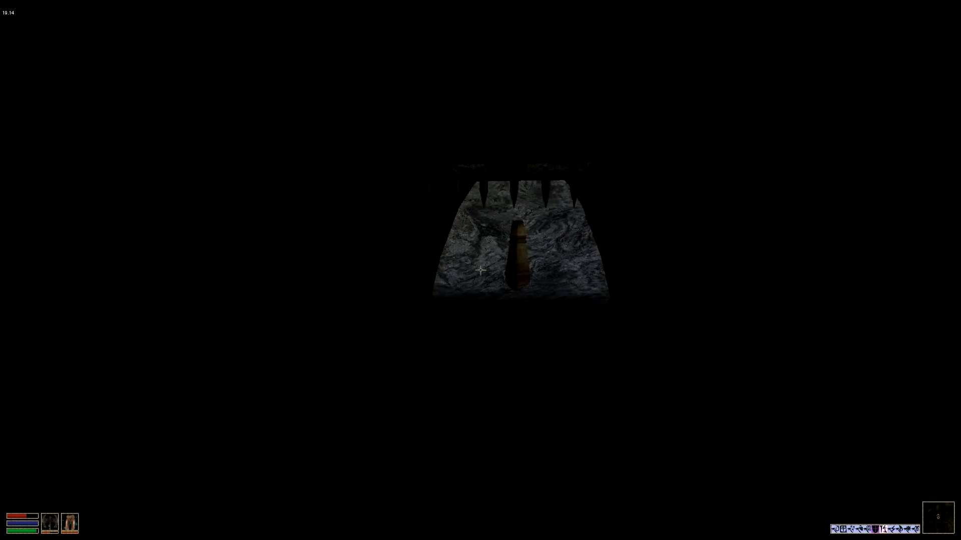
# Step: Leave the cave into the ashland and kill the ash zombie
pyautogui.press('w')
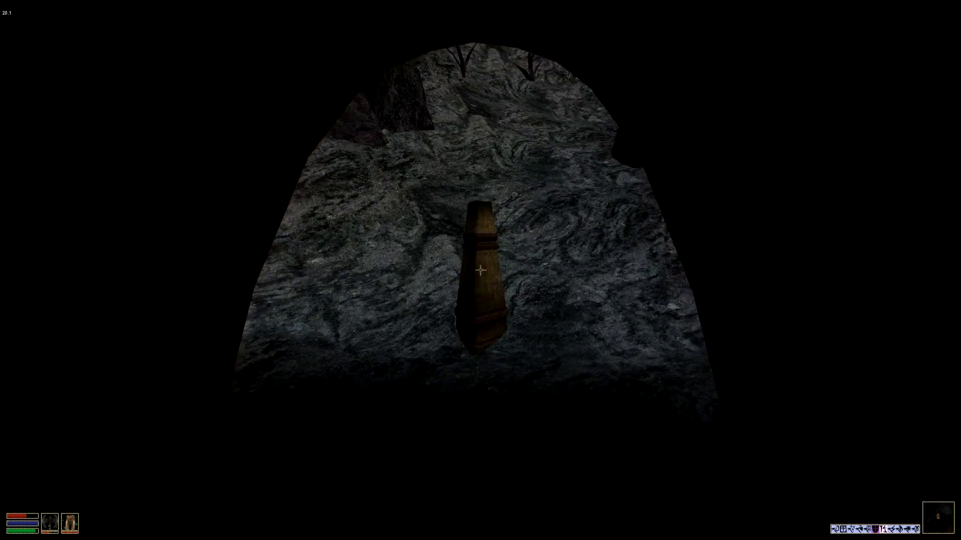
pyautogui.press('w')
pyautogui.press('f')
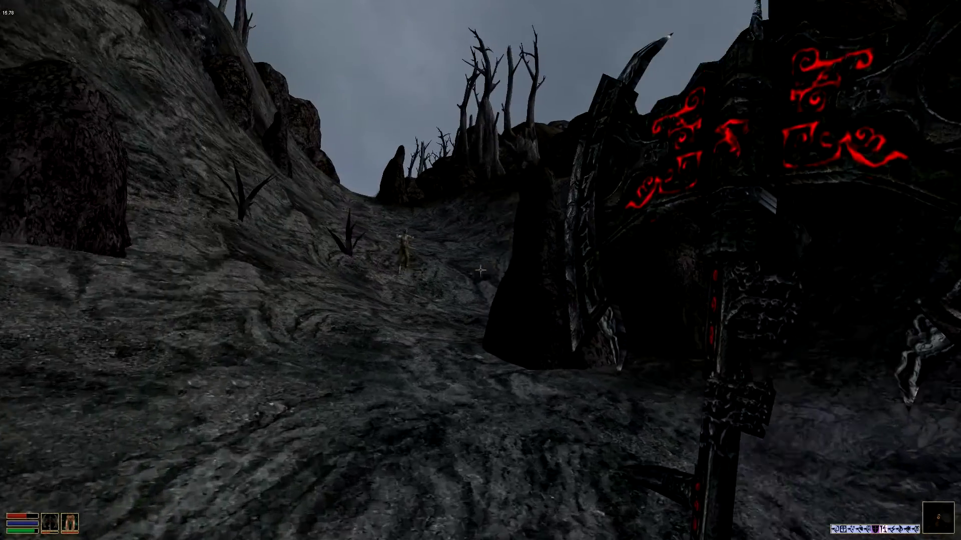
pyautogui.press('w')
pyautogui.click(480, 270)
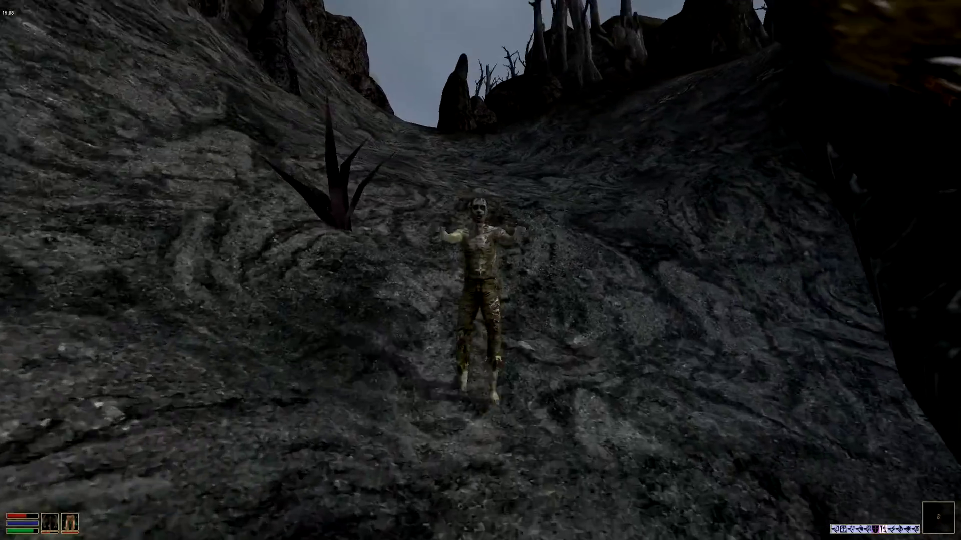
pyautogui.press('w')
pyautogui.click(480, 270)
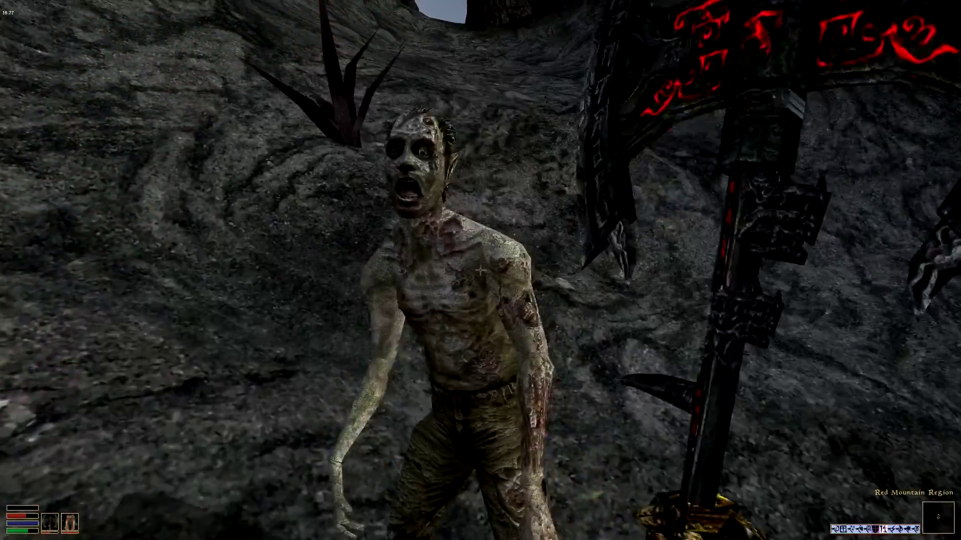
pyautogui.click(480, 270)
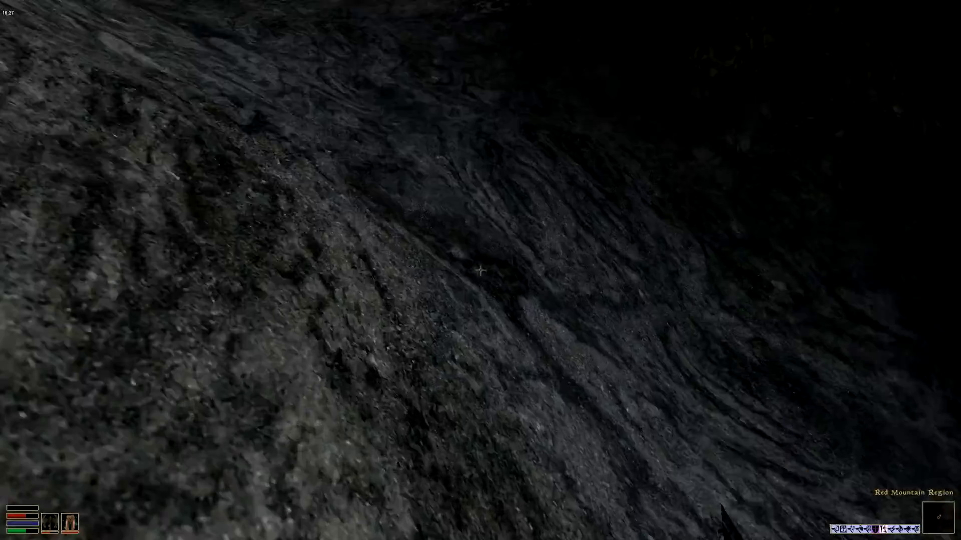
# Step: Climb toward the dead trees and attack the approaching creature
pyautogui.press('w')
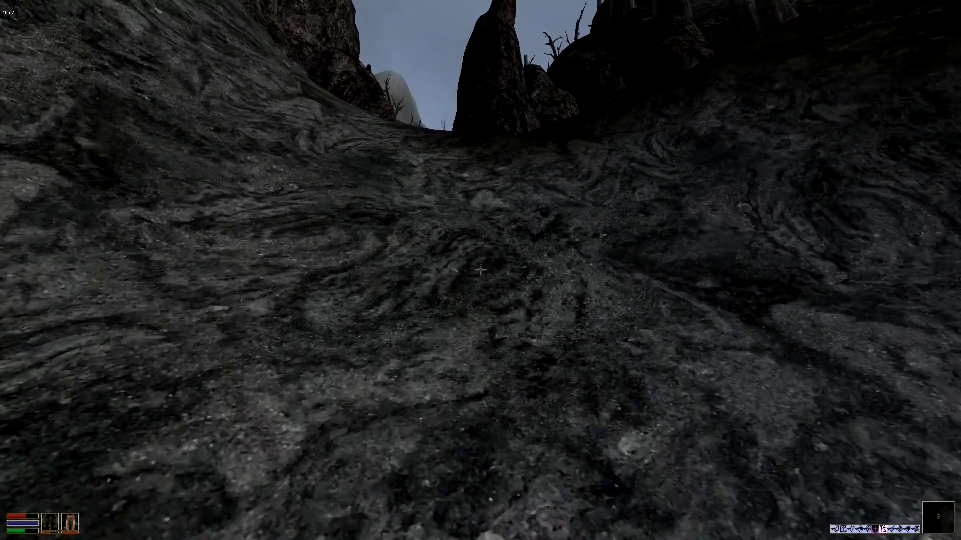
pyautogui.press('w')
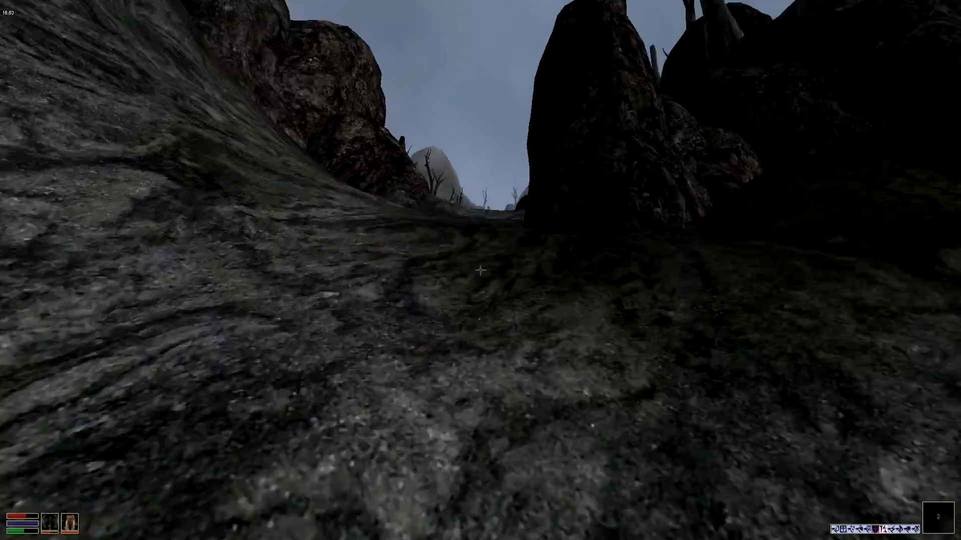
pyautogui.press('w')
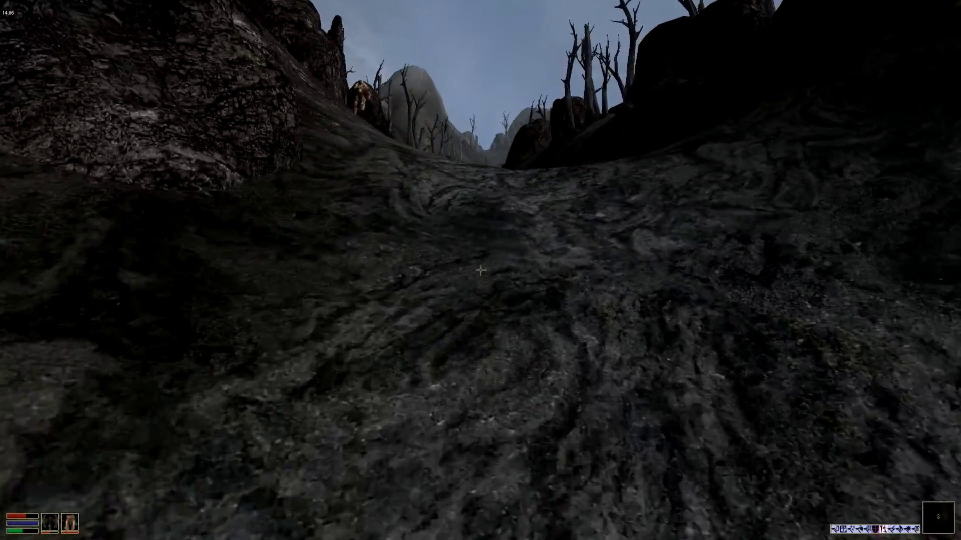
pyautogui.press('w')
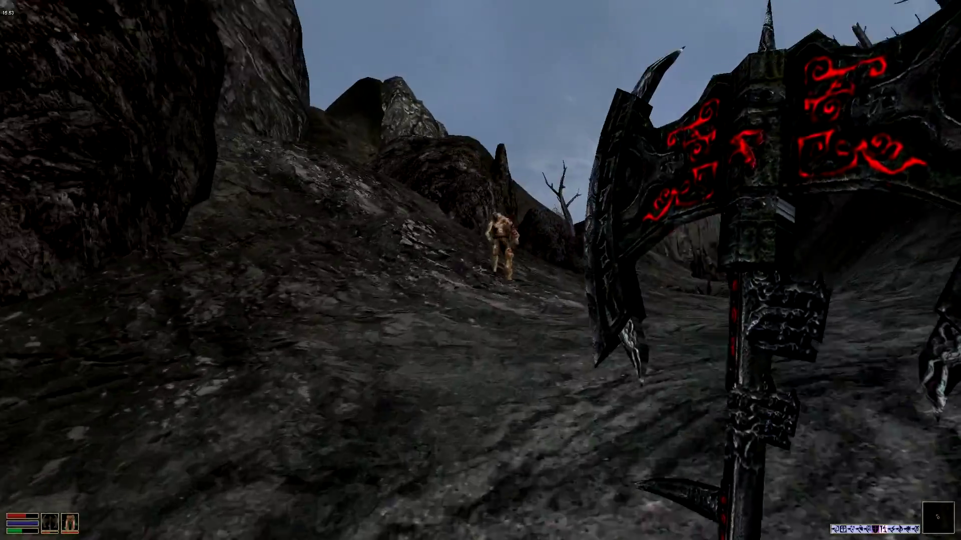
pyautogui.click(480, 270)
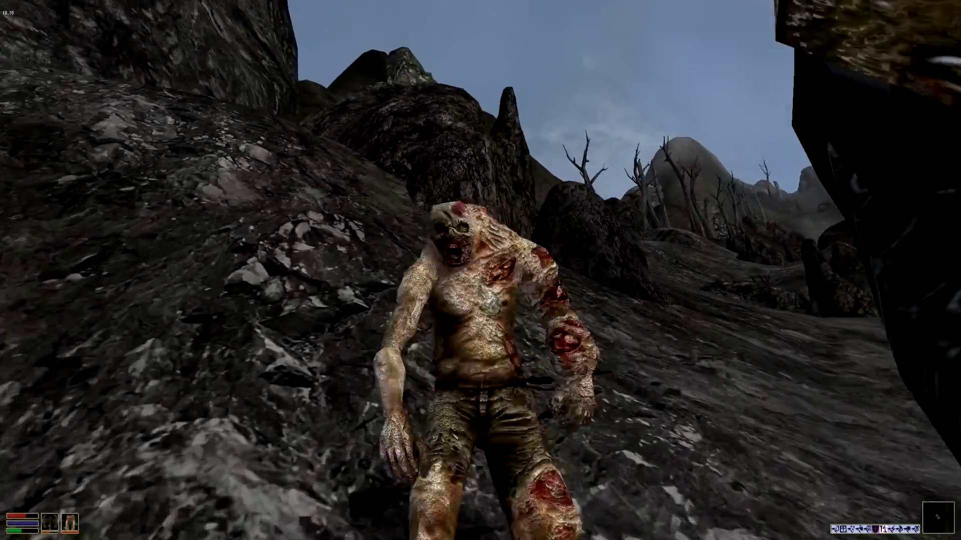
pyautogui.click(480, 271)
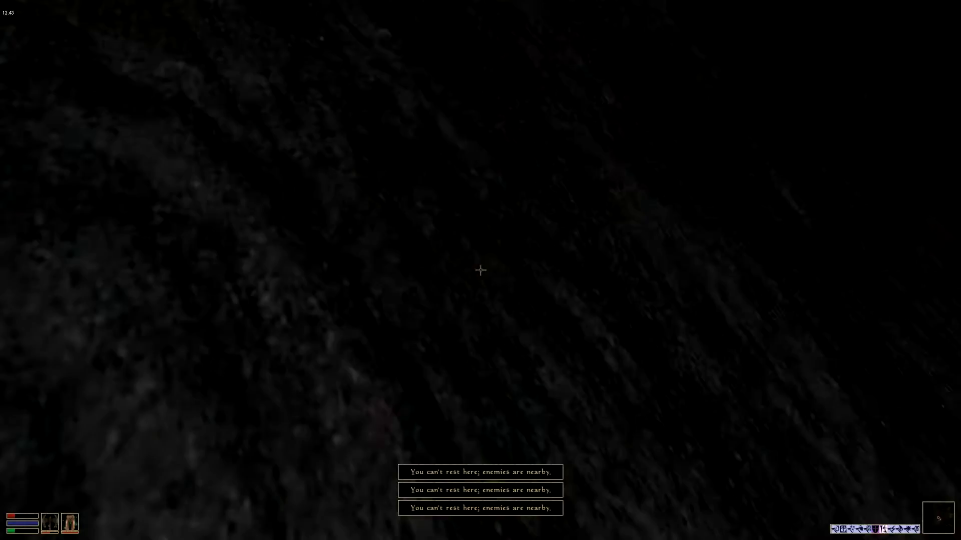
# Step: Ready the axe, walk toward the huts, and try resting
pyautogui.press('f')
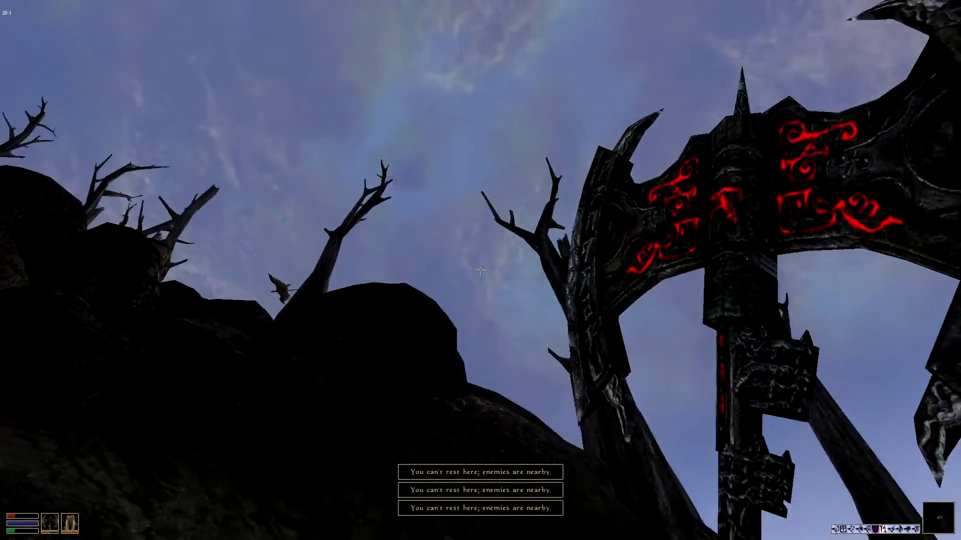
pyautogui.press('w')
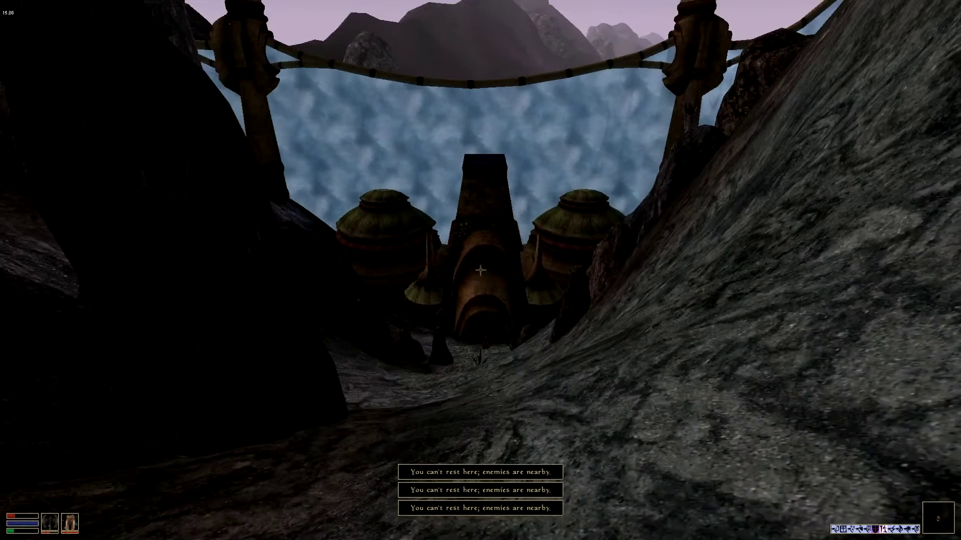
pyautogui.press('t')
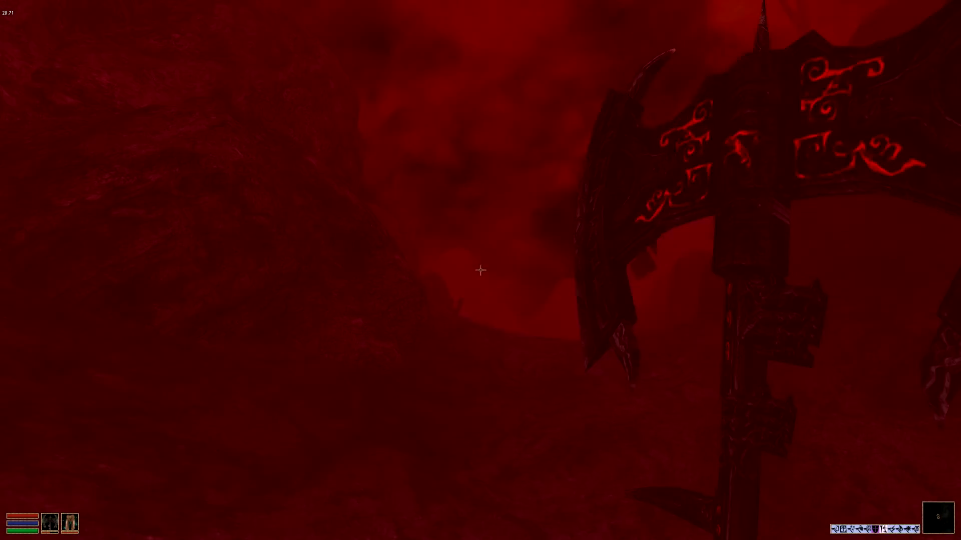
pyautogui.press('t')
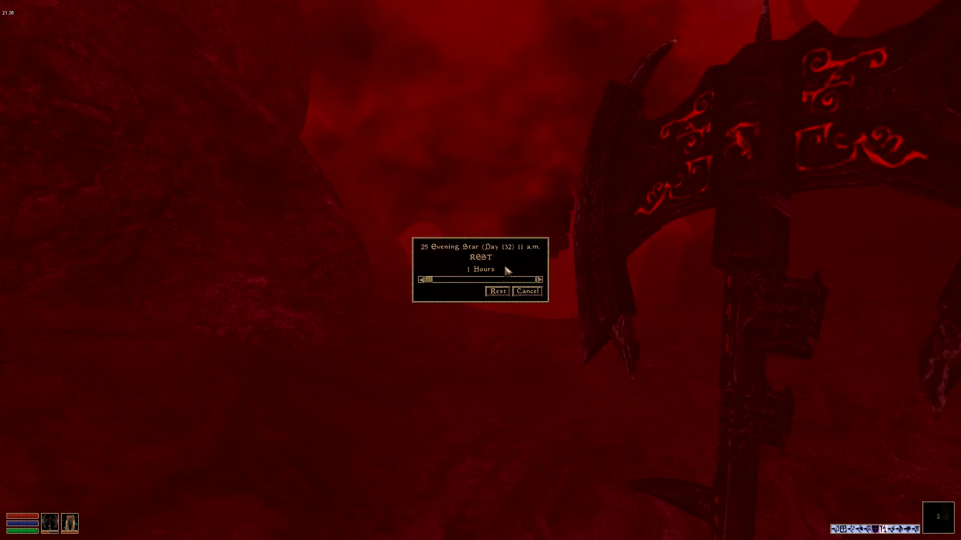
pyautogui.click(528, 292)
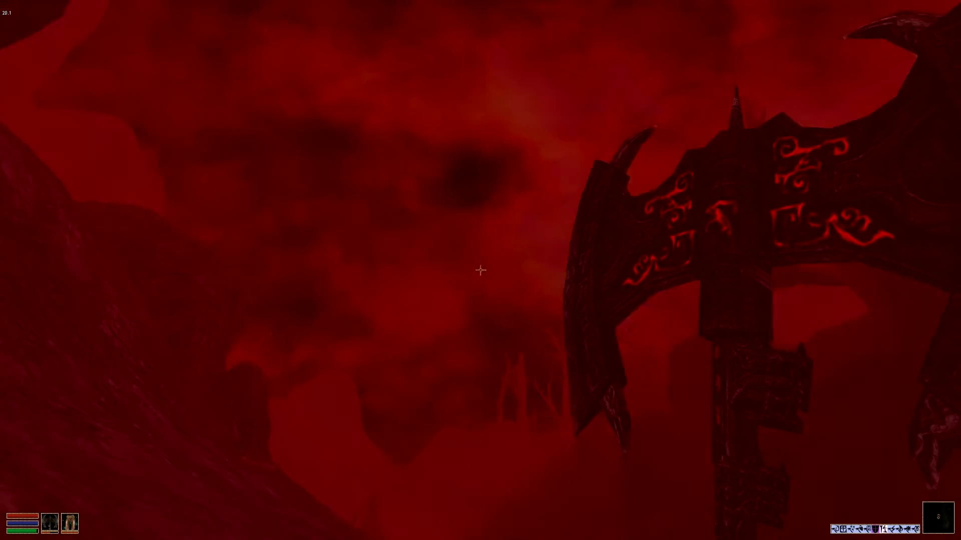
pyautogui.rightClick(480, 270)
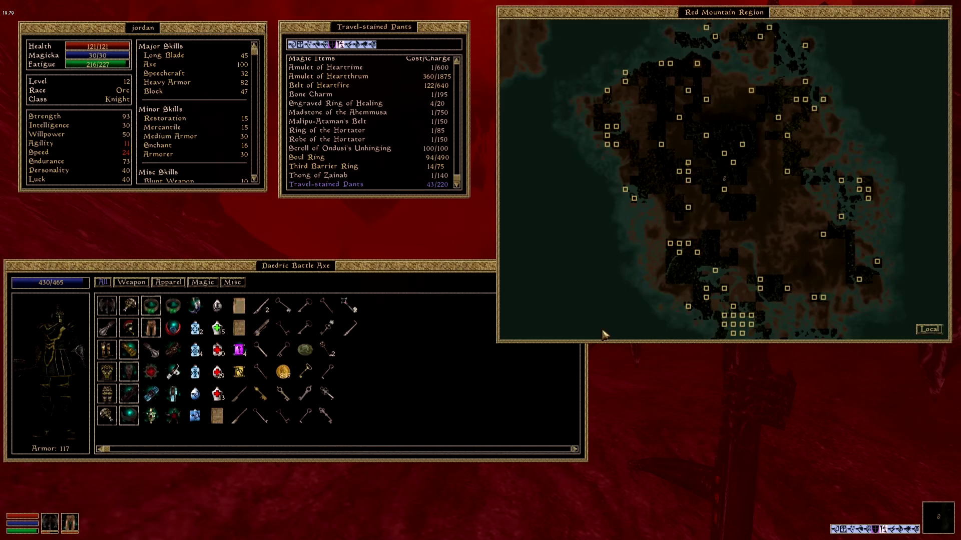
pyautogui.rightClick(735, 167)
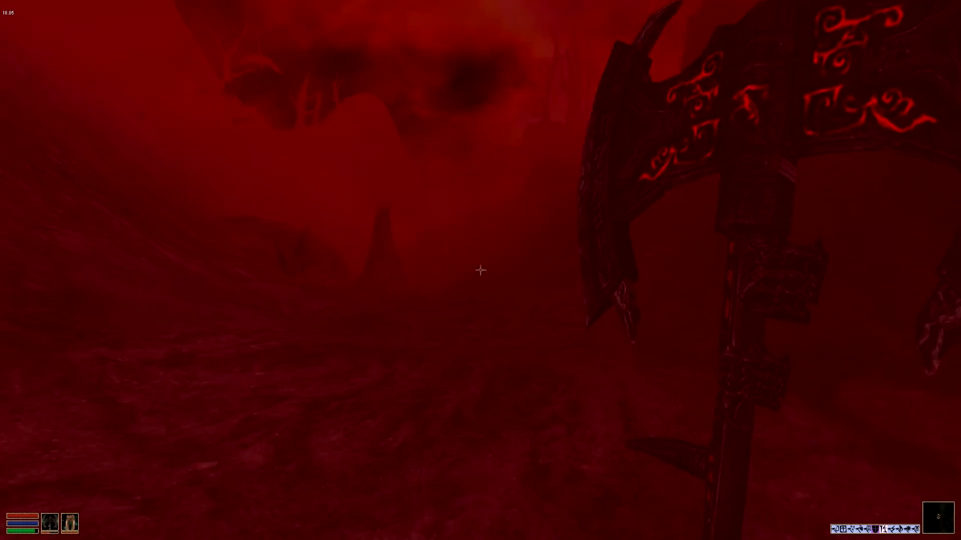
# Step: Review the character, inventory and map screens several times
pyautogui.rightClick(481, 271)
pyautogui.rightClick(768, 215)
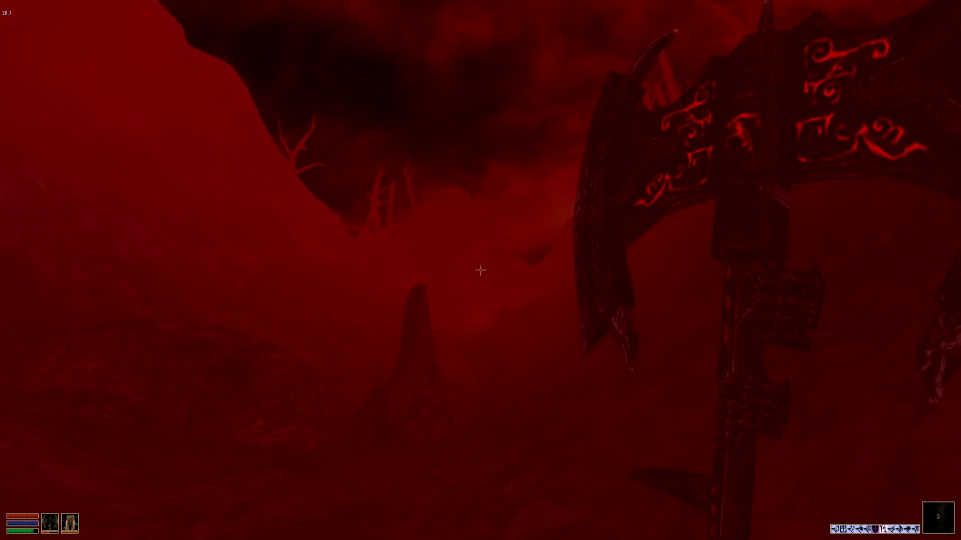
pyautogui.rightClick(480, 270)
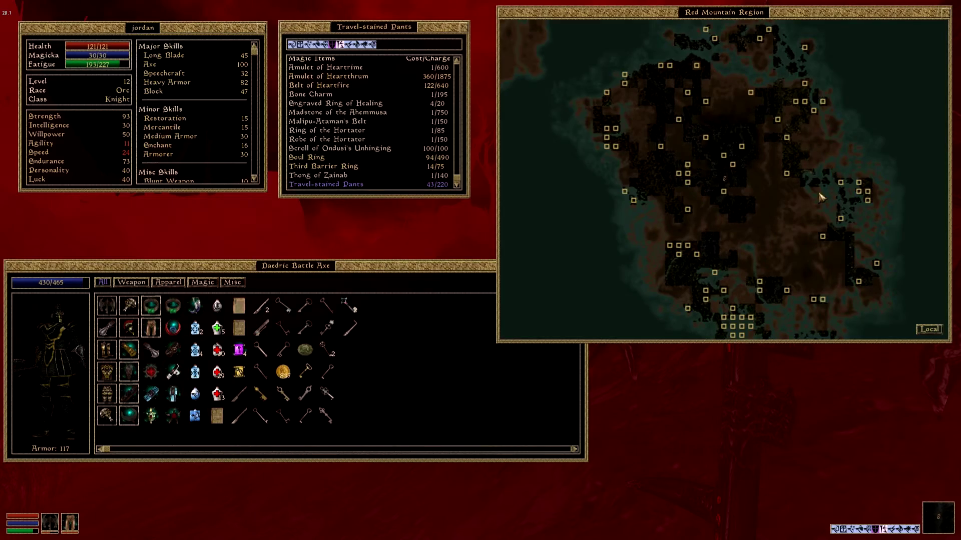
pyautogui.rightClick(805, 203)
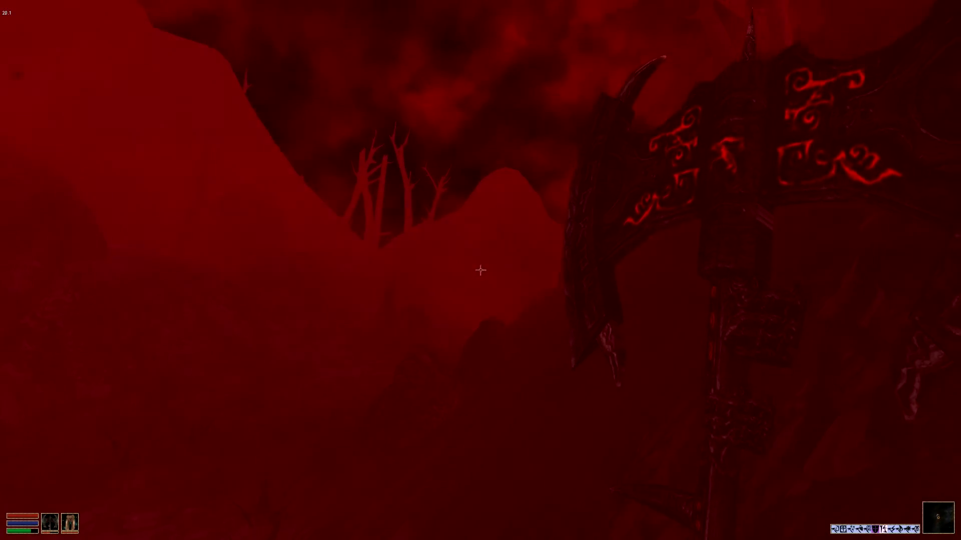
pyautogui.rightClick(21, 218)
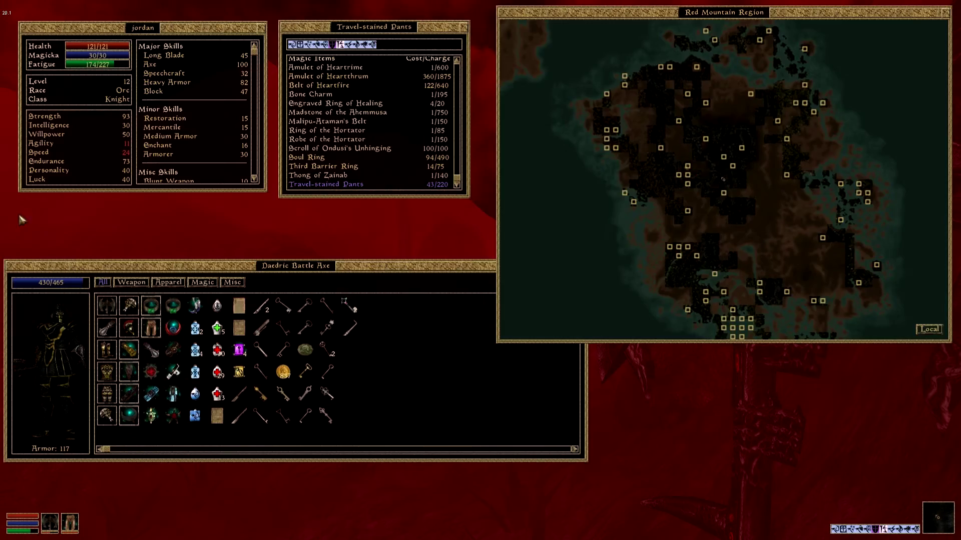
pyautogui.rightClick(176, 234)
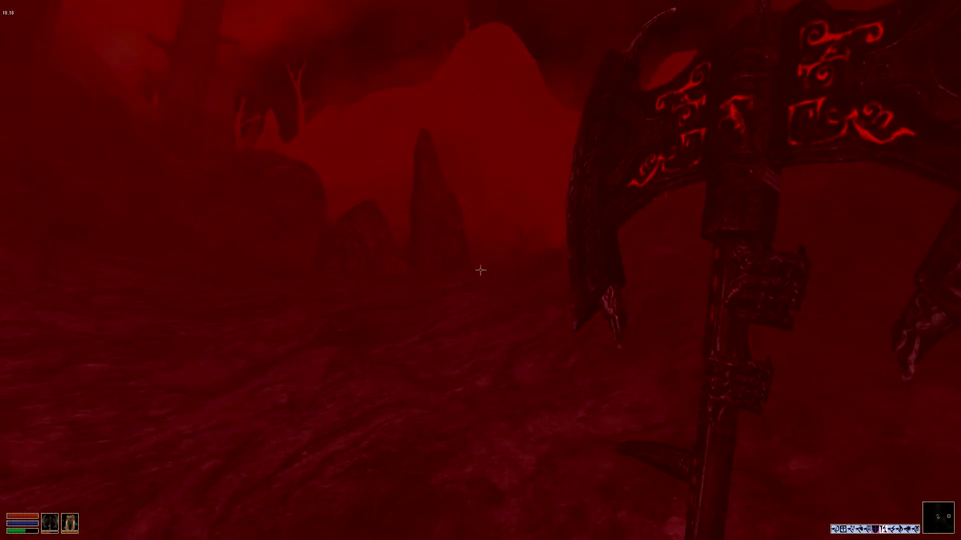
pyautogui.rightClick(480, 270)
pyautogui.rightClick(528, 279)
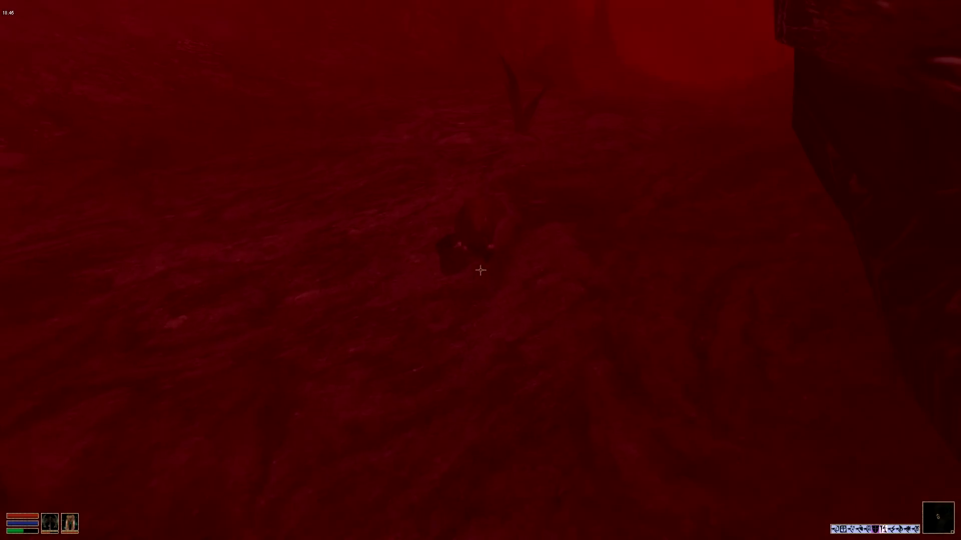
# Step: Attack the creature with the axe and check location names on the region map
pyautogui.click(480, 270)
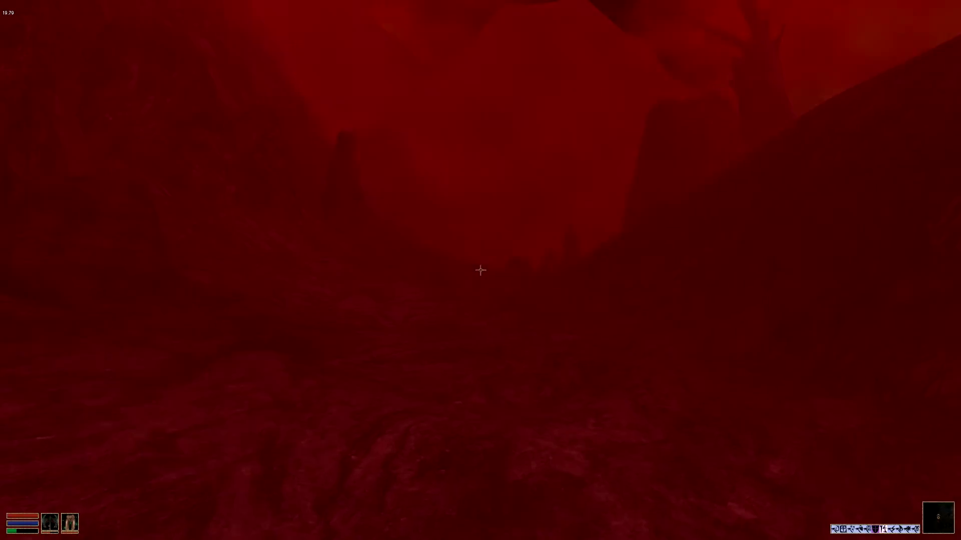
pyautogui.rightClick(480, 271)
pyautogui.rightClick(668, 330)
pyautogui.rightClick(481, 271)
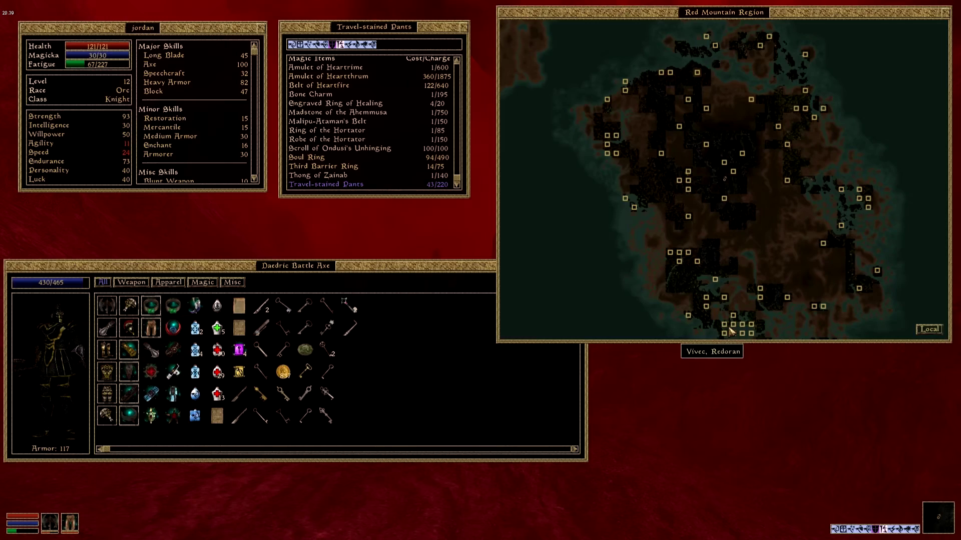
pyautogui.rightClick(751, 302)
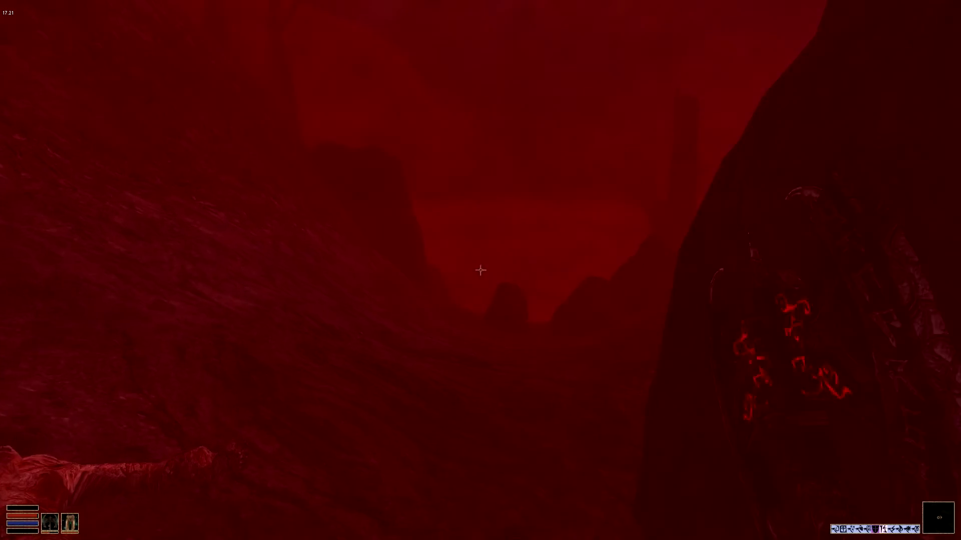
pyautogui.rightClick(481, 270)
pyautogui.rightClick(531, 281)
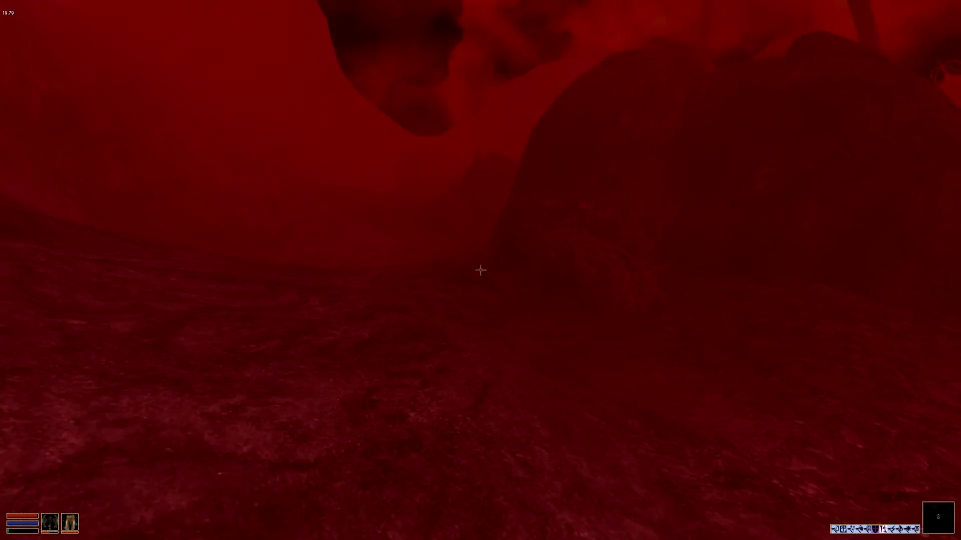
pyautogui.rightClick(481, 270)
pyautogui.rightClick(191, 127)
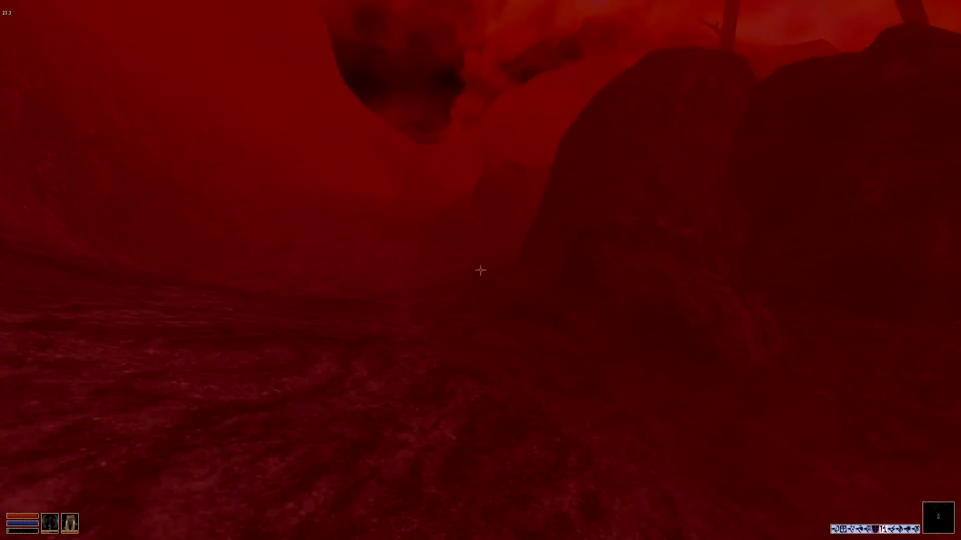
# Step: Walk through the red landscape toward the dead trees, checking the map
pyautogui.press('w')
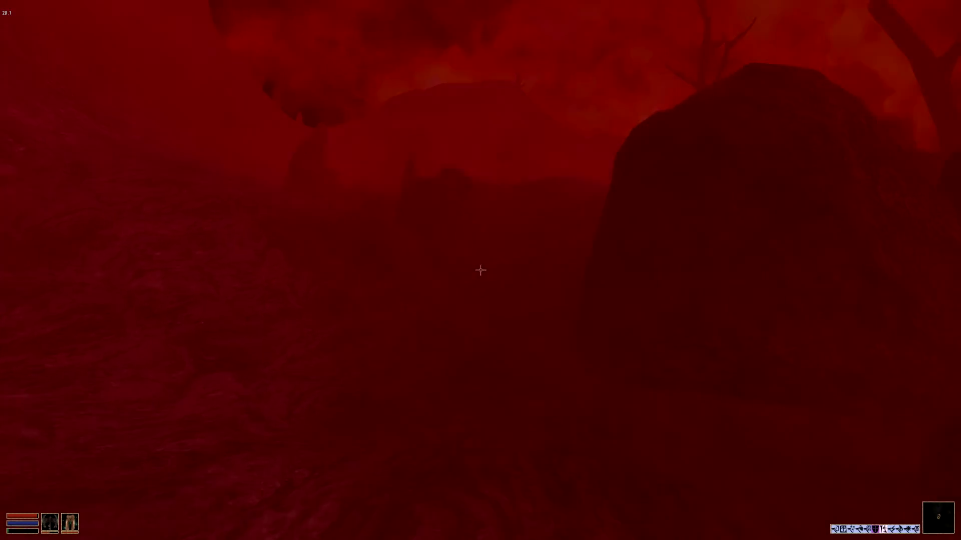
pyautogui.press('w')
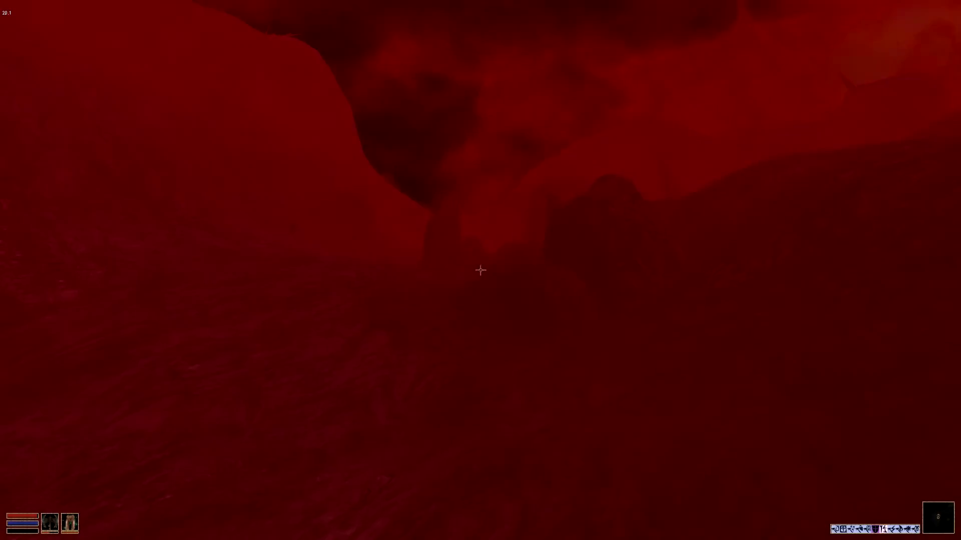
pyautogui.rightClick(480, 270)
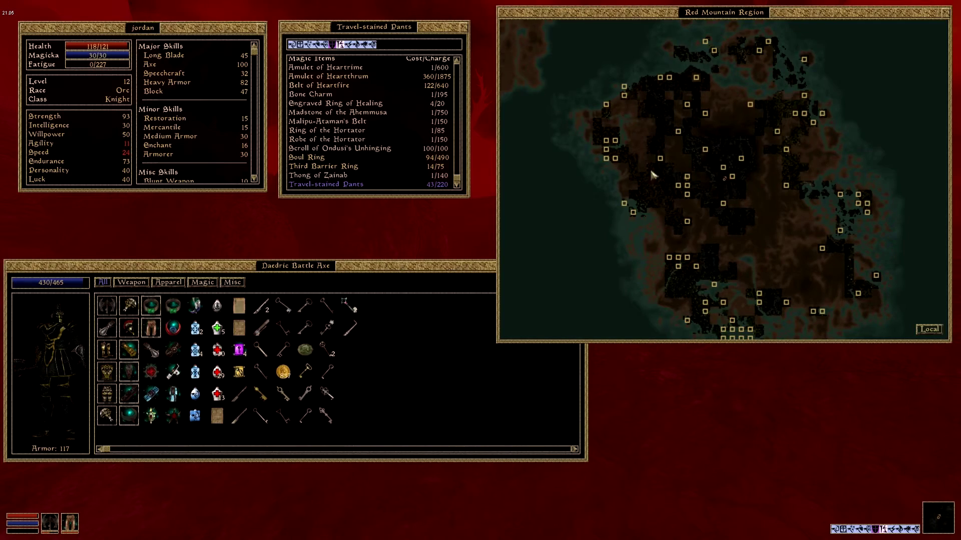
pyautogui.rightClick(734, 173)
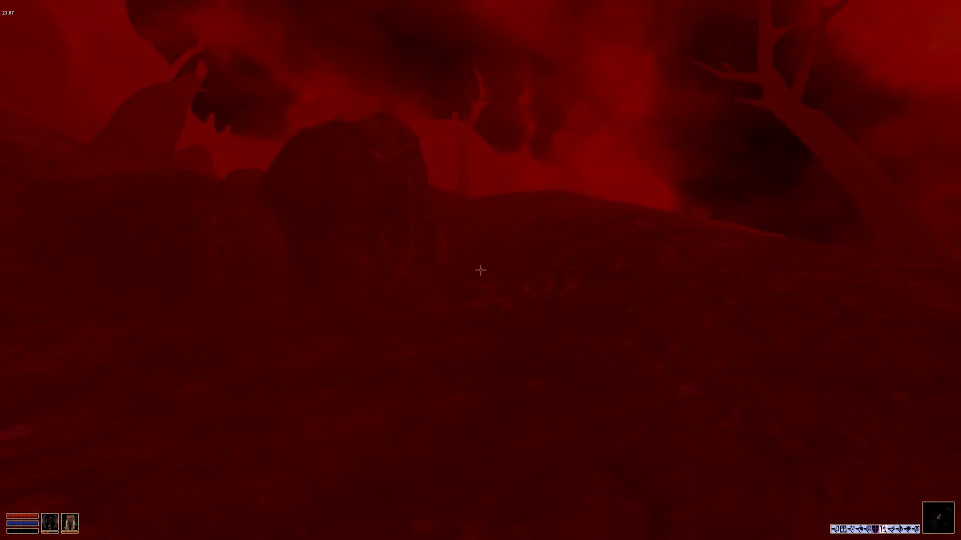
pyautogui.press('w')
pyautogui.press('w')
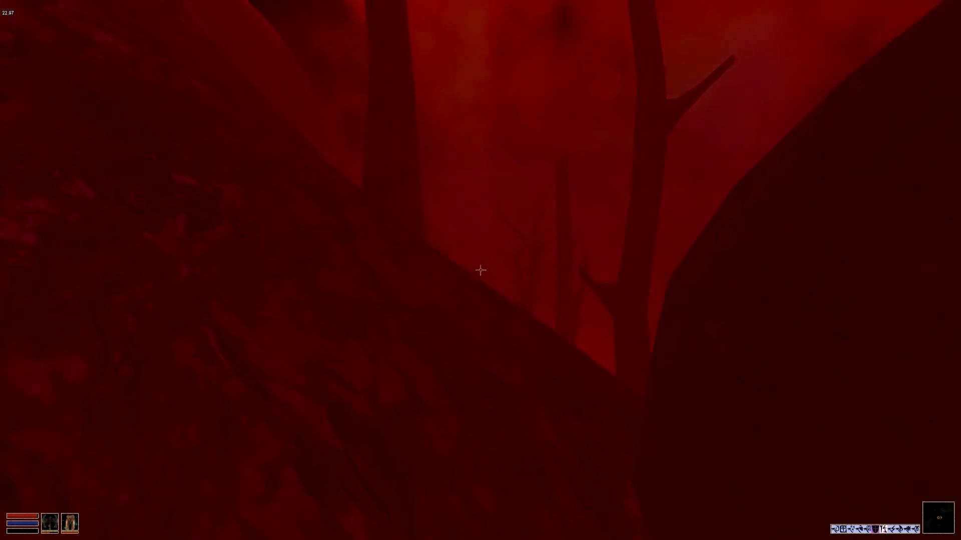
pyautogui.press('w')
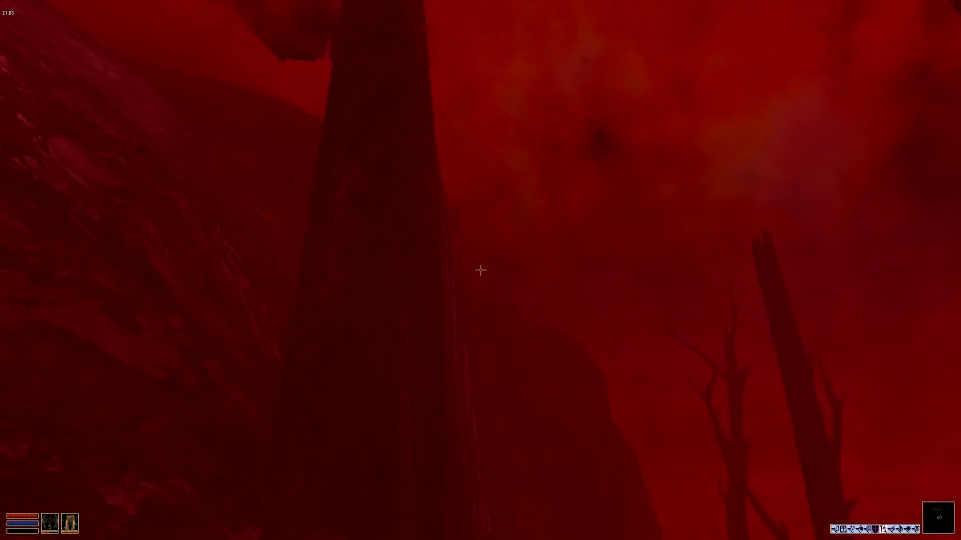
pyautogui.rightClick(481, 270)
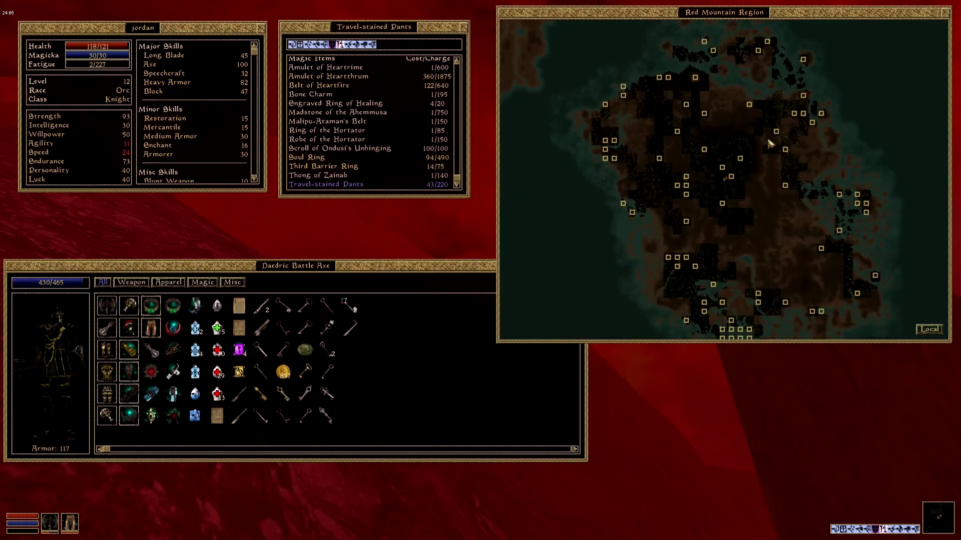
pyautogui.rightClick(480, 270)
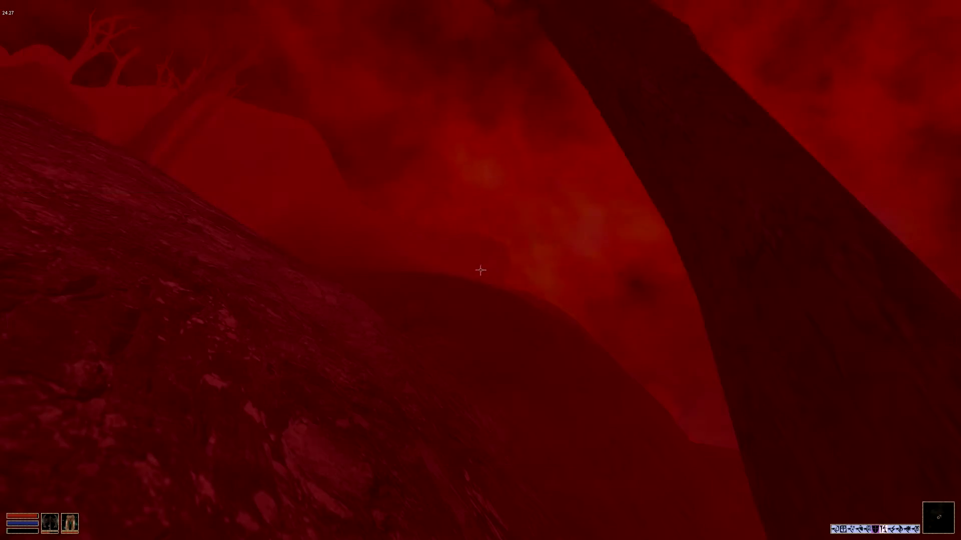
# Step: Ready and cast a spell, then survey the foggy landscape
pyautogui.press('f')
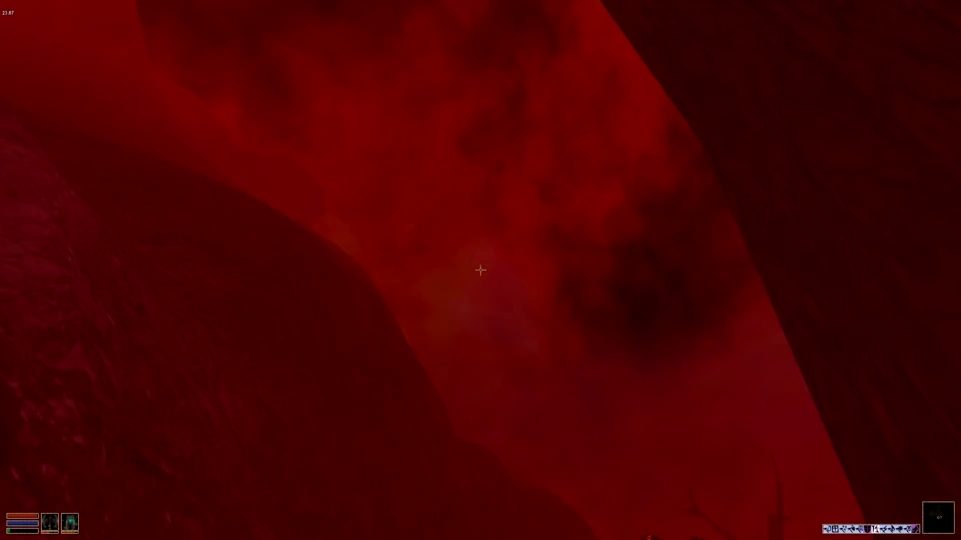
pyautogui.rightClick(480, 270)
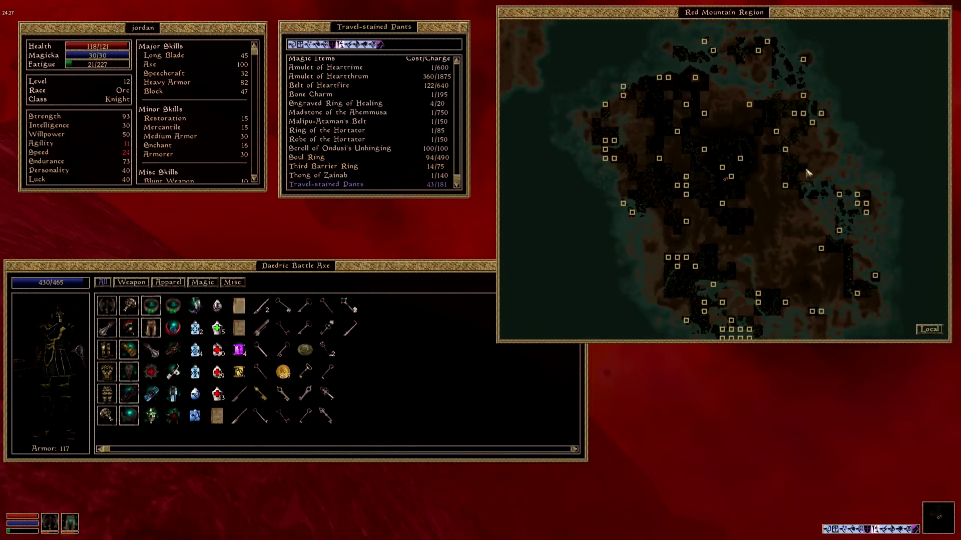
pyautogui.rightClick(808, 175)
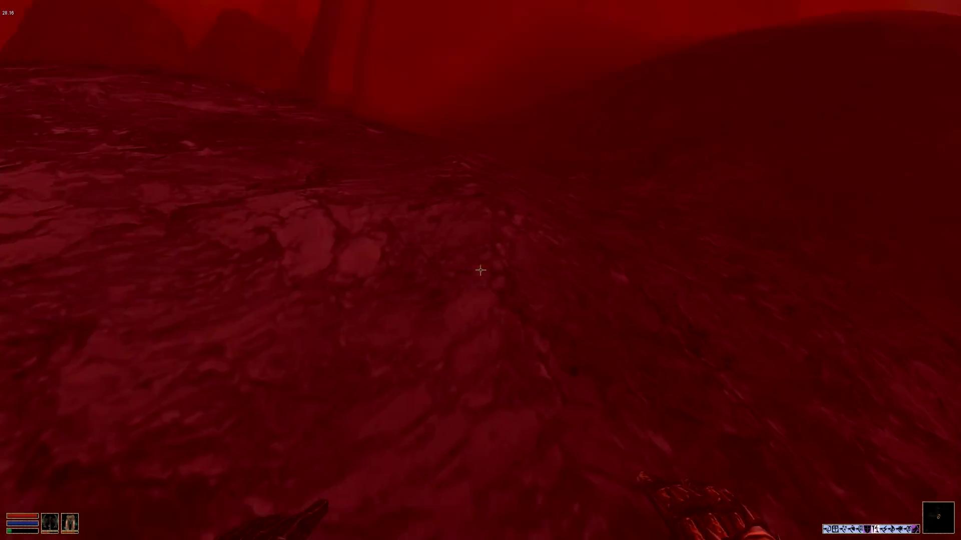
pyautogui.press('r')
pyautogui.click(480, 271)
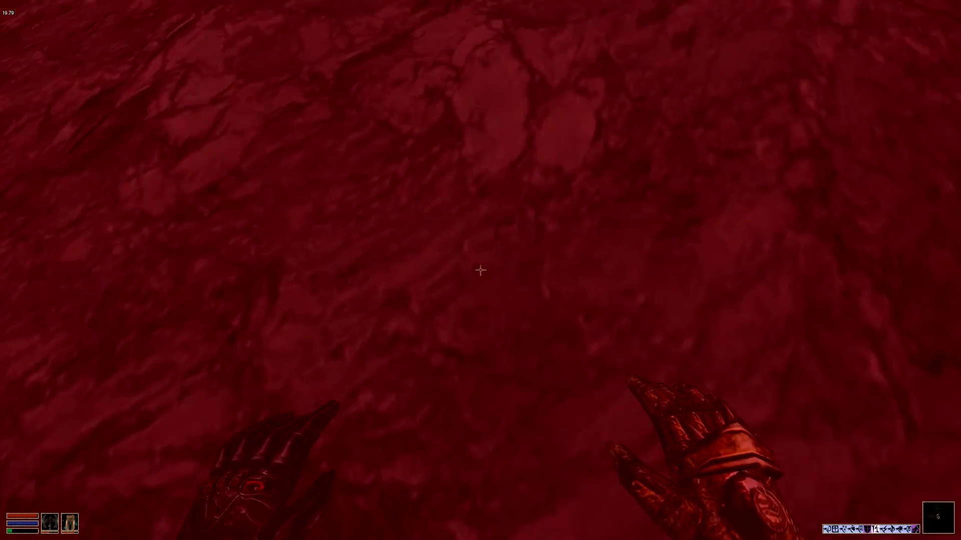
pyautogui.click(481, 271)
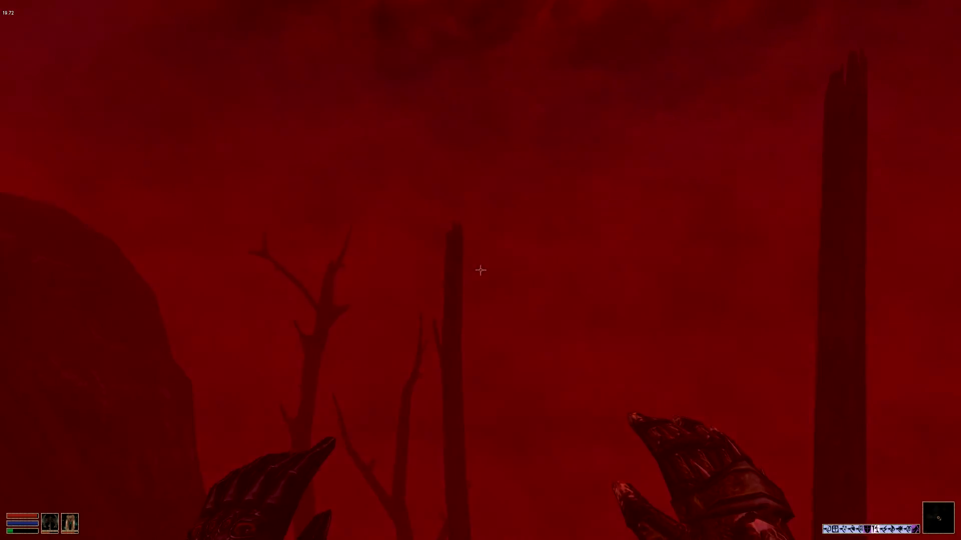
pyautogui.moveTo(480, 270); pyautogui.dragTo(481, 270)
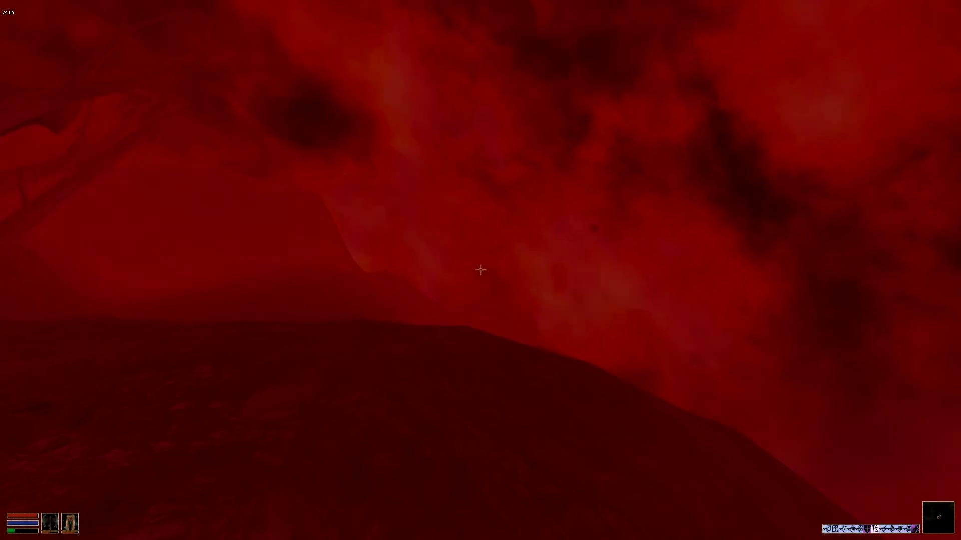
pyautogui.moveTo(481, 271); pyautogui.dragTo(481, 270)
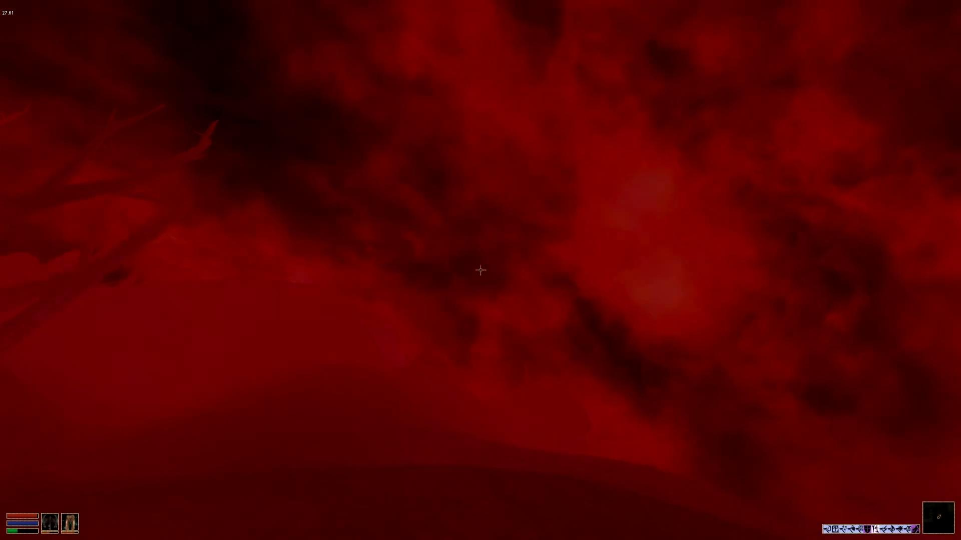
pyautogui.moveTo(481, 271); pyautogui.dragTo(481, 271)
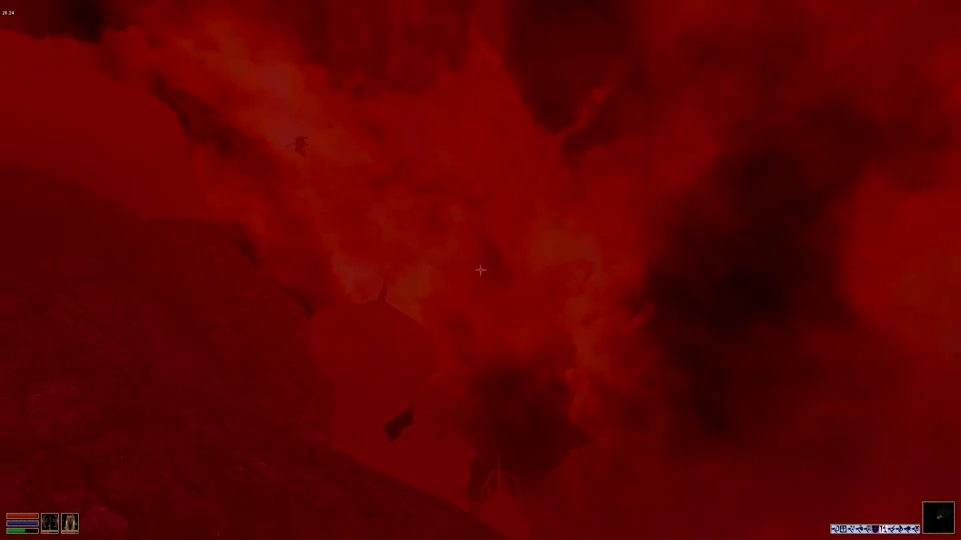
# Step: Switch between spell and battle axe, then advance along the ruin wall toward the fire
pyautogui.press('f')
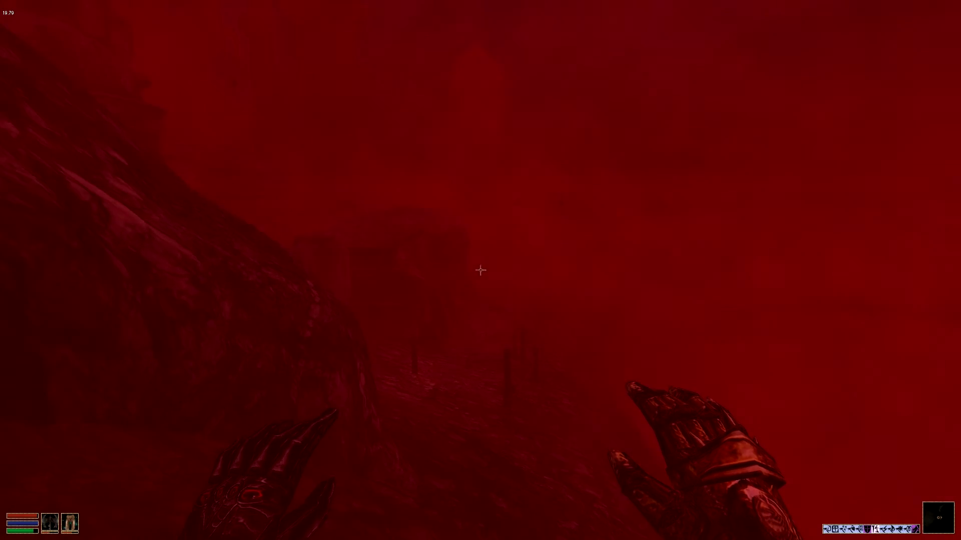
pyautogui.press('f')
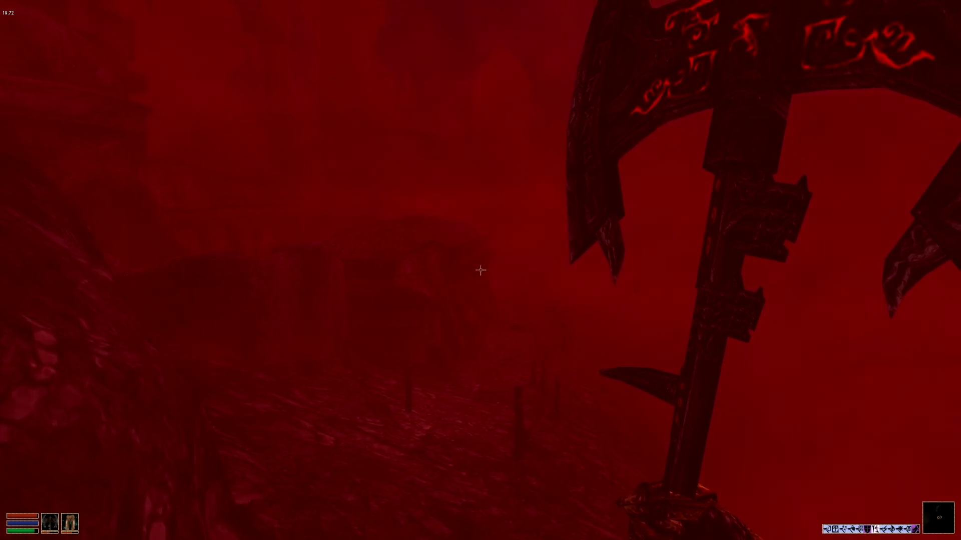
pyautogui.press('r')
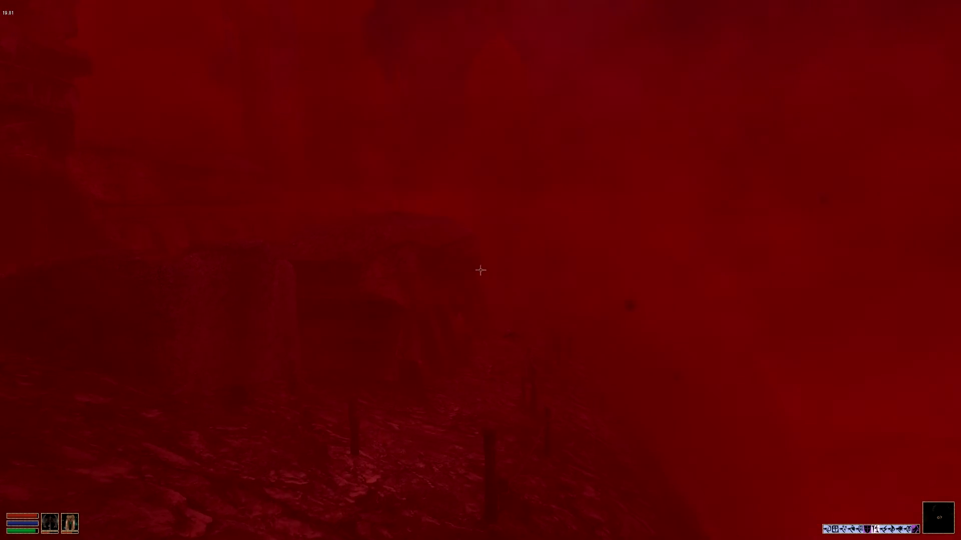
pyautogui.press('f')
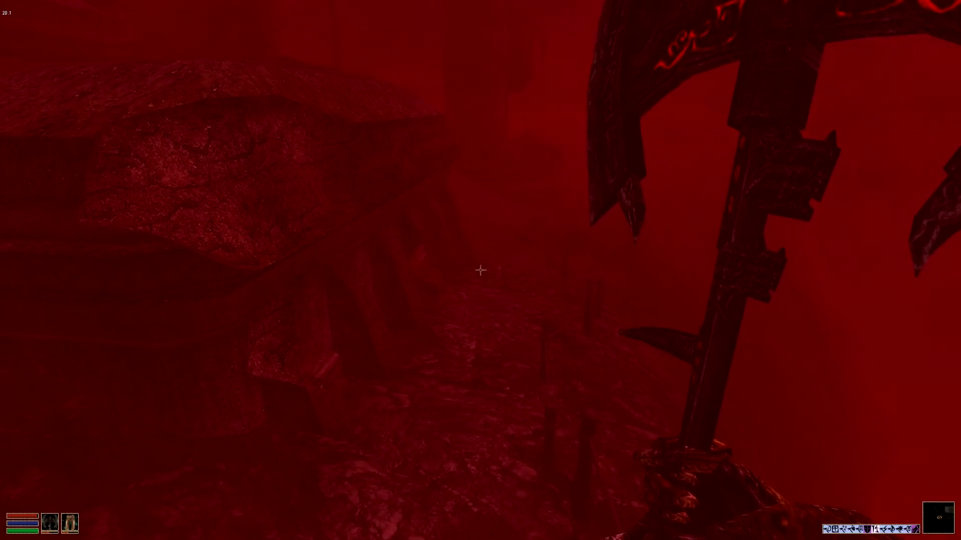
pyautogui.press('w')
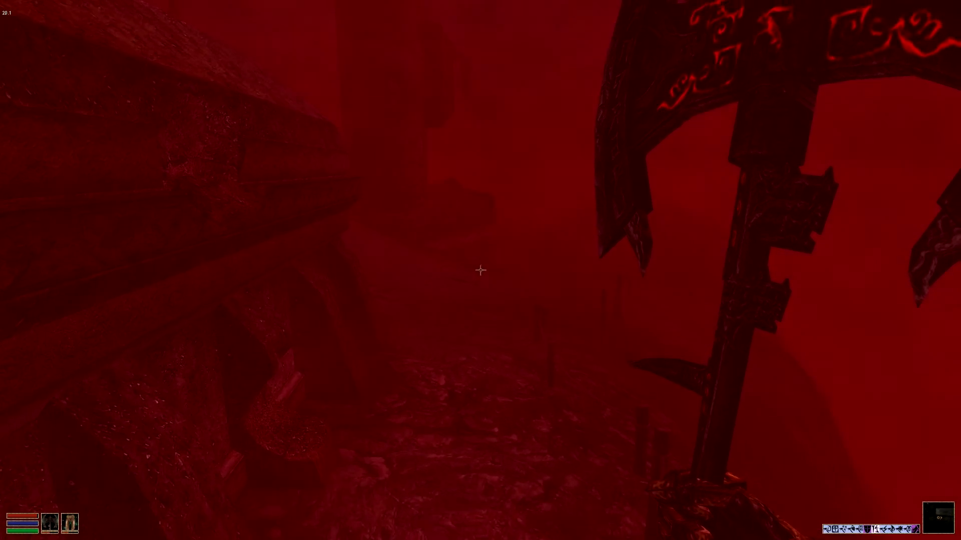
pyautogui.press('w')
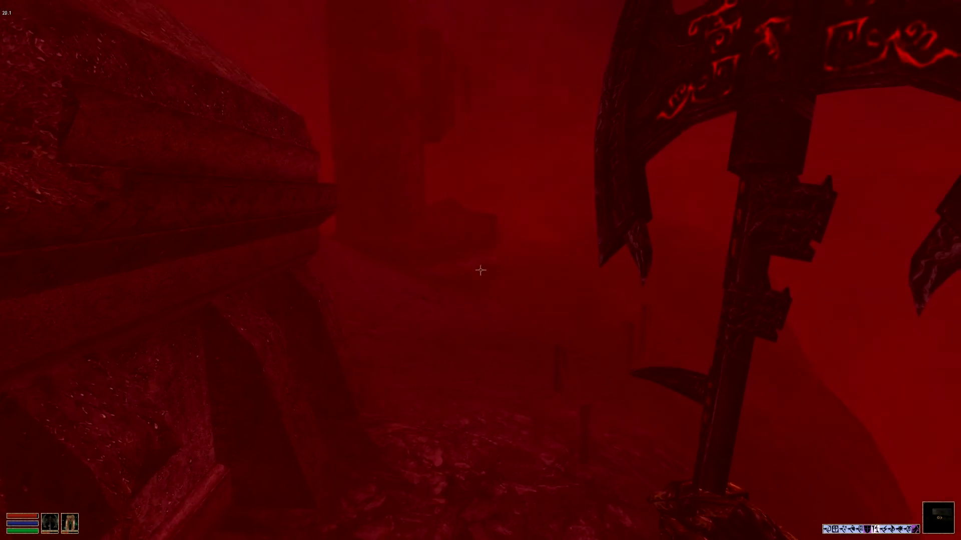
pyautogui.press('w')
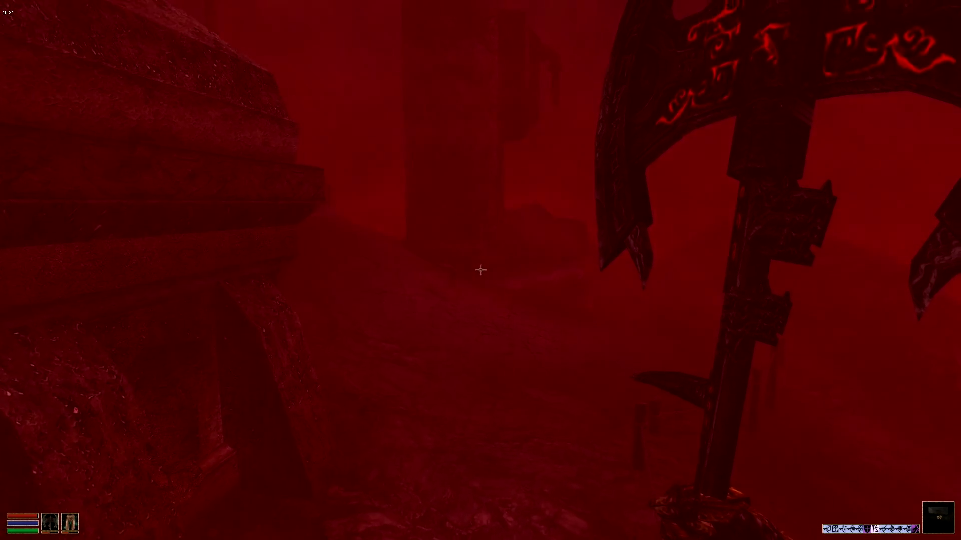
pyautogui.press('w')
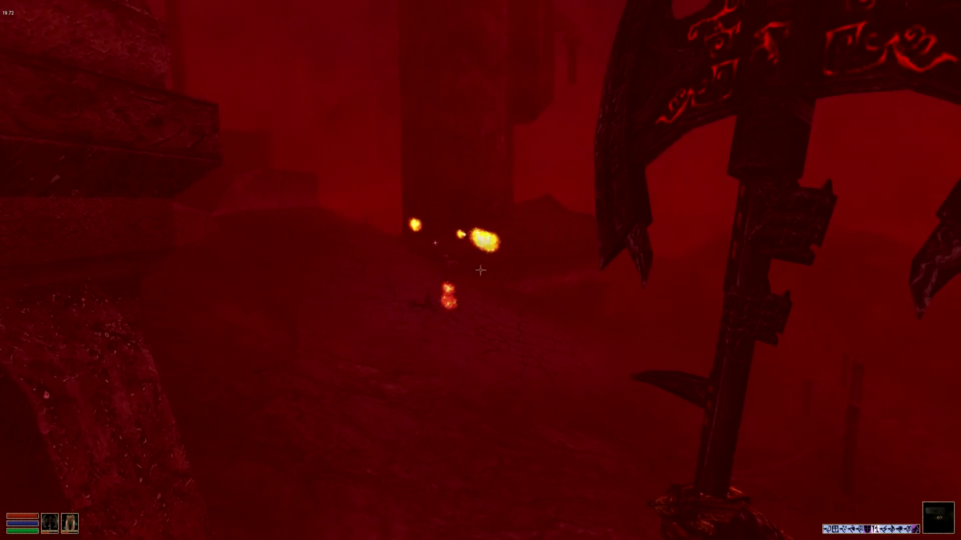
pyautogui.press('w')
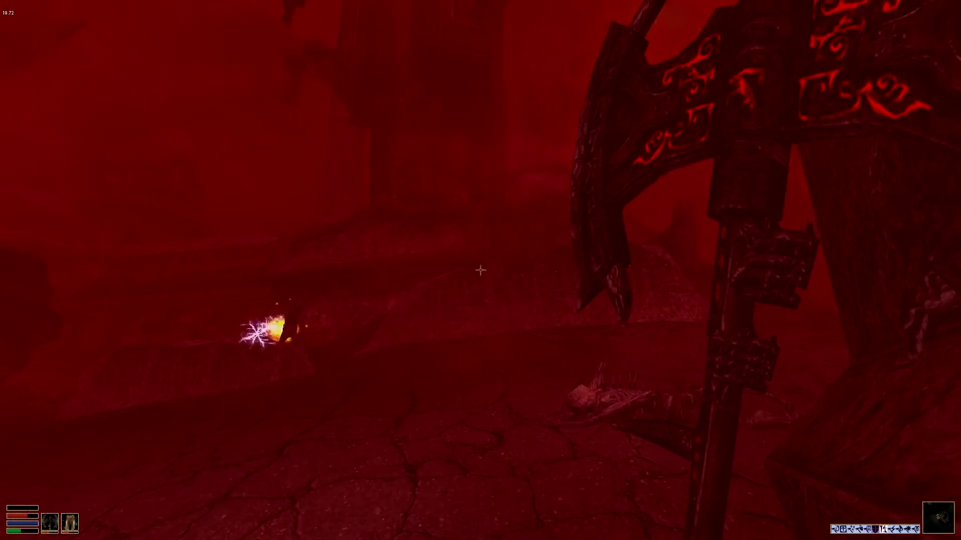
# Step: Kill the approaching creature with repeated axe swings
pyautogui.rightClick(481, 271)
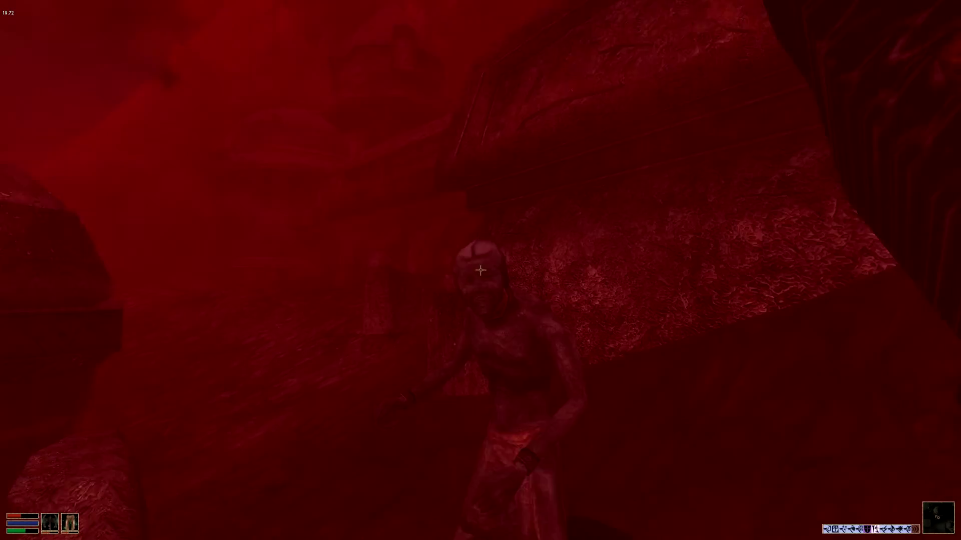
pyautogui.click(481, 270)
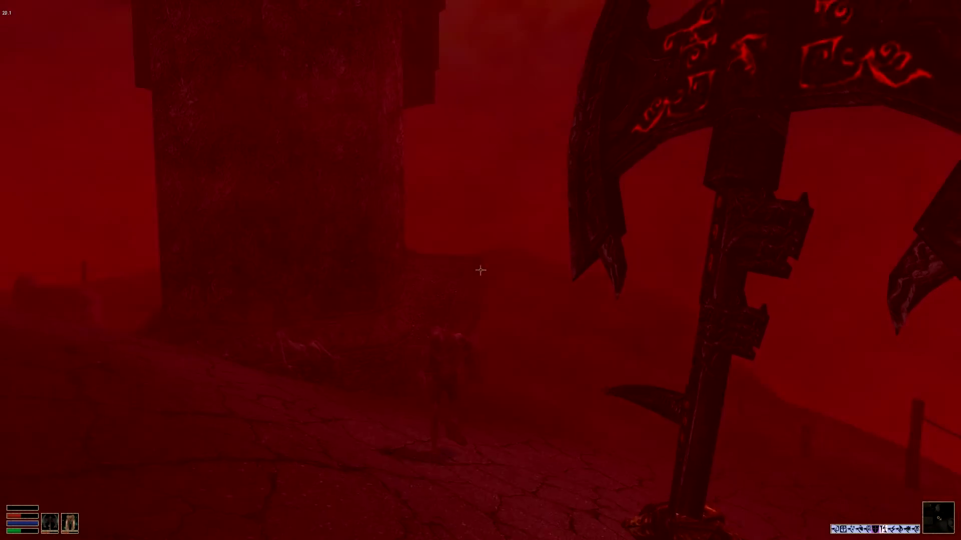
pyautogui.click(480, 270)
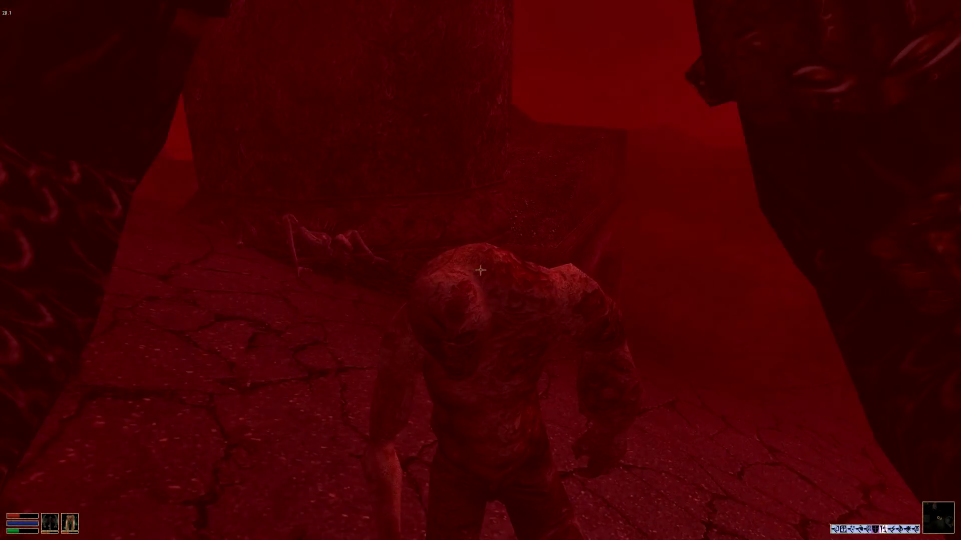
pyautogui.click(481, 270)
pyautogui.click(481, 270)
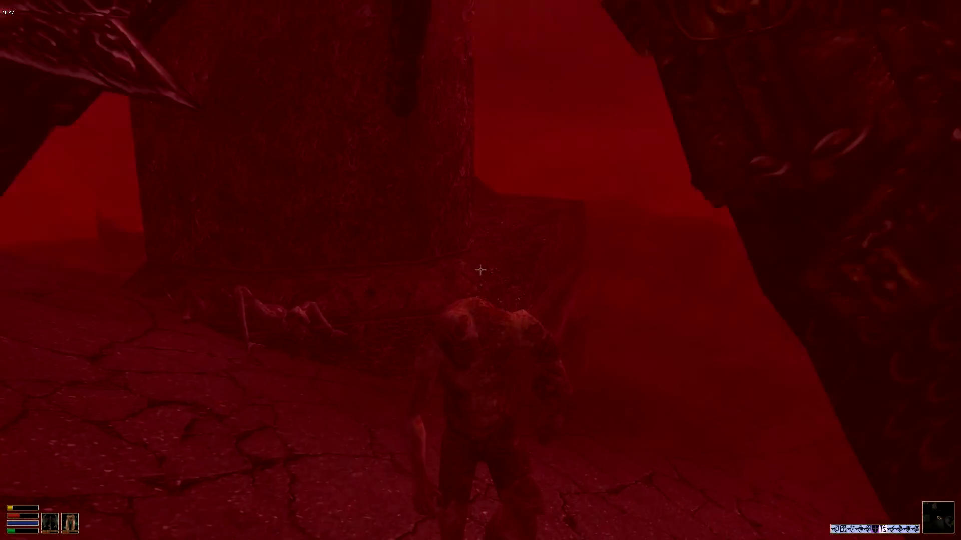
pyautogui.click(480, 271)
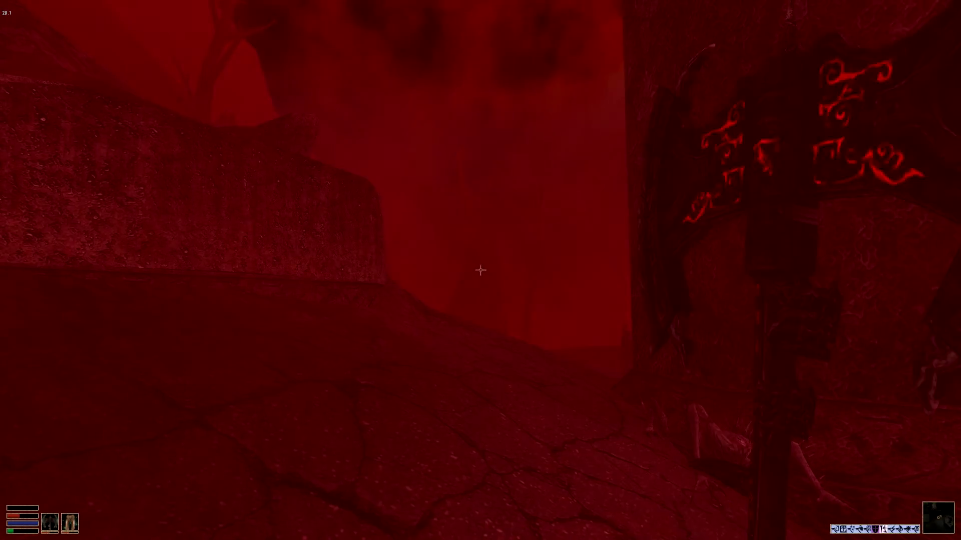
# Step: Try resting, then view the local area map
pyautogui.press('t')
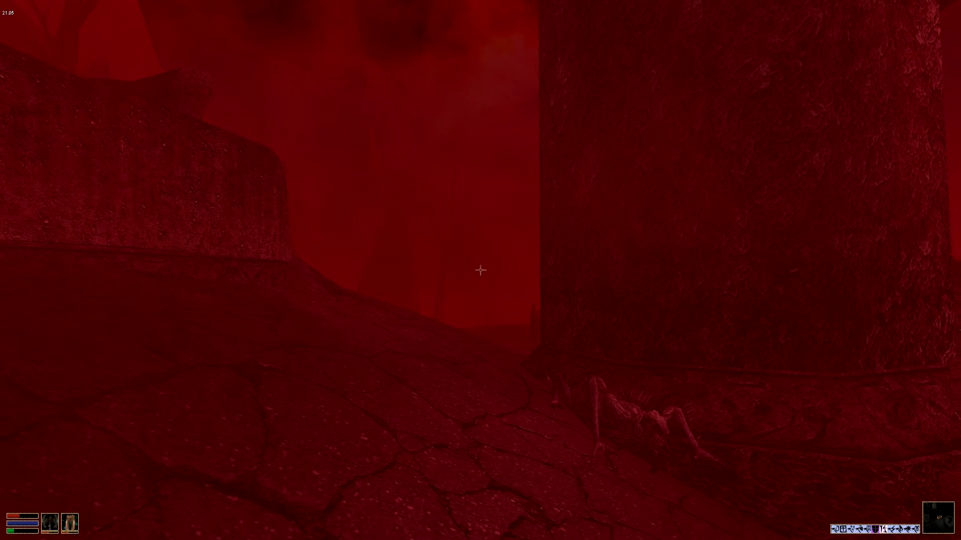
pyautogui.press('f')
pyautogui.press('t')
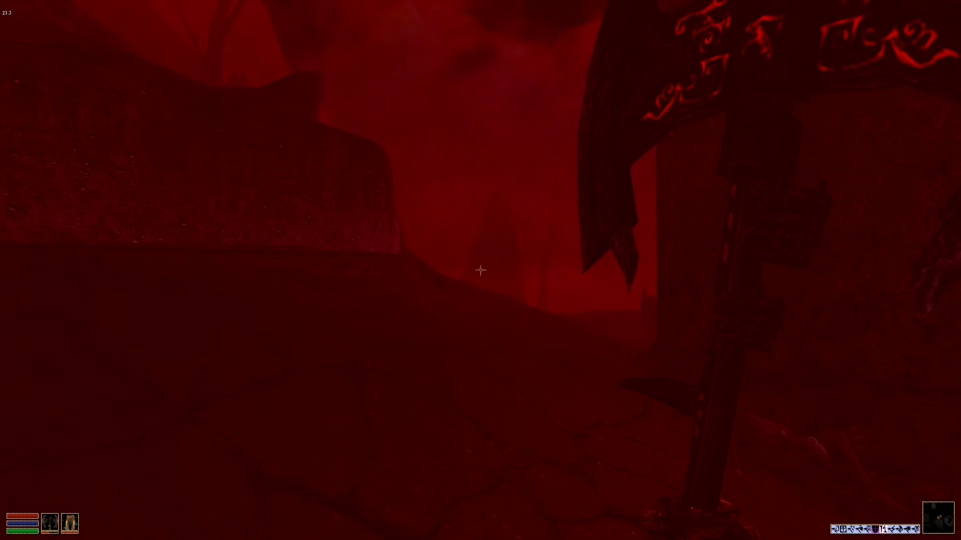
pyautogui.rightClick(423, 328)
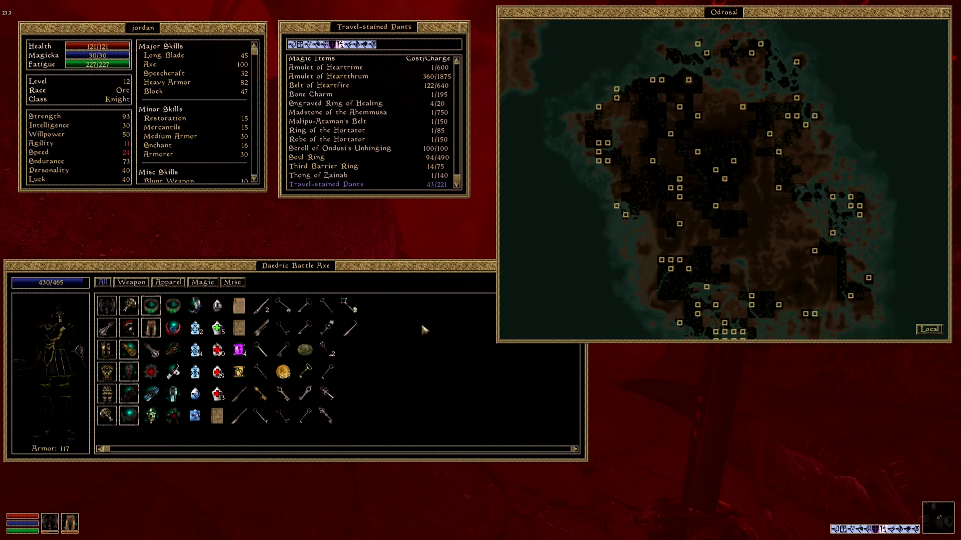
pyautogui.click(928, 330)
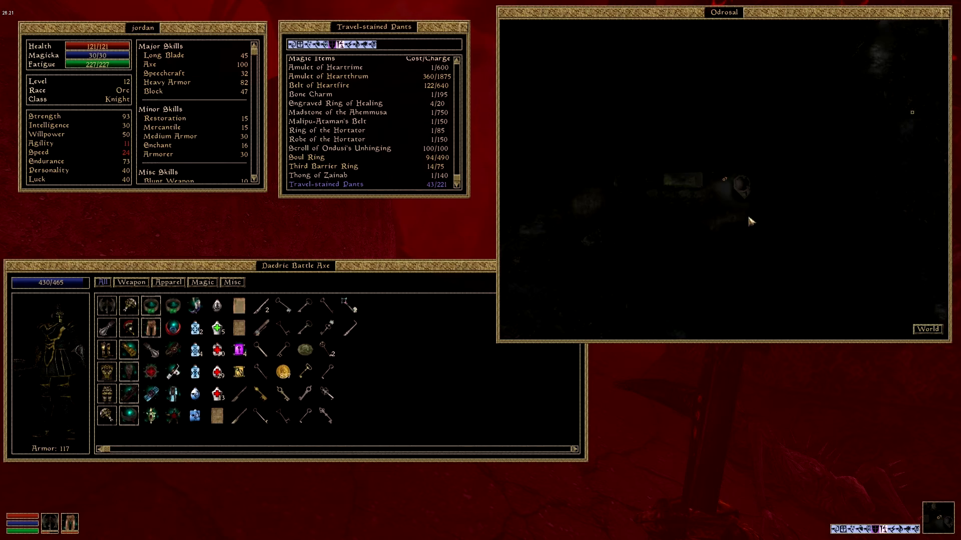
pyautogui.rightClick(717, 194)
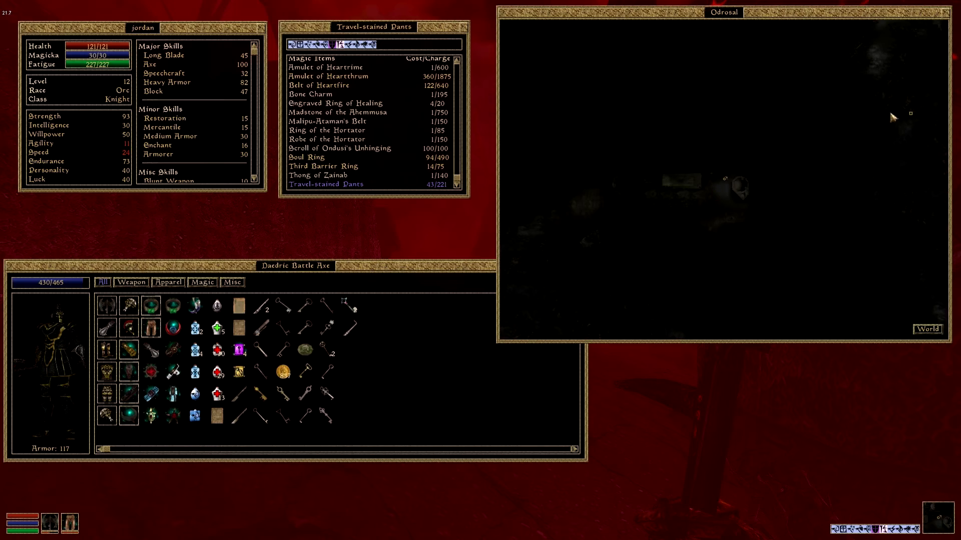
pyautogui.rightClick(836, 166)
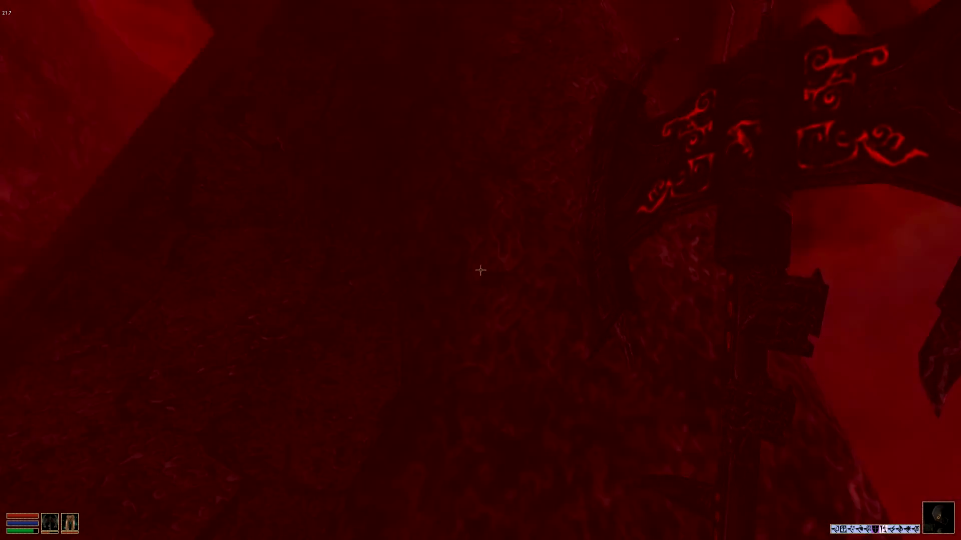
# Step: Check the menus at the Dwemer door and make Belt of Heartfire the active item
pyautogui.rightClick(480, 271)
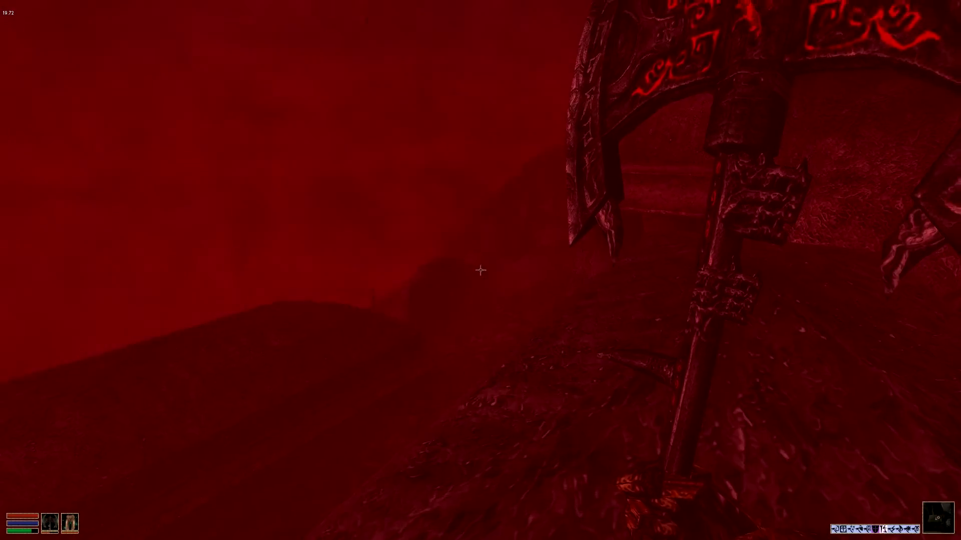
pyautogui.rightClick(481, 270)
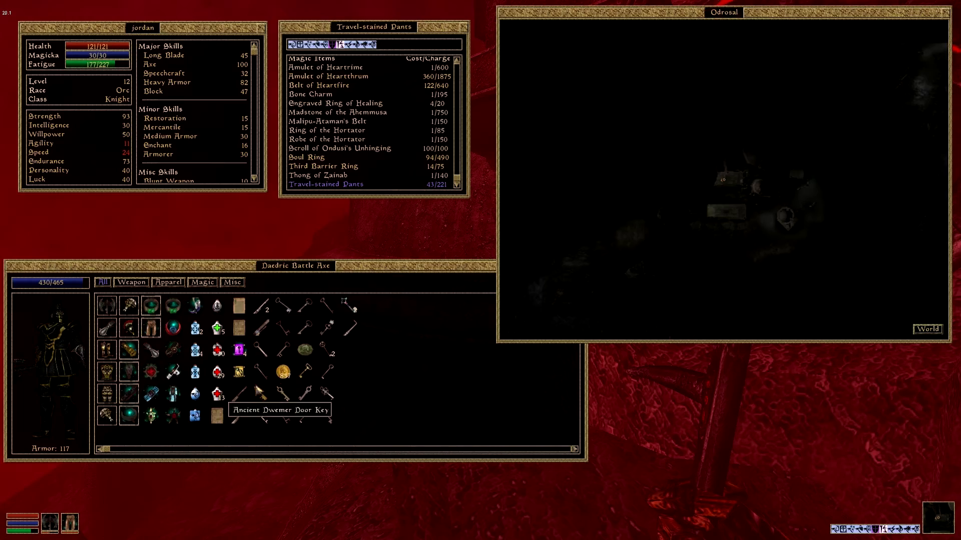
pyautogui.rightClick(299, 388)
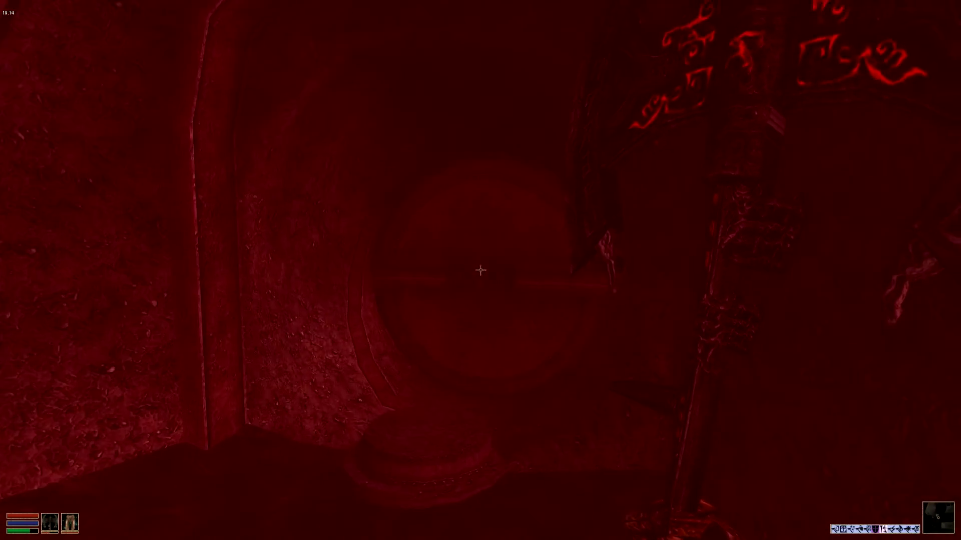
pyautogui.rightClick(480, 271)
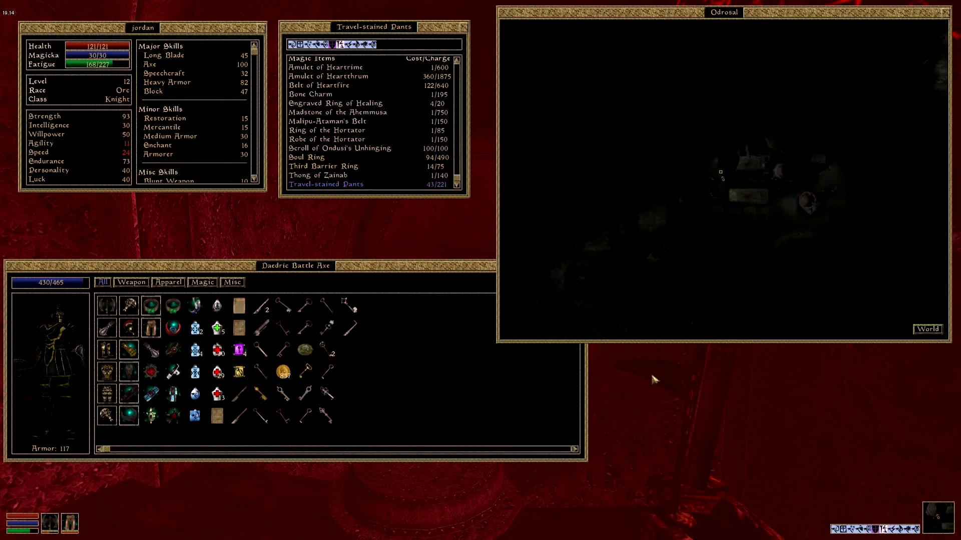
pyautogui.rightClick(652, 381)
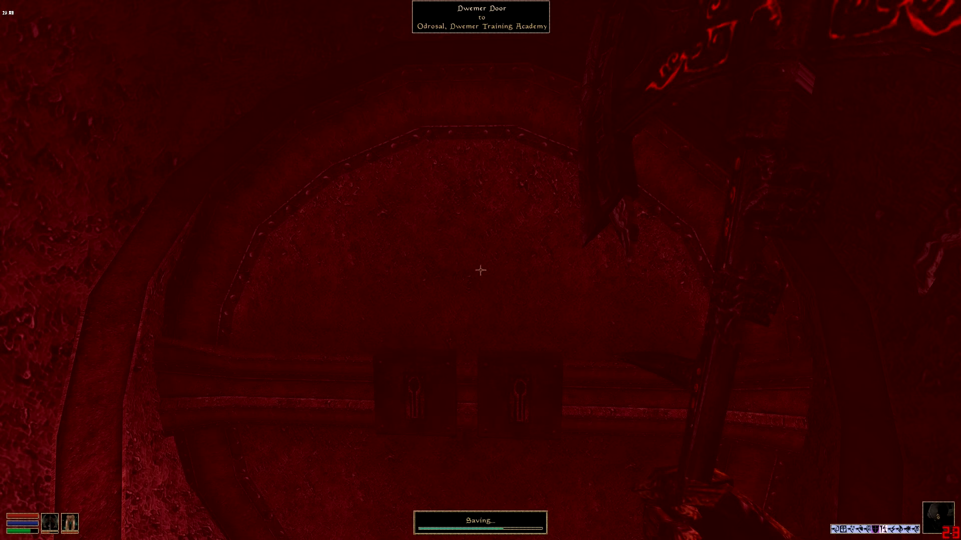
pyautogui.rightClick(481, 271)
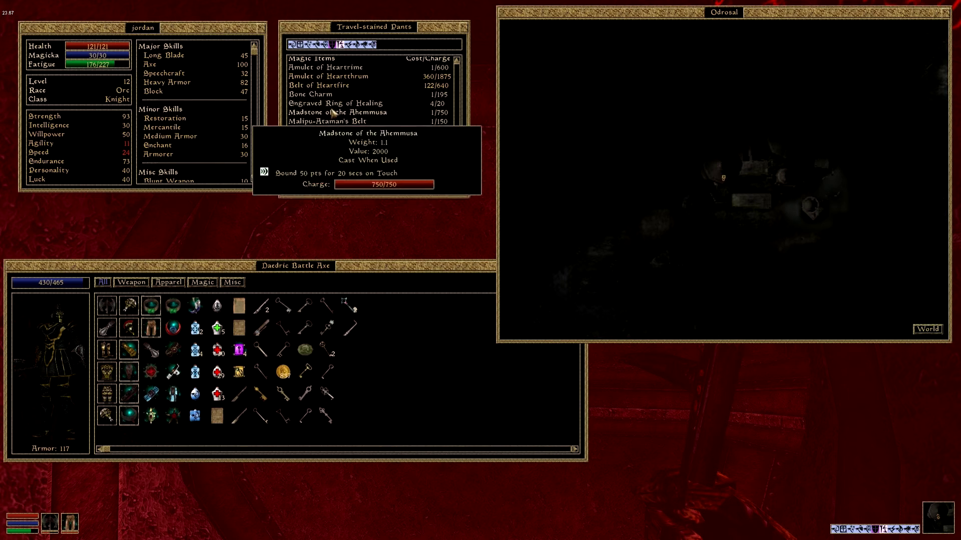
pyautogui.click(335, 86)
pyautogui.rightClick(334, 87)
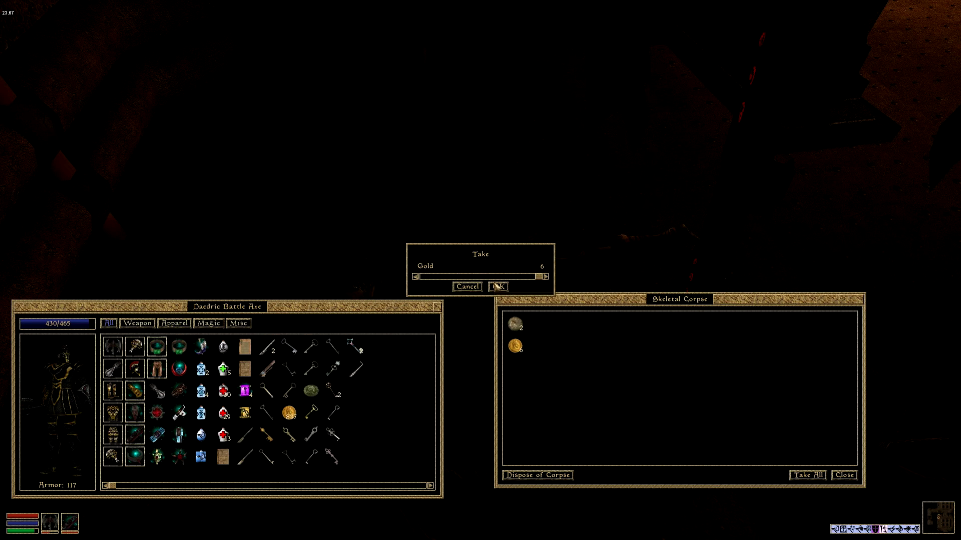
# Step: Store the carried gold and go through the Dwemer Door into the studded-floor chamber
pyautogui.click(380, 405)
pyautogui.rightClick(380, 406)
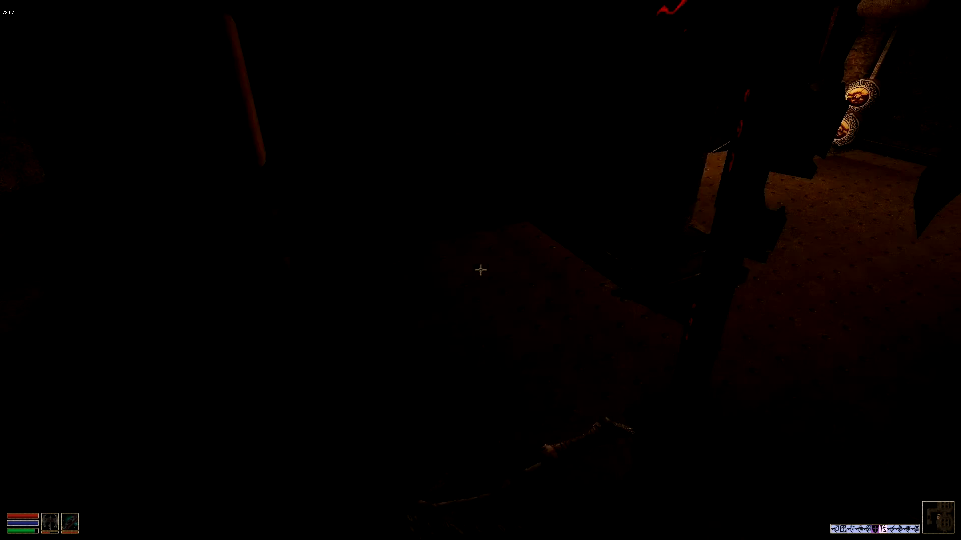
pyautogui.press('w')
pyautogui.press('space')
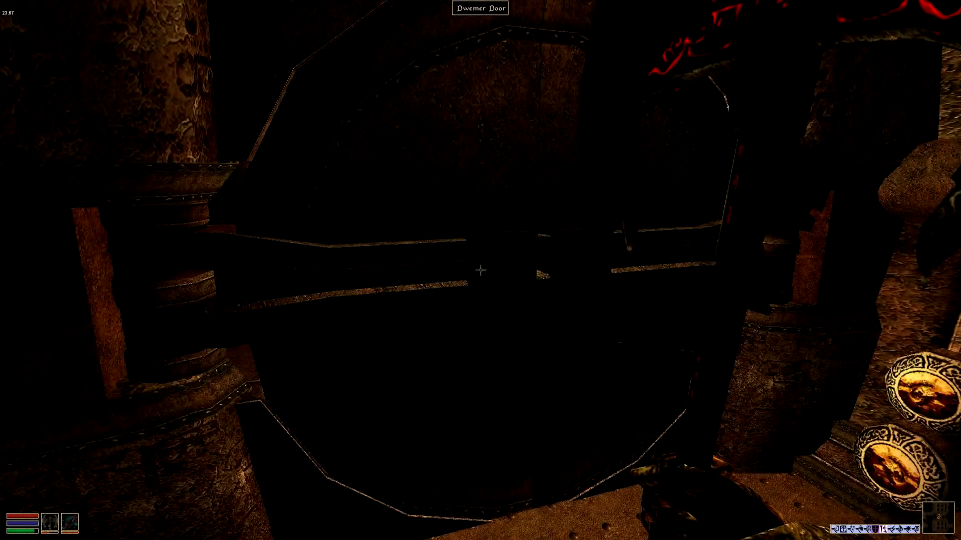
pyautogui.press('w')
pyautogui.press('w')
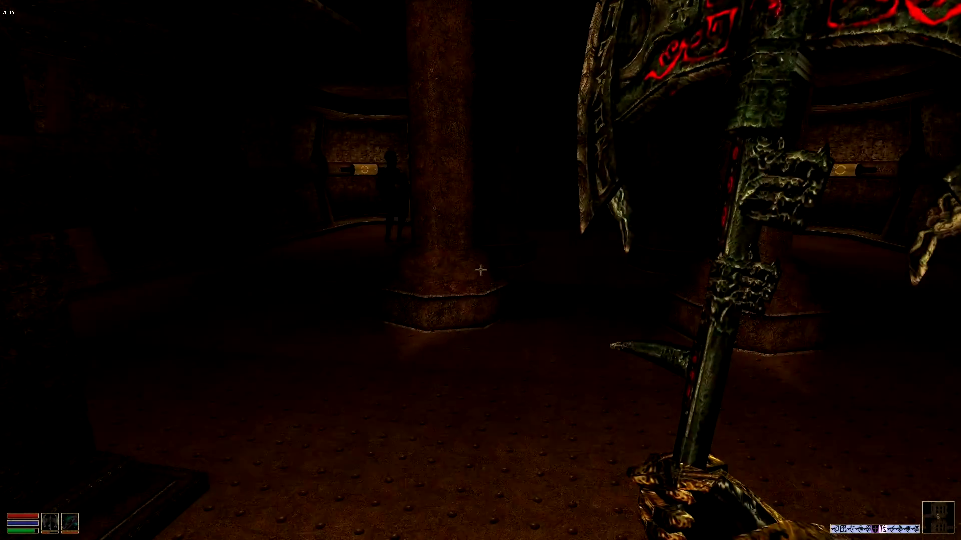
pyautogui.press('w')
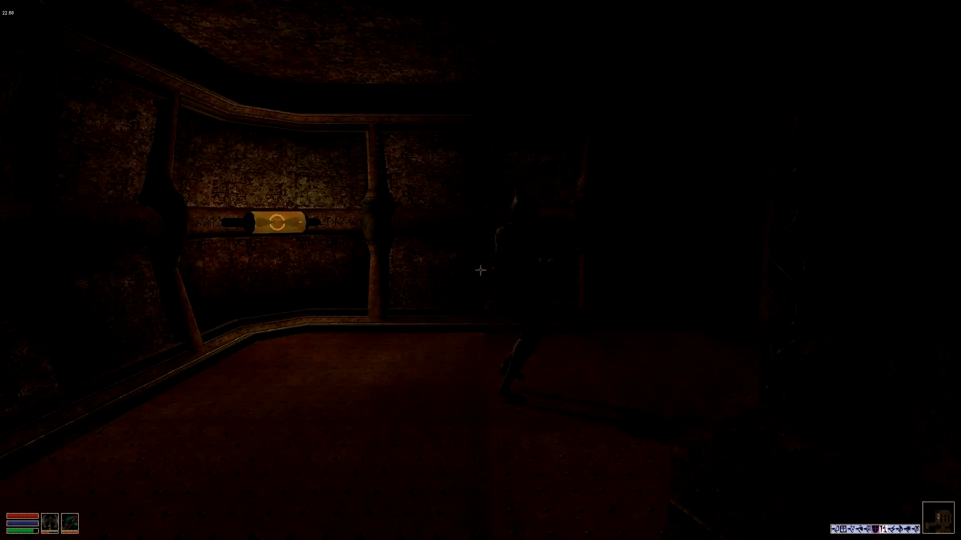
pyautogui.press('w')
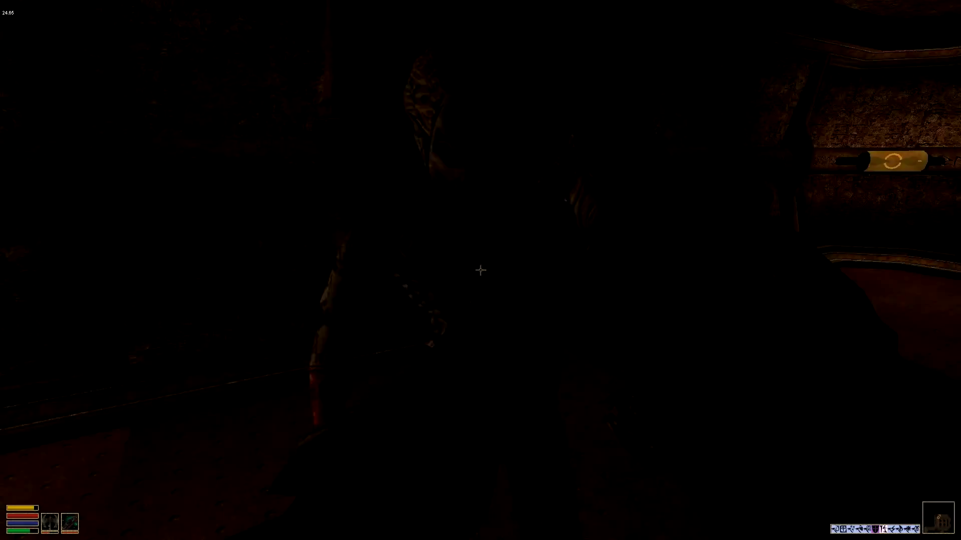
# Step: Fight Dagoth Odros, drinking a restore health potion mid-fight
pyautogui.click(480, 270)
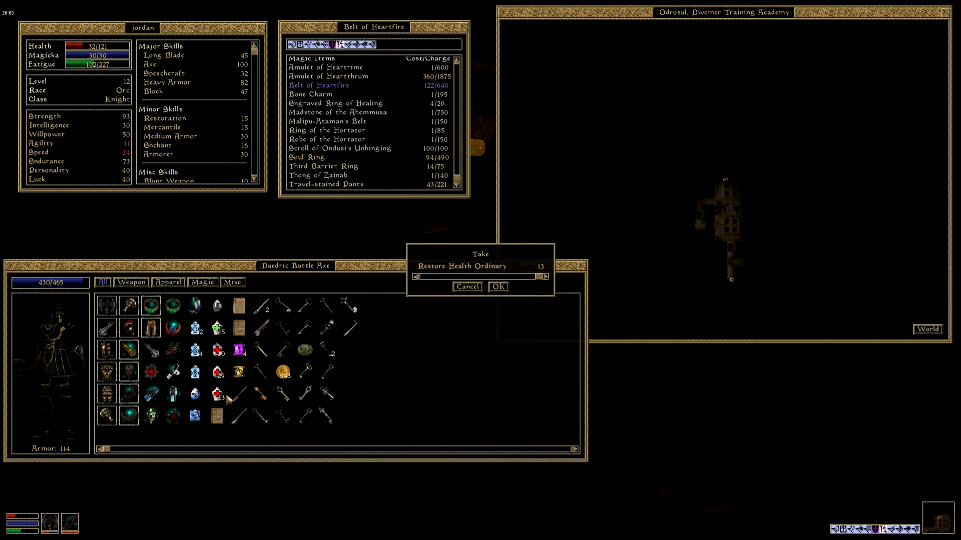
pyautogui.click(497, 287)
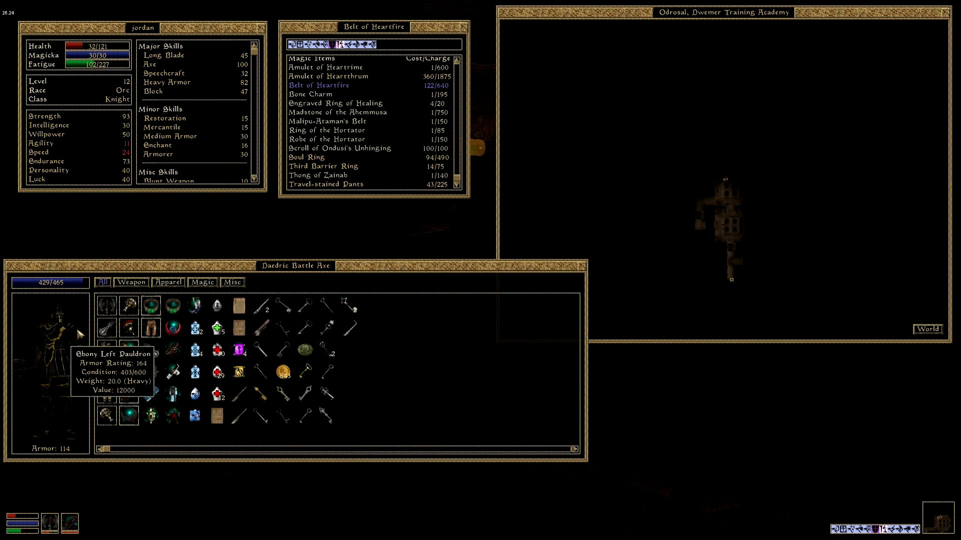
pyautogui.click(498, 287)
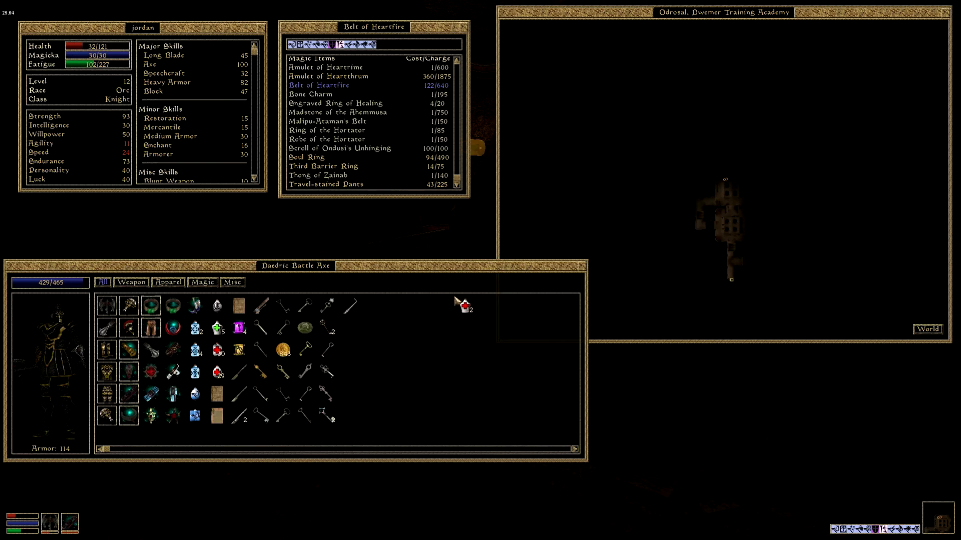
pyautogui.click(75, 342)
pyautogui.rightClick(75, 342)
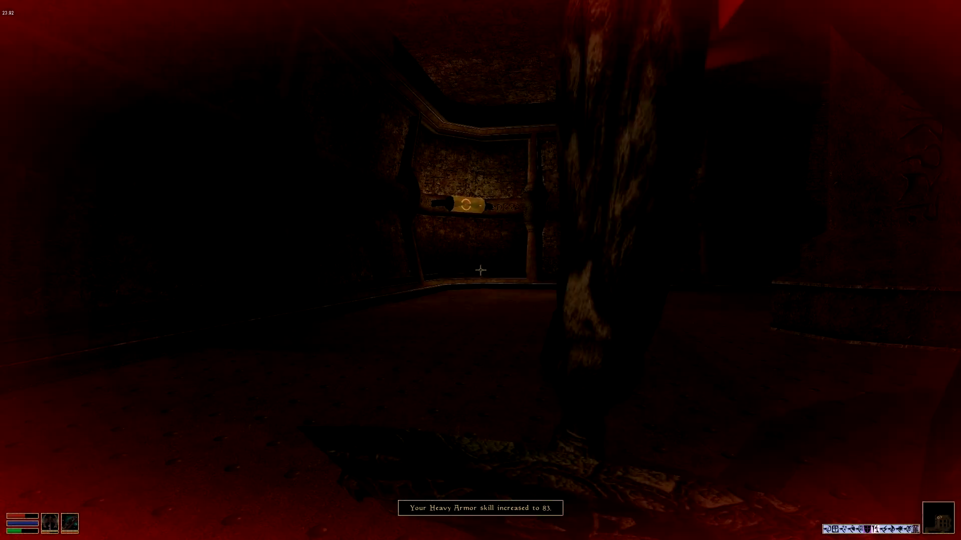
pyautogui.rightClick(480, 270)
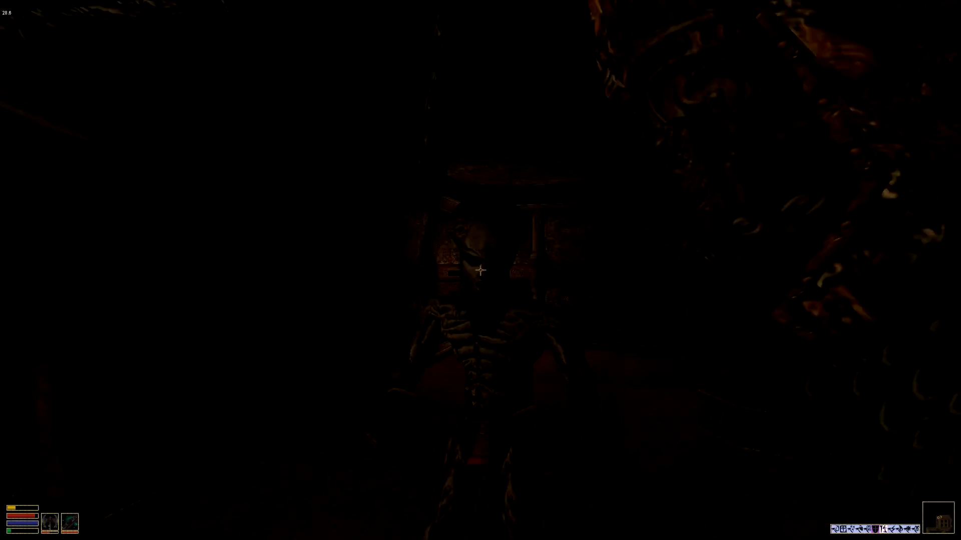
pyautogui.rightClick(479, 270)
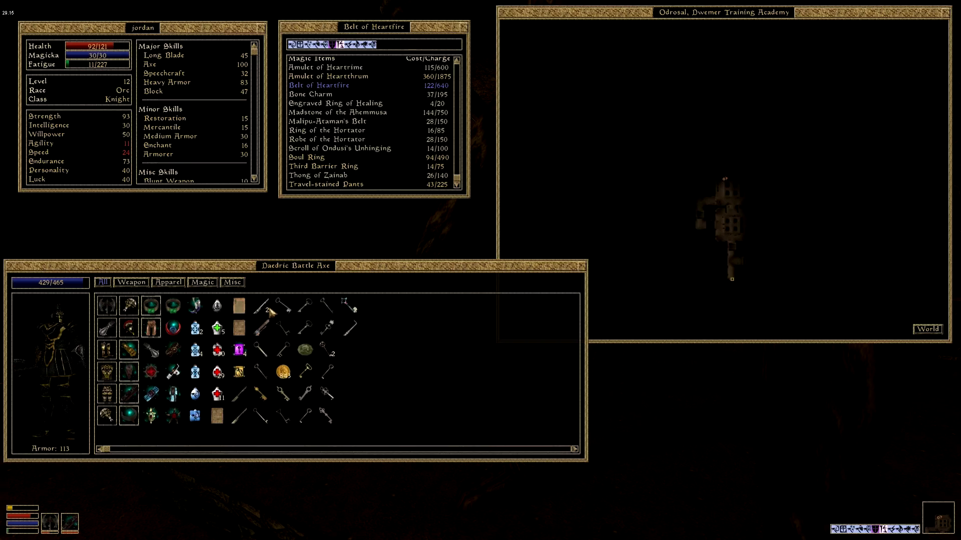
pyautogui.rightClick(273, 309)
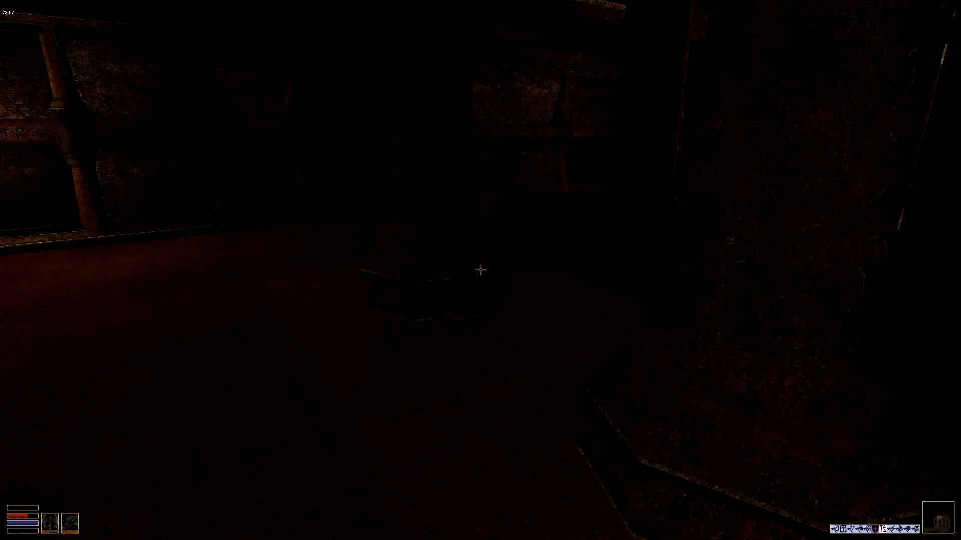
# Step: Take Dagoth Odros's amulet, open the door with his key, and search the Dead Dreamer
pyautogui.click(481, 270)
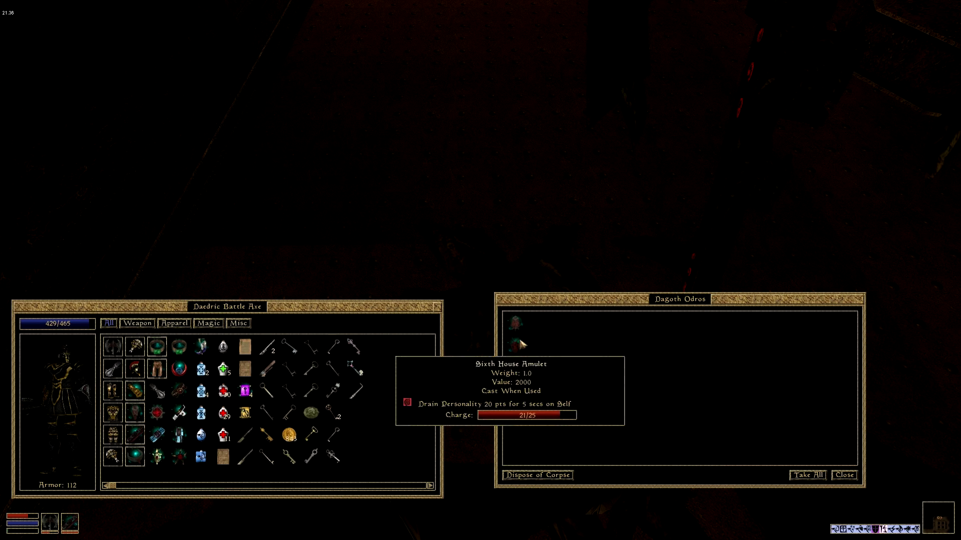
pyautogui.click(514, 324)
pyautogui.click(412, 395)
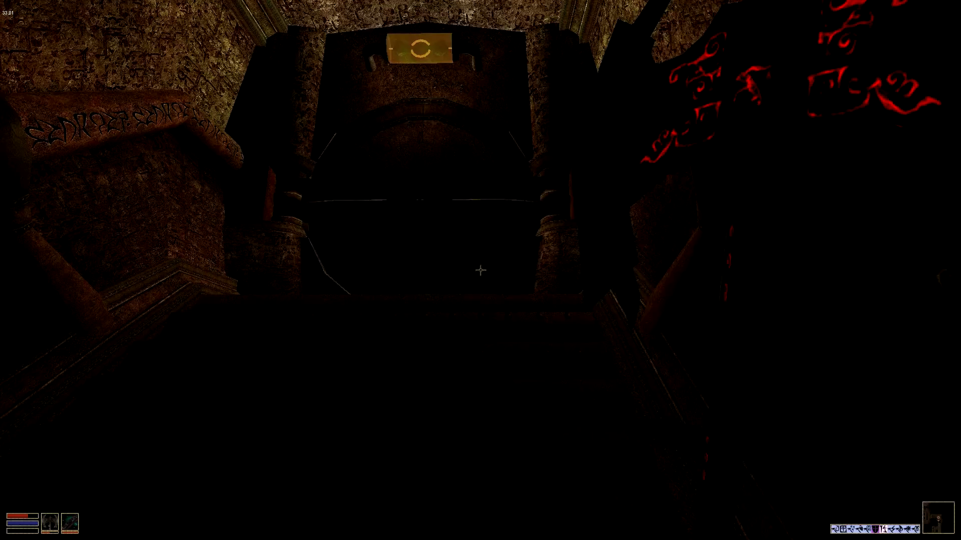
pyautogui.click(481, 271)
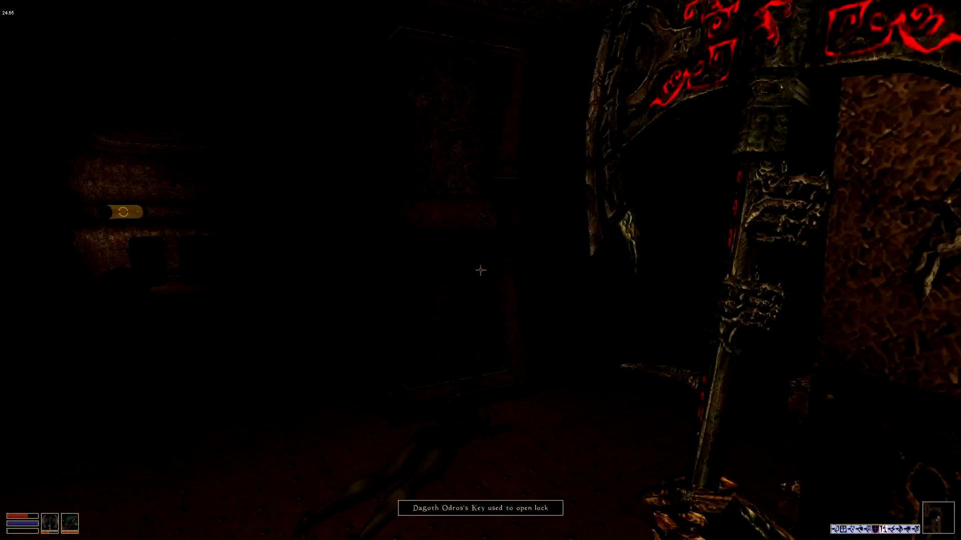
pyautogui.click(480, 271)
pyautogui.press('space')
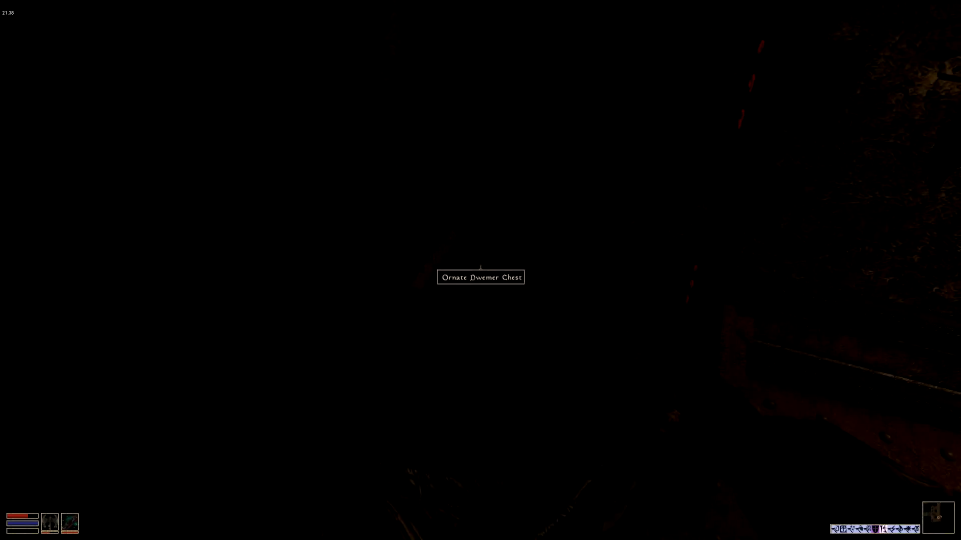
# Step: Open the Ornate Dwemer Chest, take Keening from the altar, and read the journal
pyautogui.press('space')
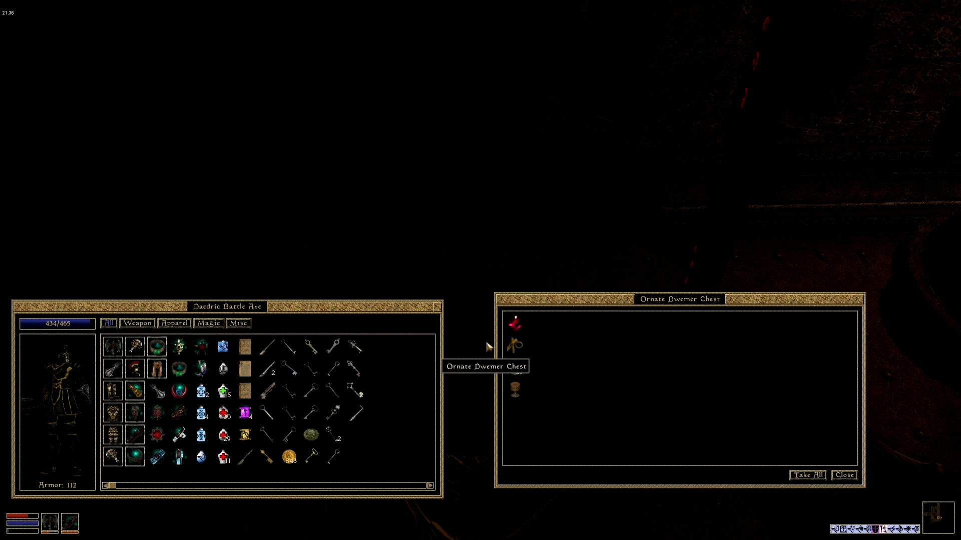
pyautogui.rightClick(515, 369)
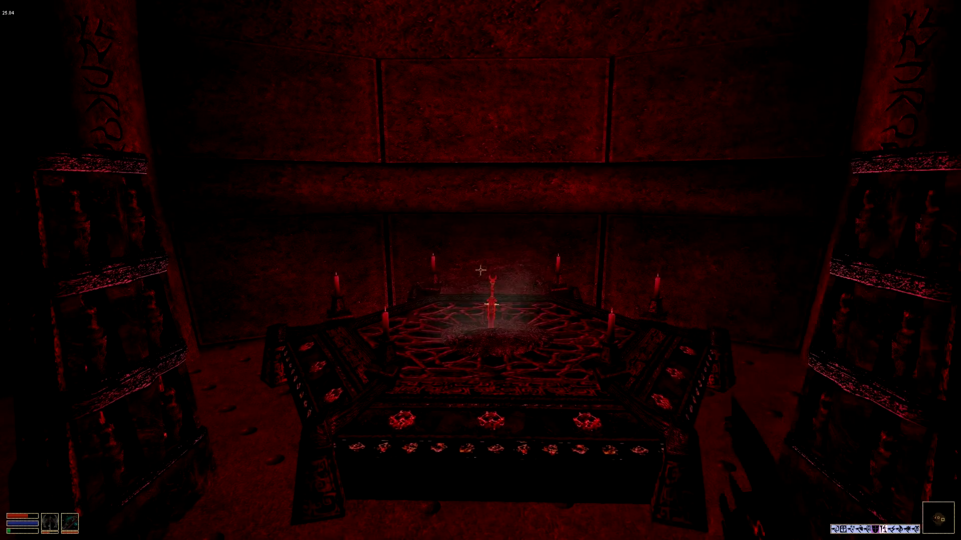
pyautogui.press('w')
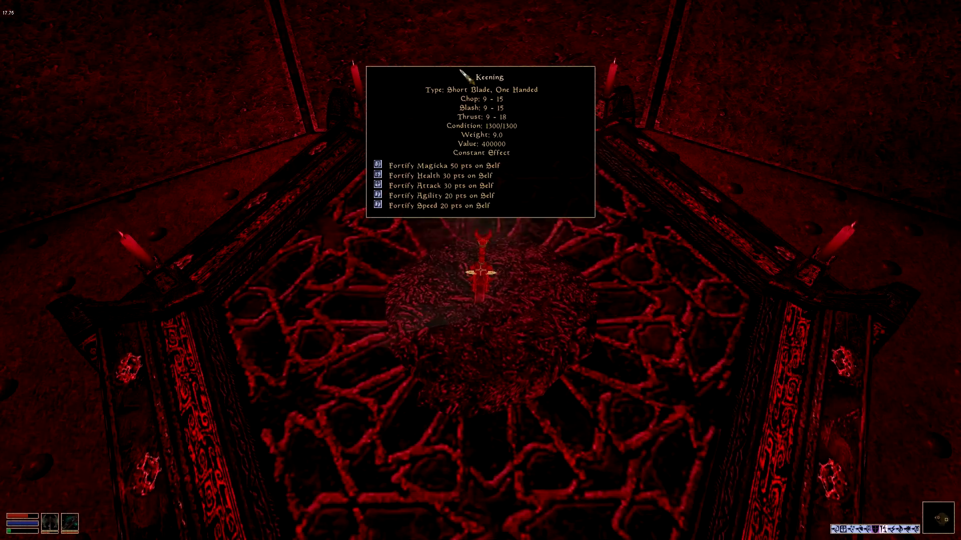
pyautogui.click(480, 270)
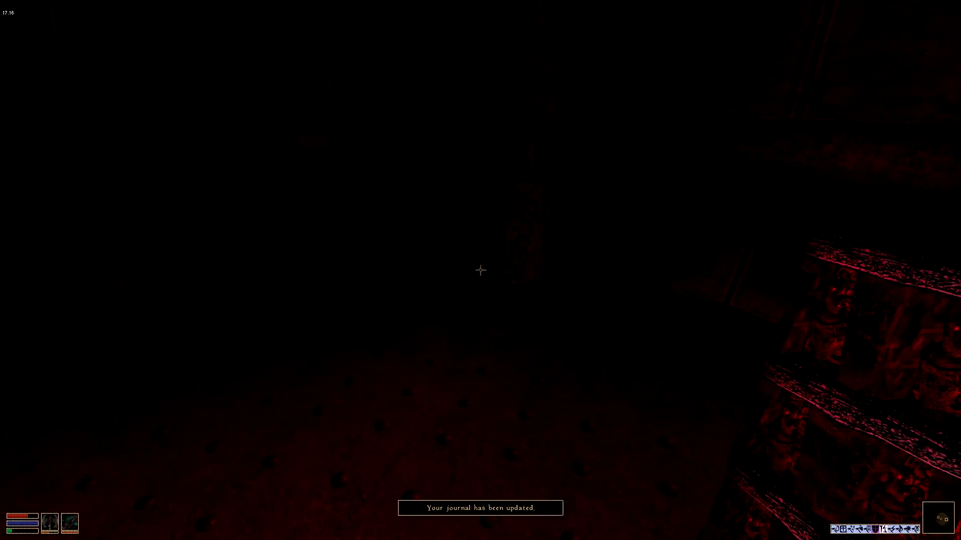
pyautogui.press('j')
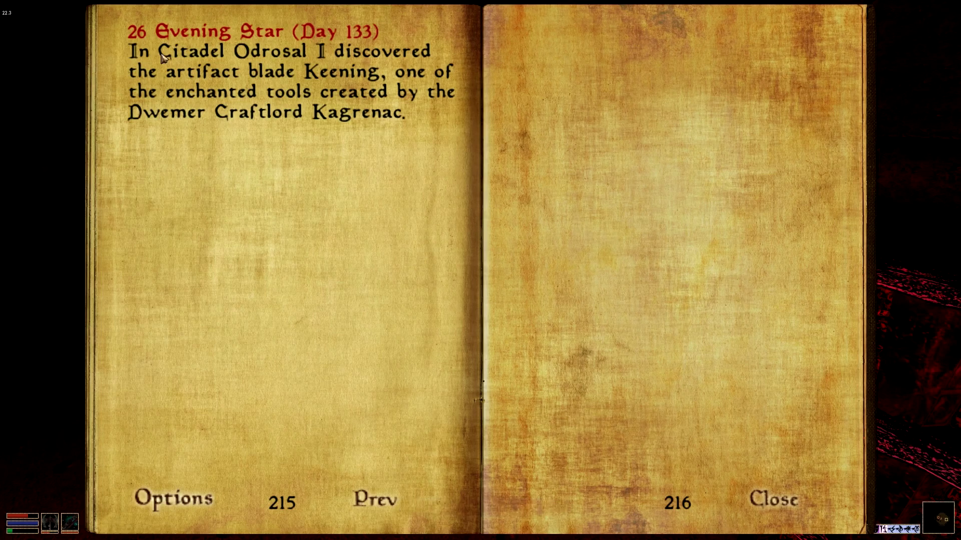
pyautogui.press('j')
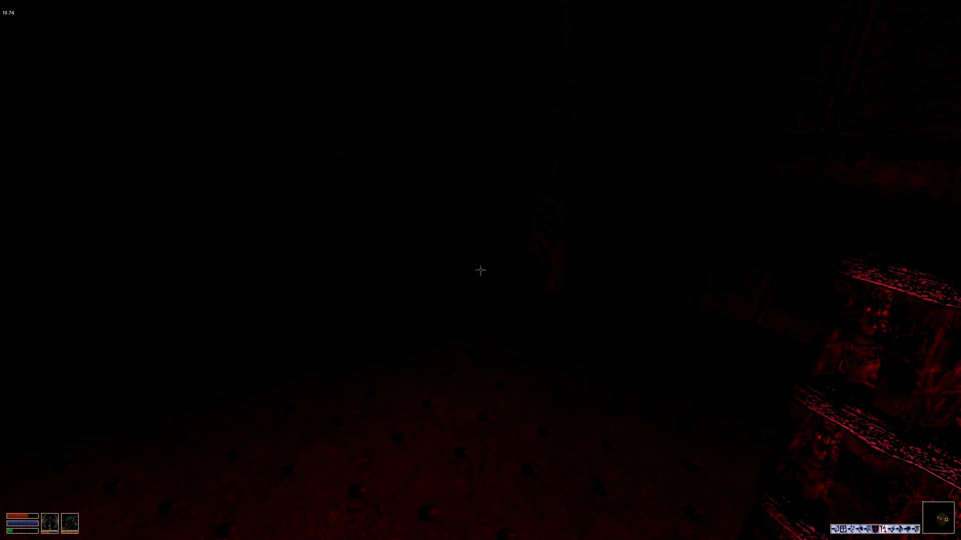
pyautogui.rightClick(481, 270)
pyautogui.rightClick(111, 259)
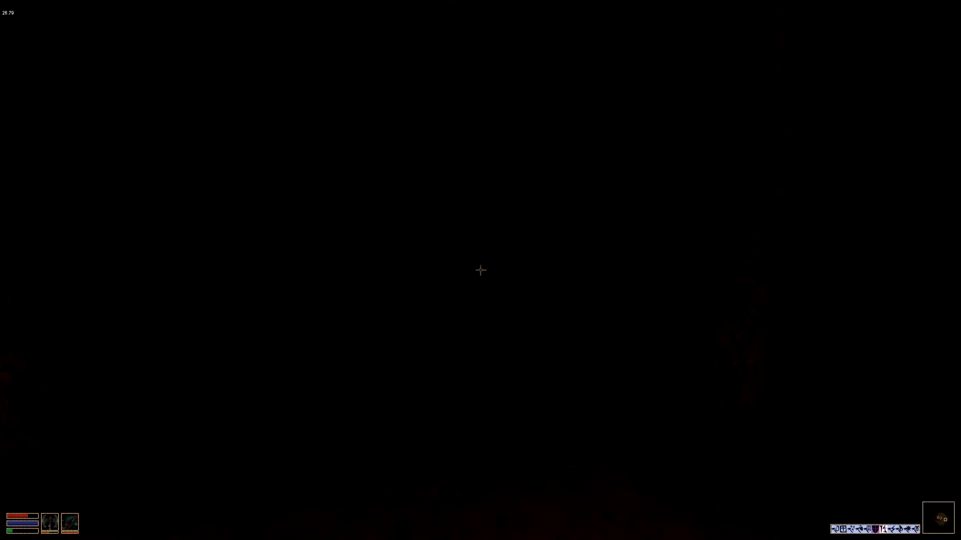